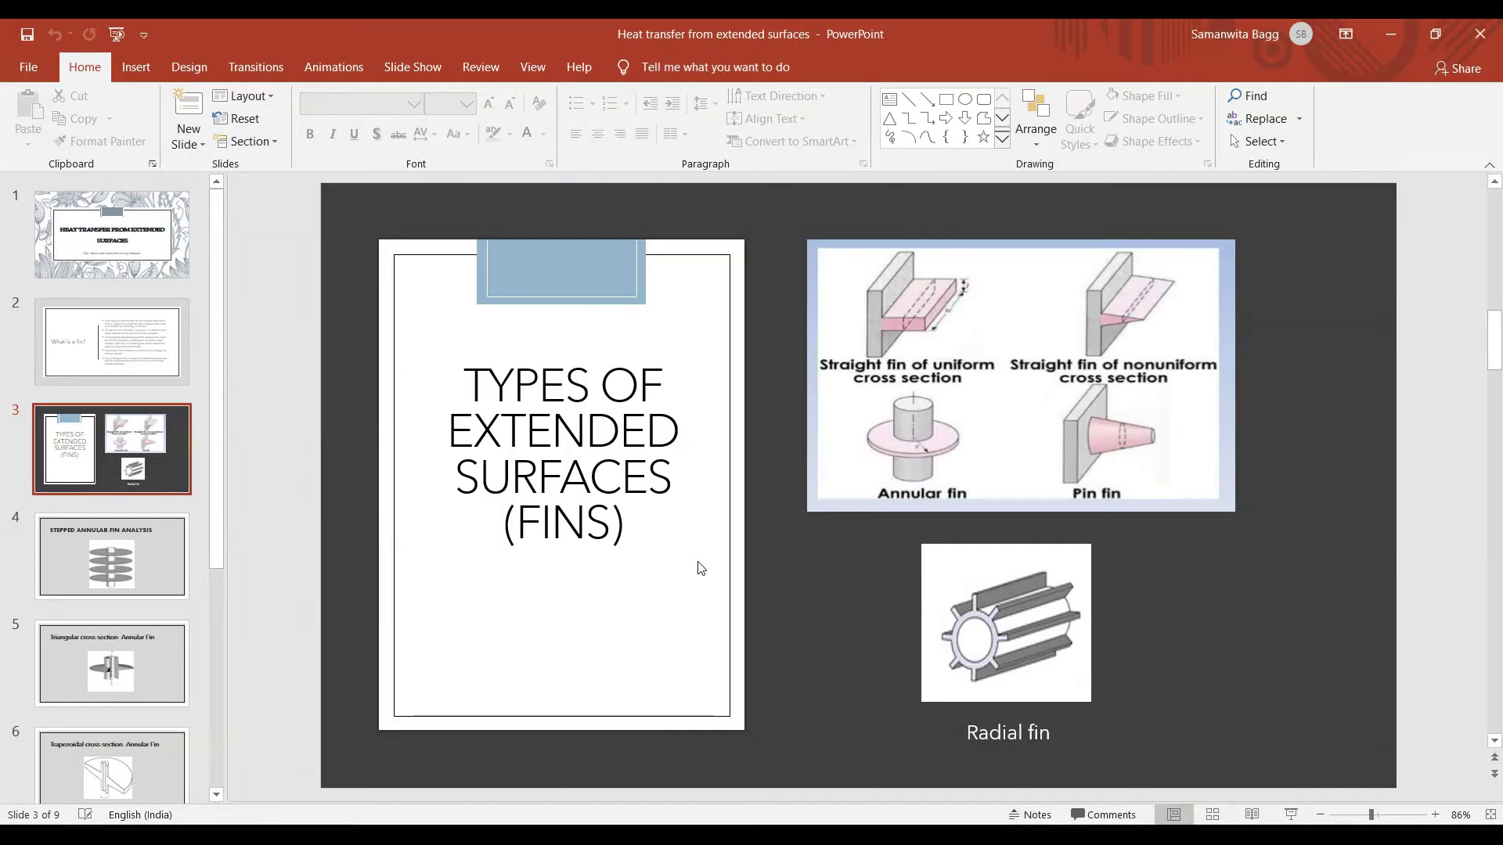
- Switch to Workbench and name the Steady-State Thermal system "radial fin"
key("alt+Tab")
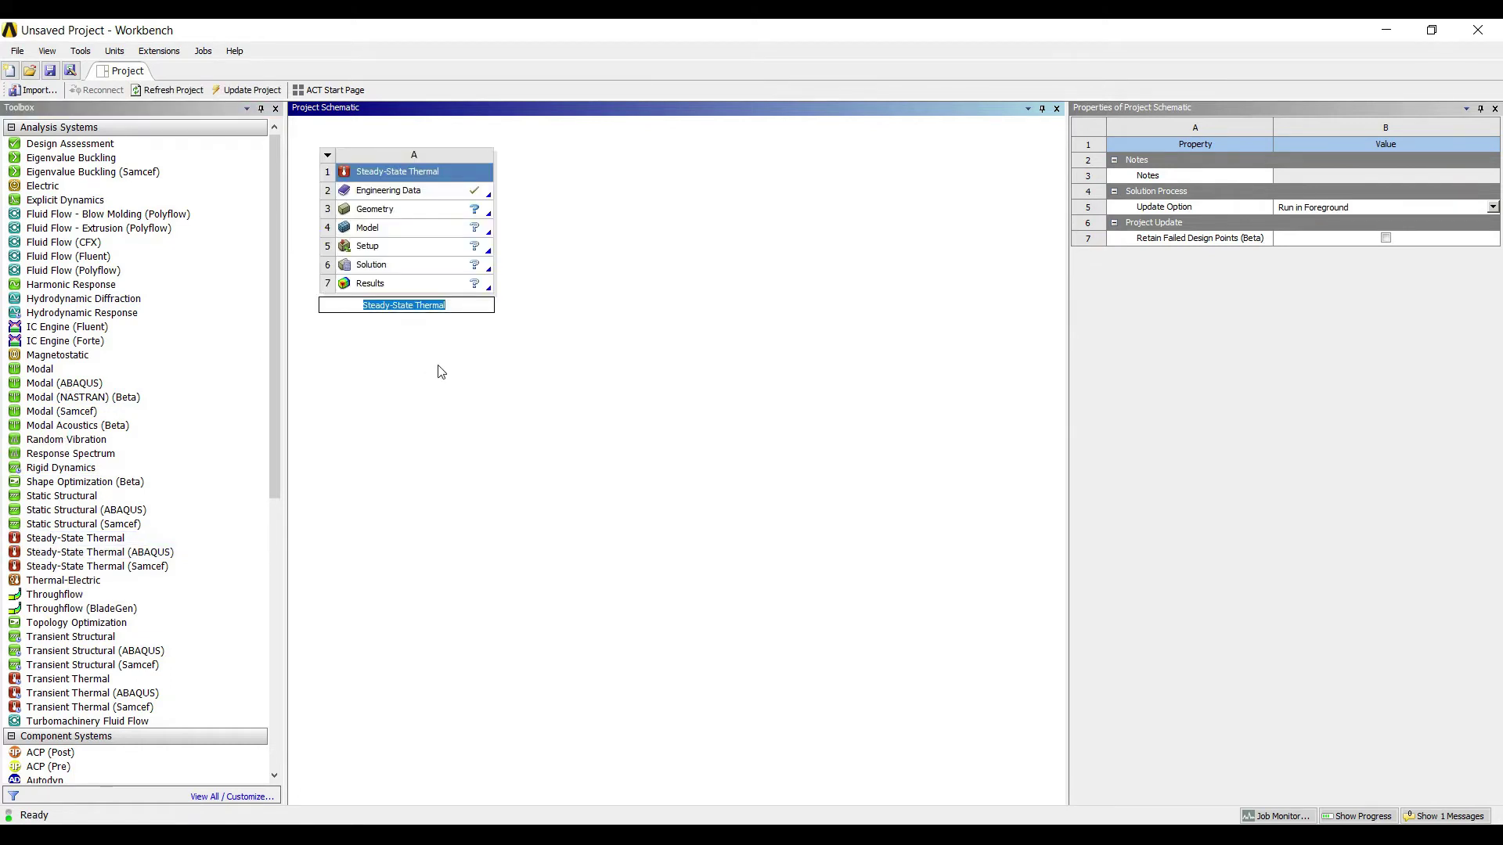
type("radial fin")
key("Return")
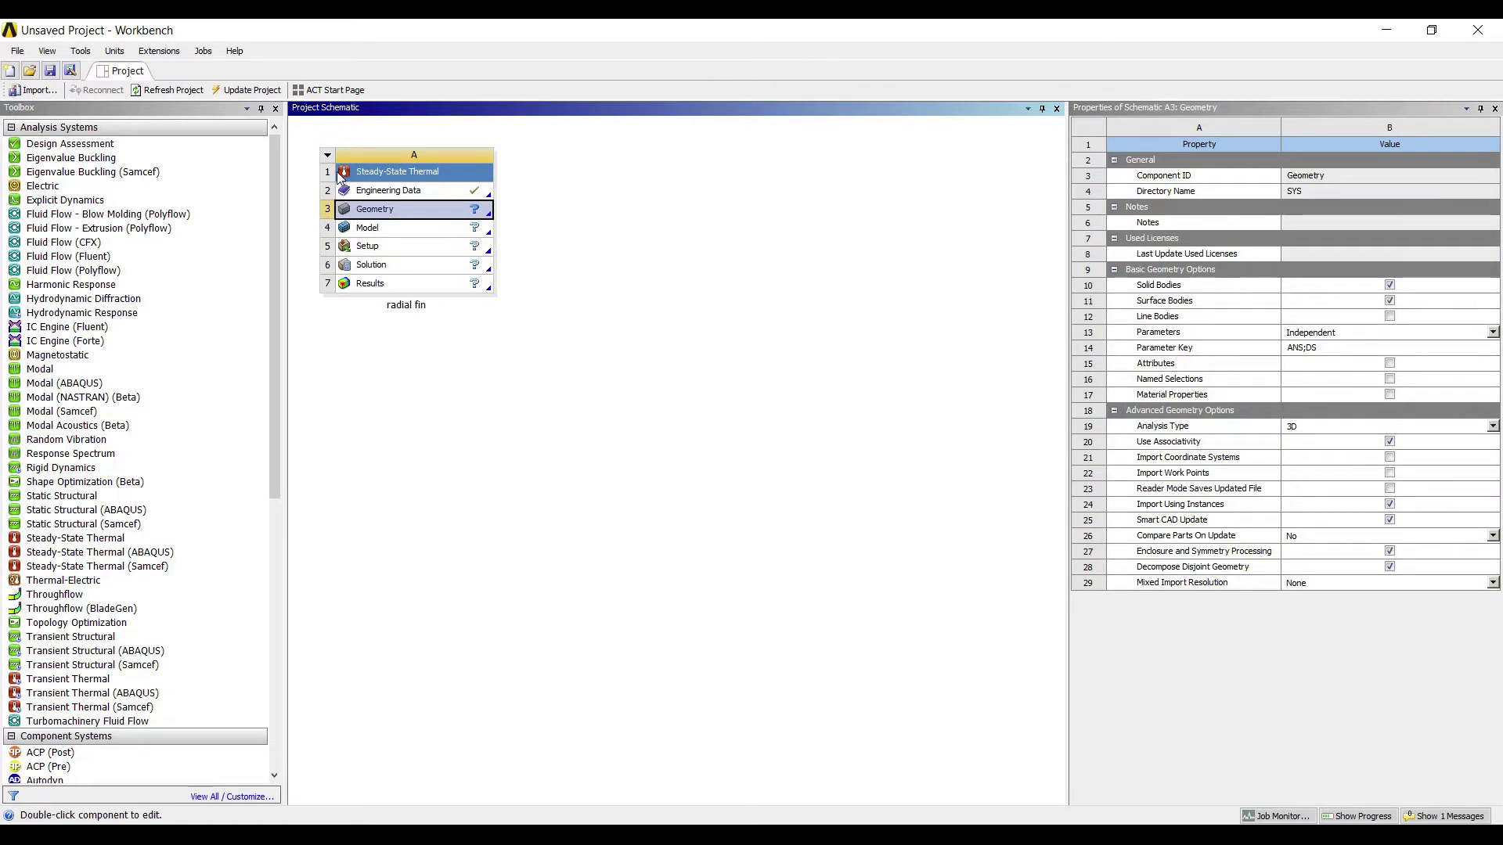
- Create a new DesignModeler geometry for the radial fin system and set its length unit to millimetres
right_click(415, 209)
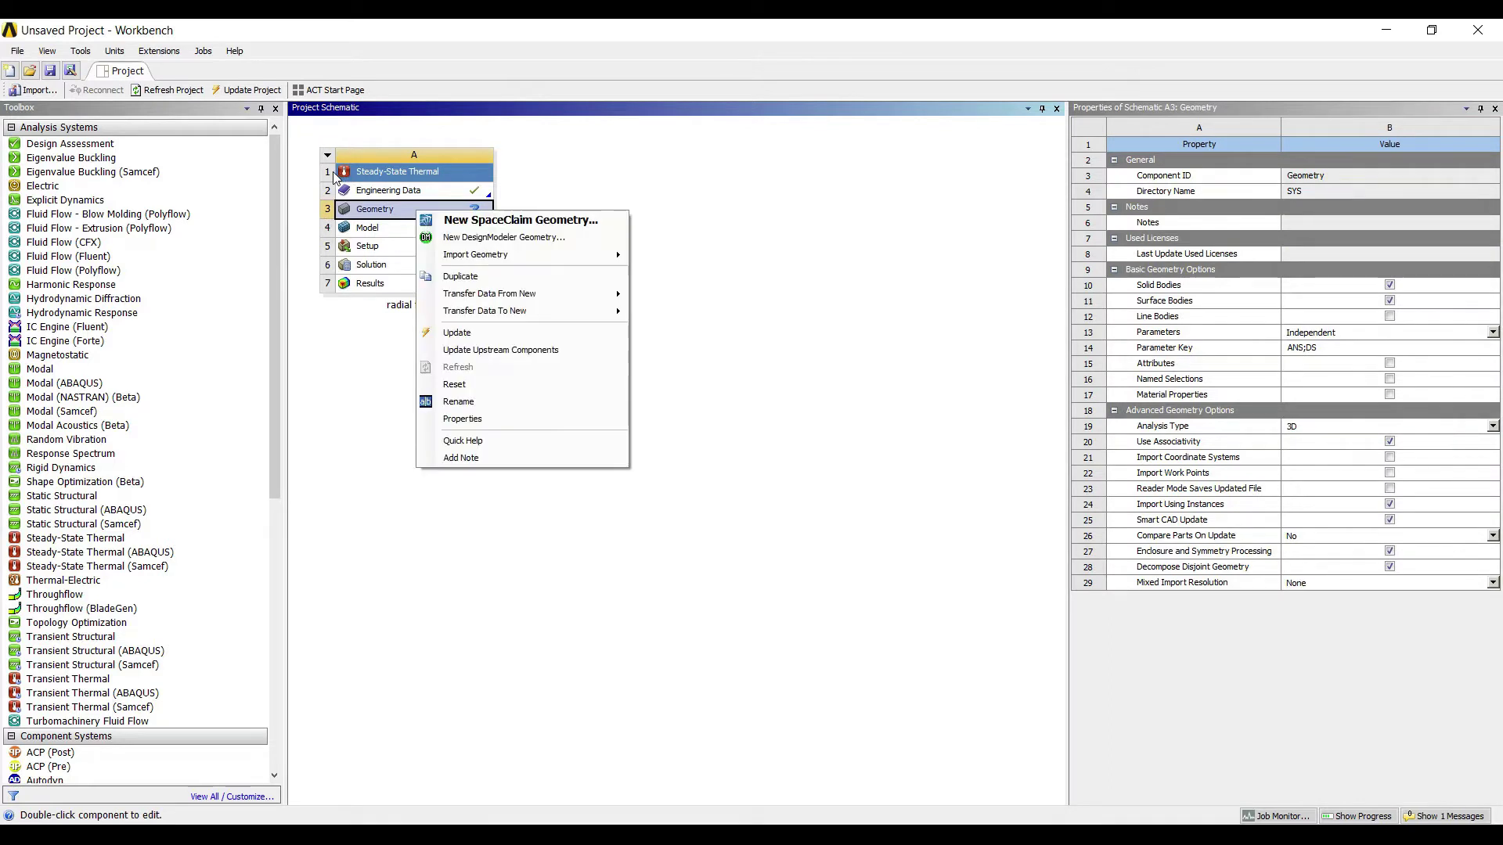
key("Return")
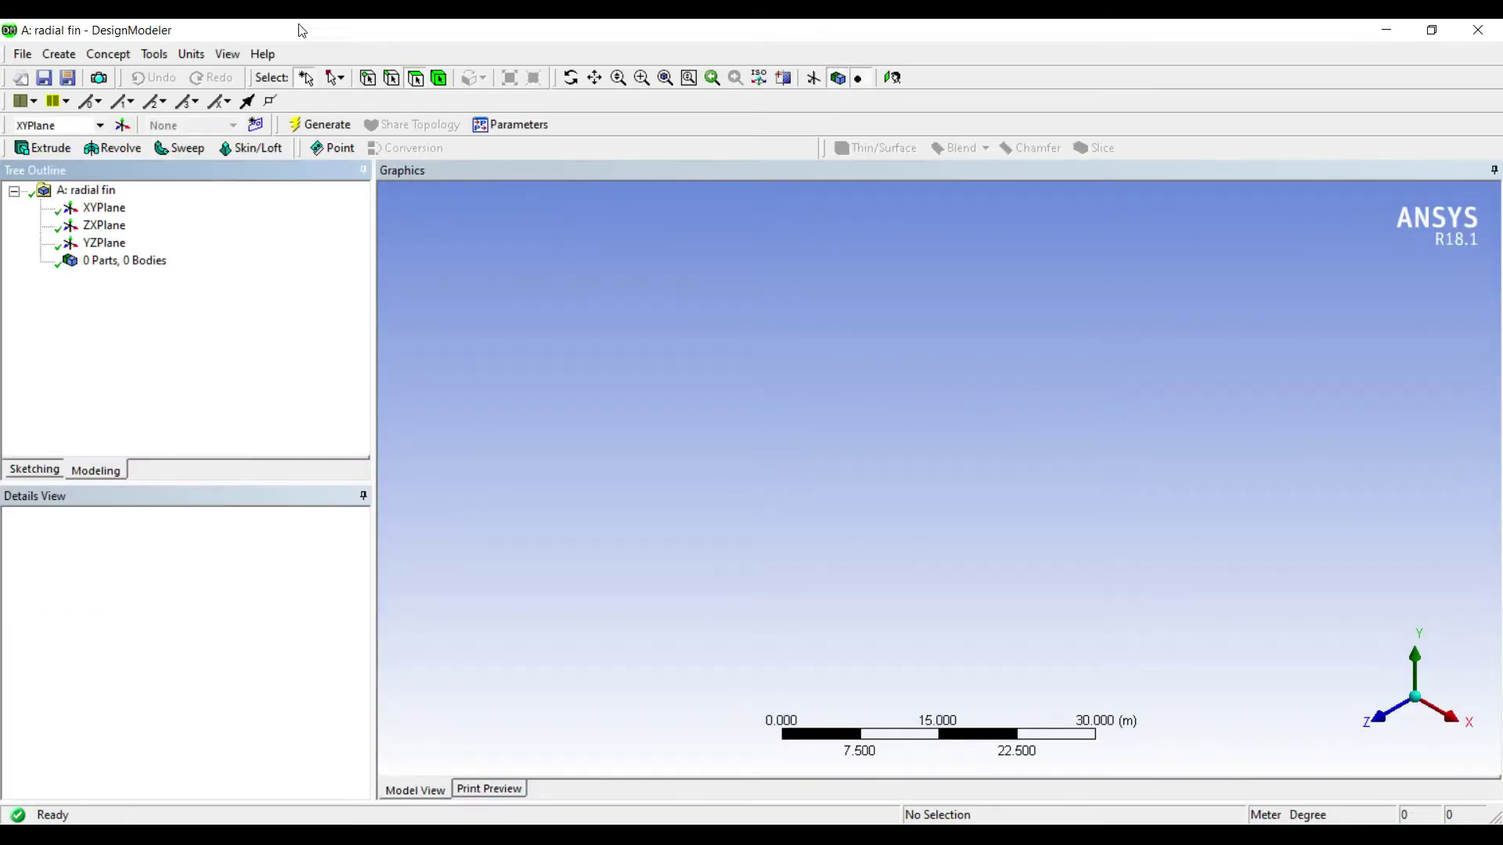
left_click(191, 54)
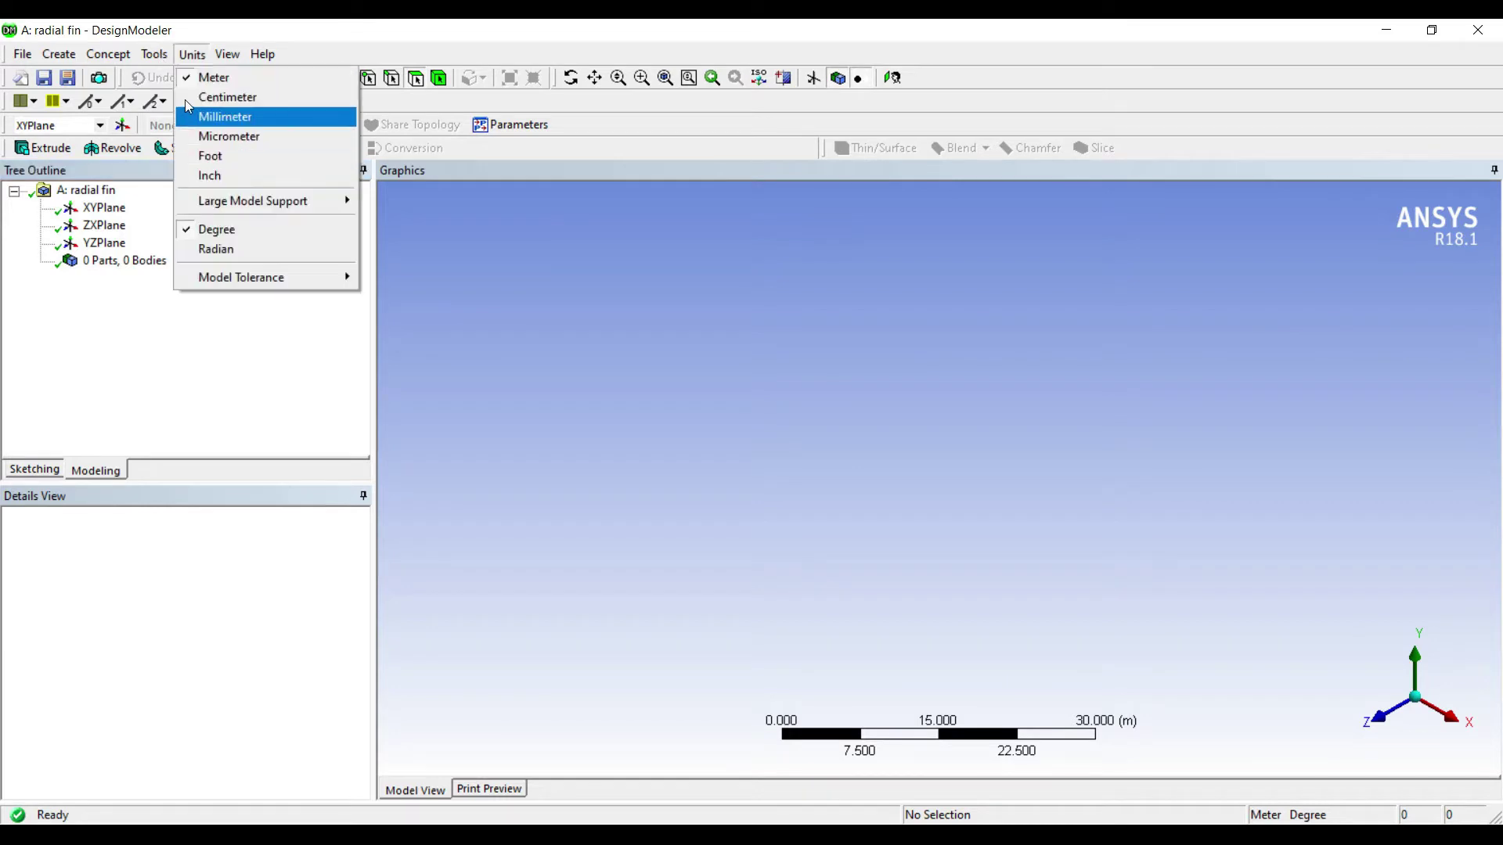
left_click(223, 114)
- Sketch two concentric circles about 27.5 mm and 35.6 mm in diameter, centred on the origin of the XY plane
left_click(104, 207)
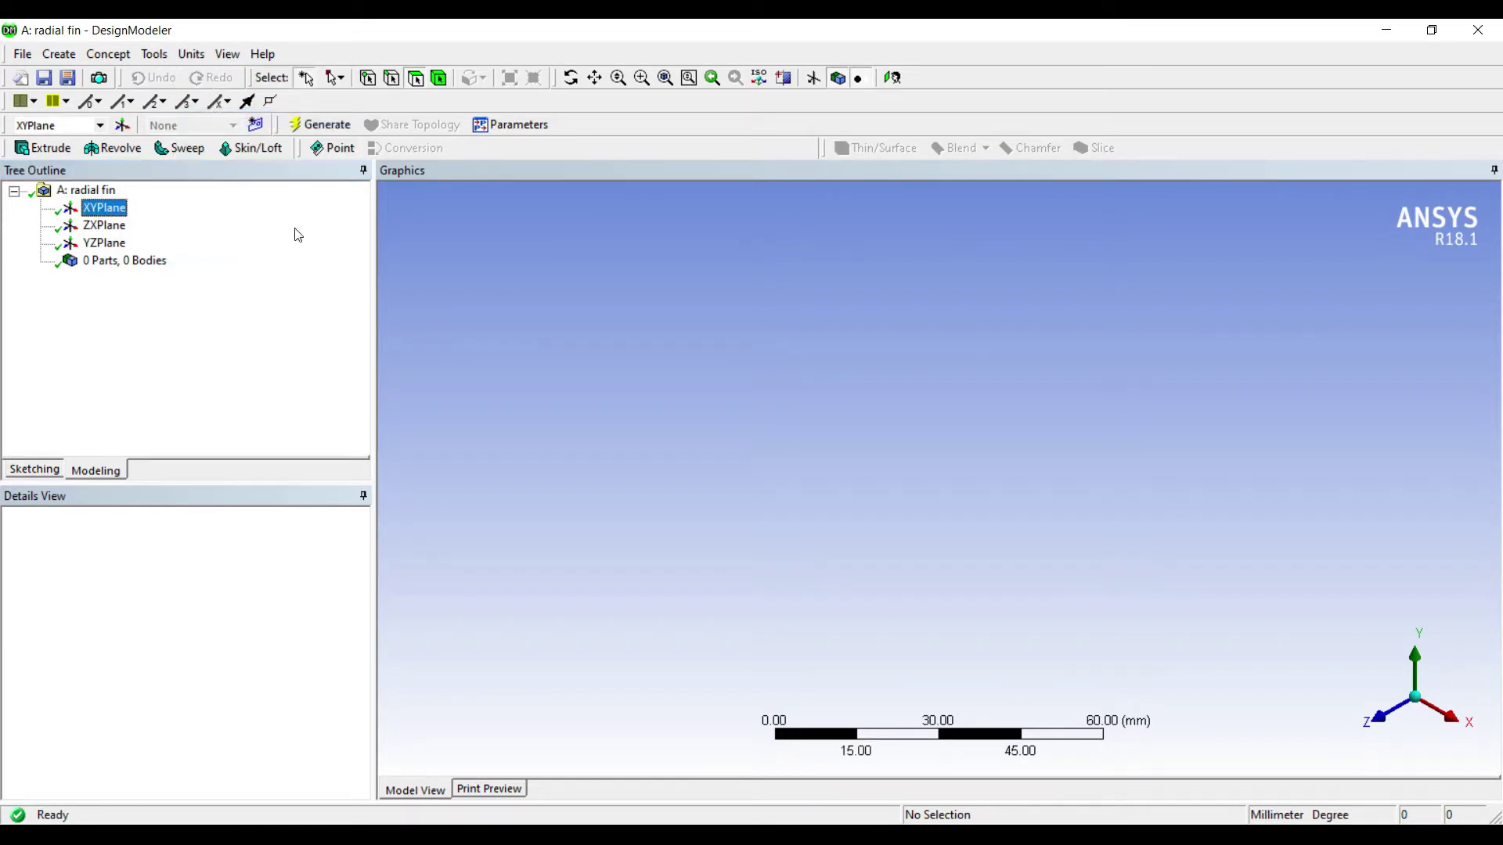
left_click(716, 75)
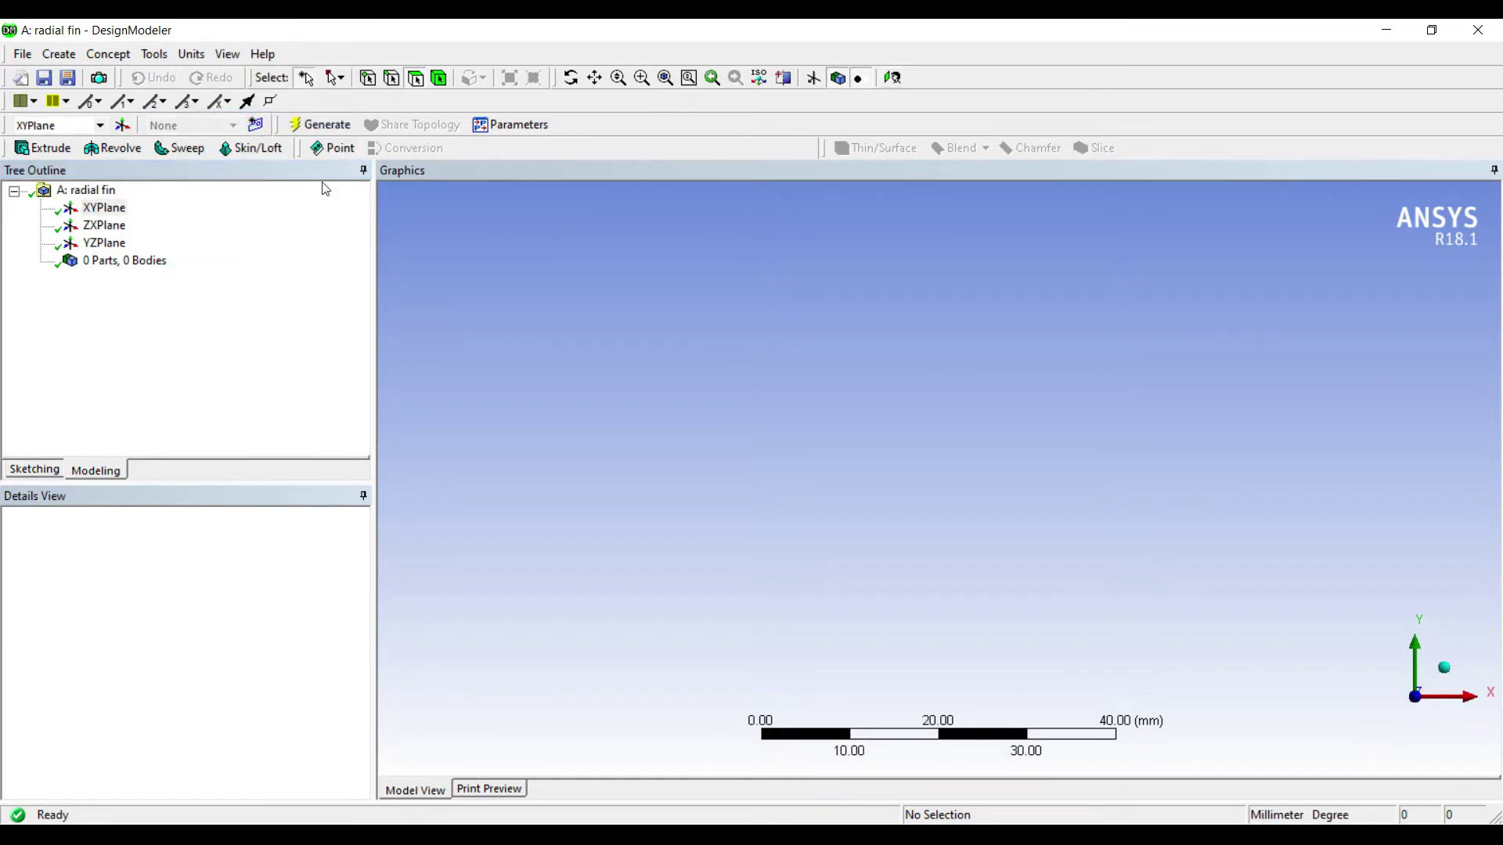
left_click(80, 177)
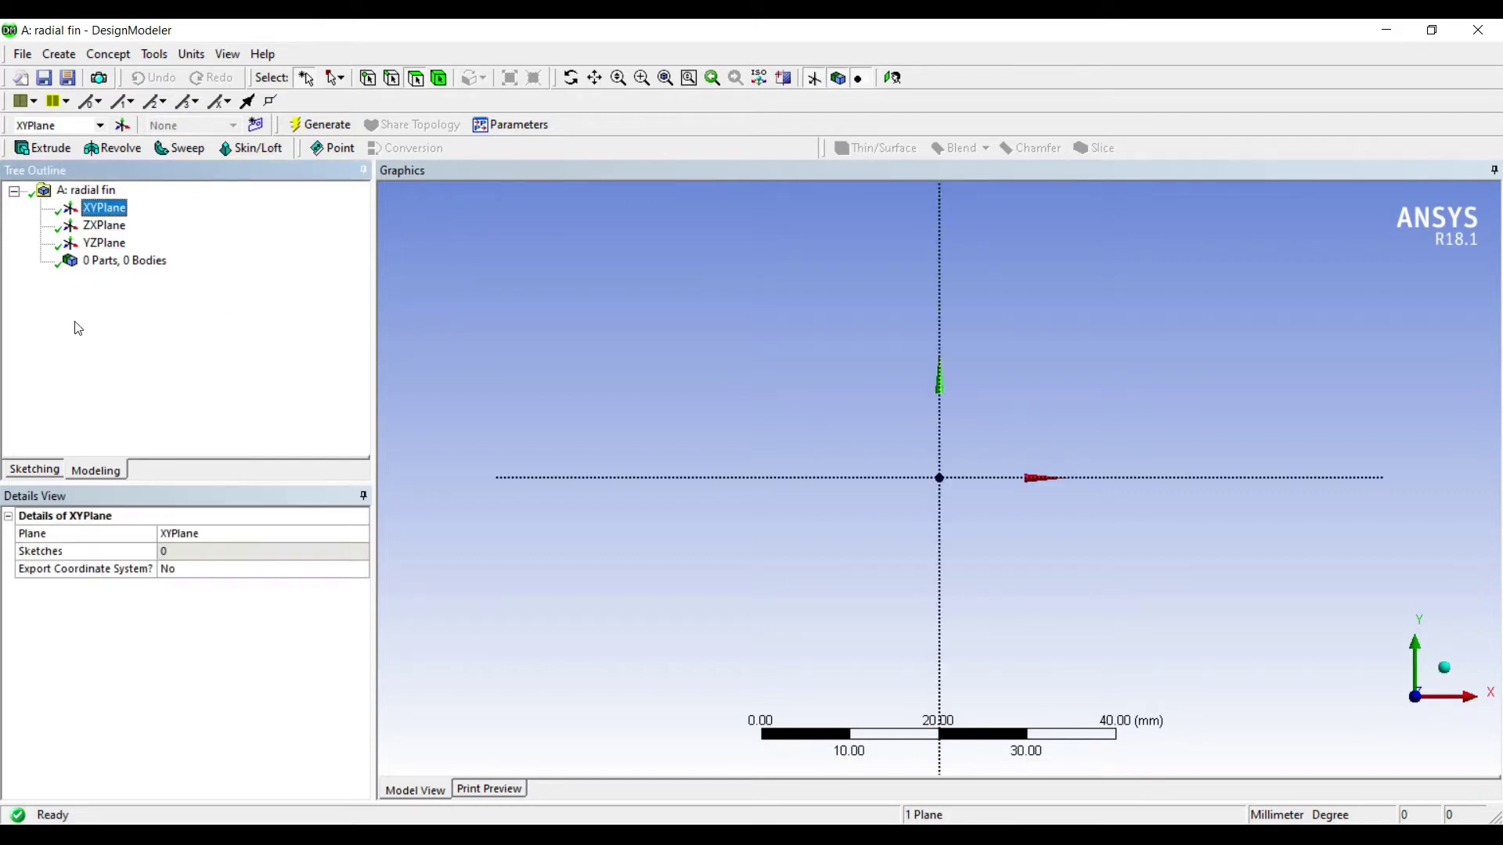
left_click(34, 468)
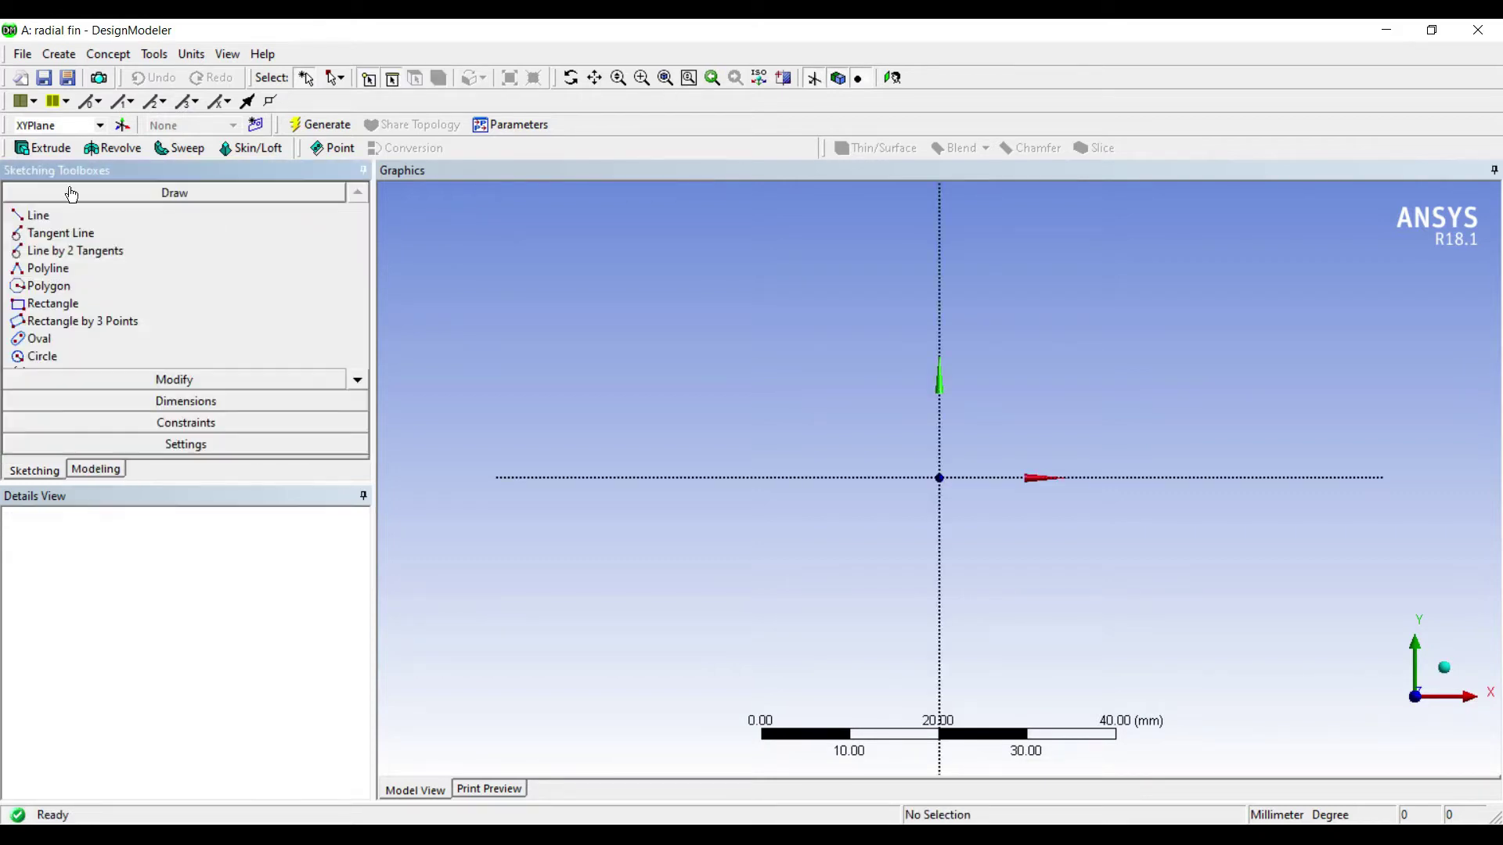
left_click(39, 356)
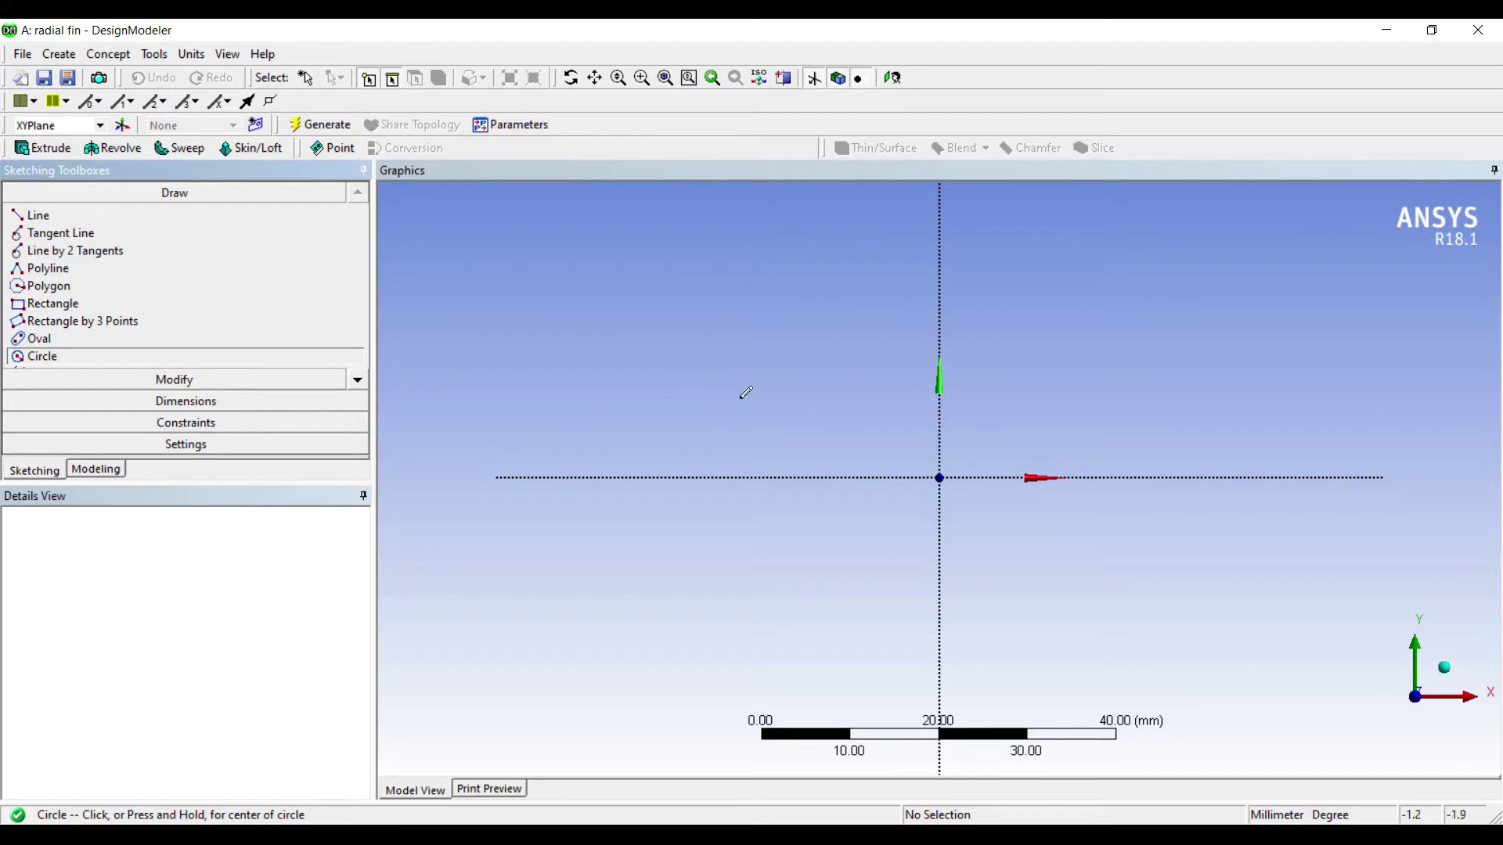
left_click(940, 478)
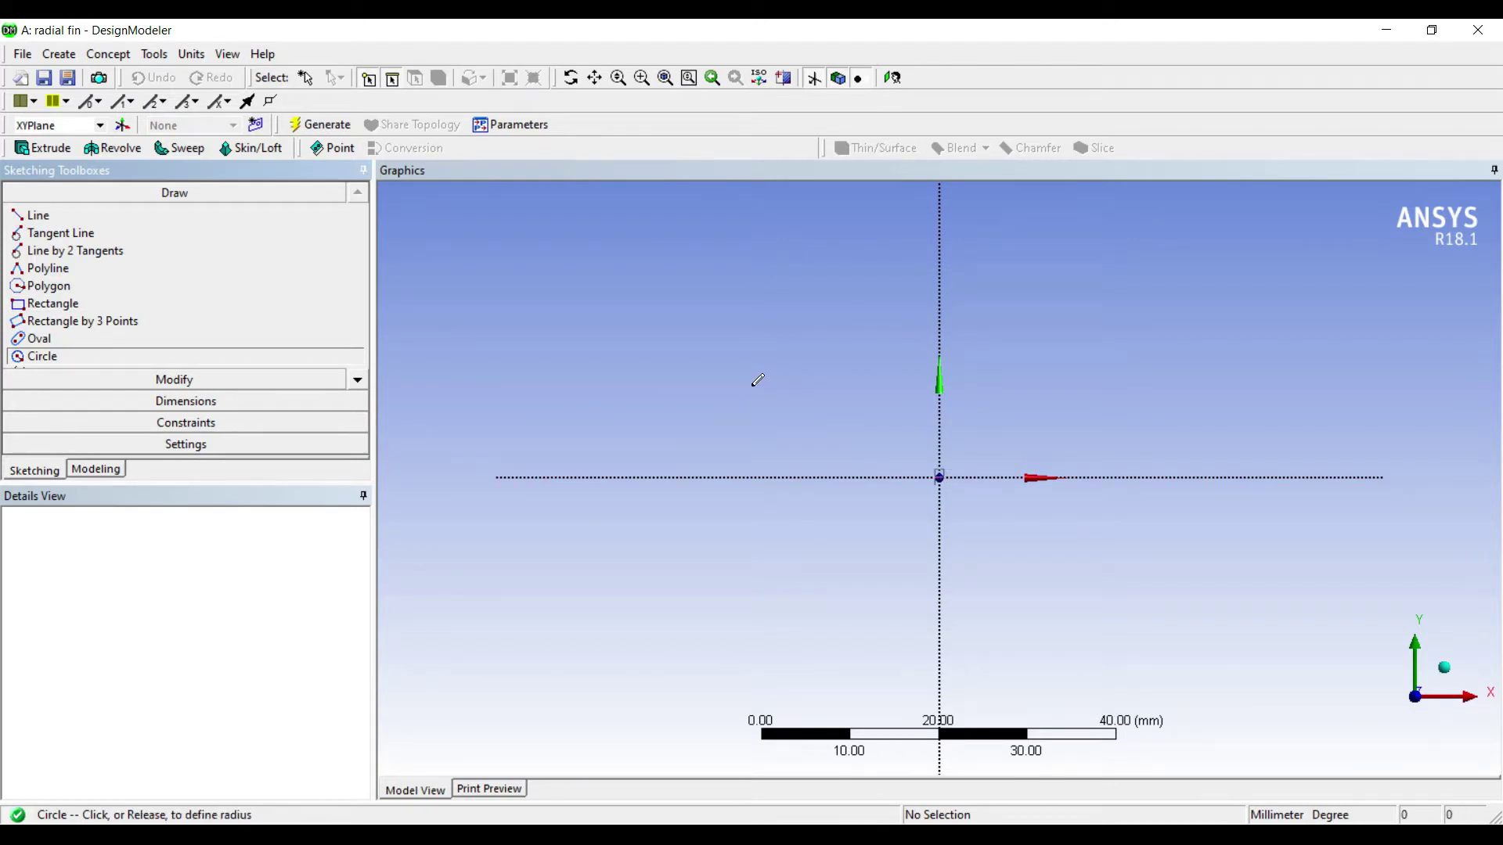
left_click(811, 462)
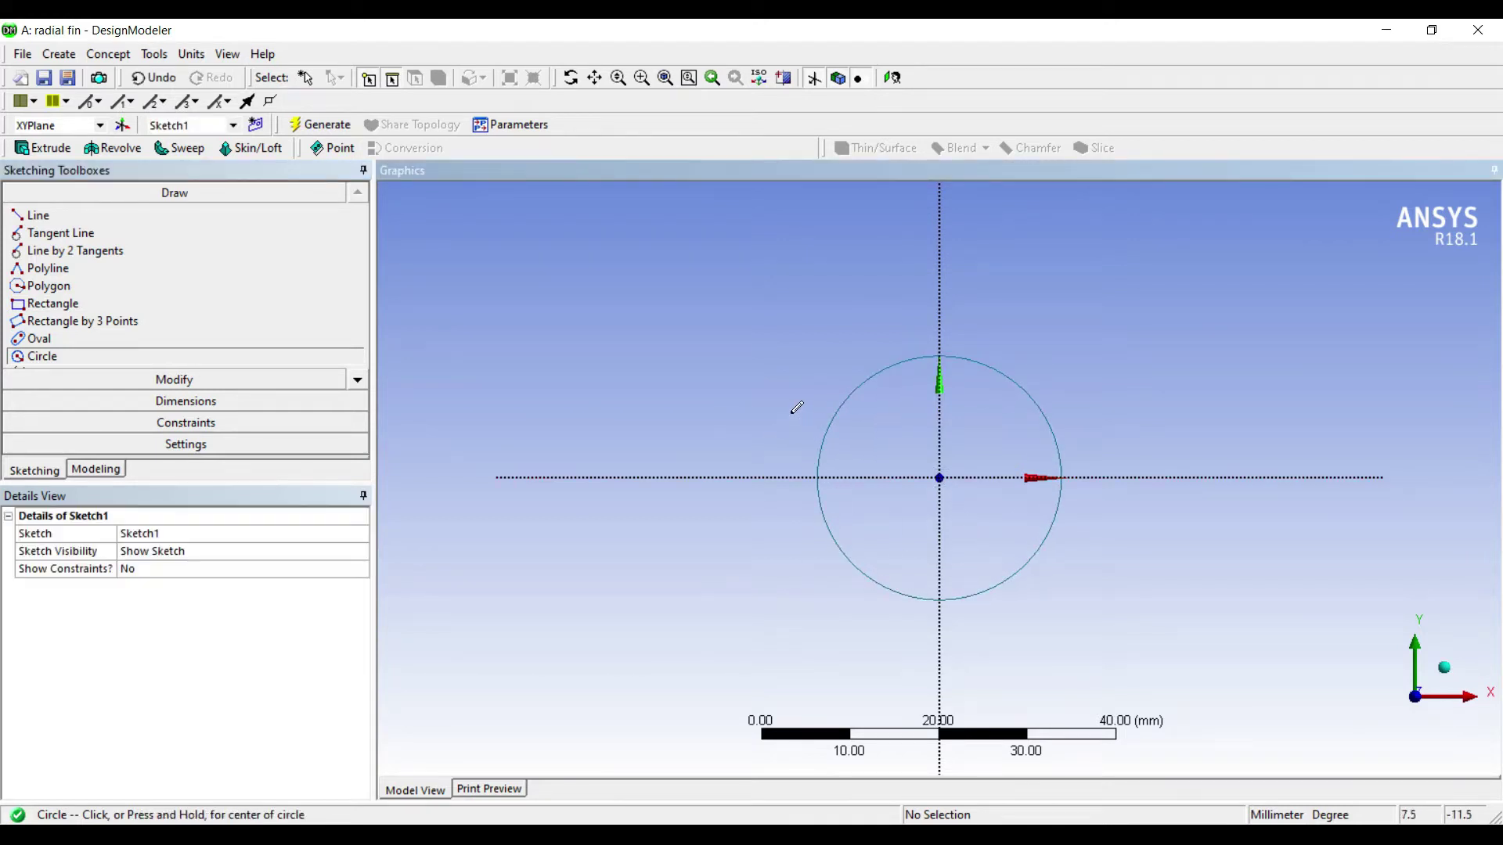
left_click(758, 380)
left_click(1037, 601)
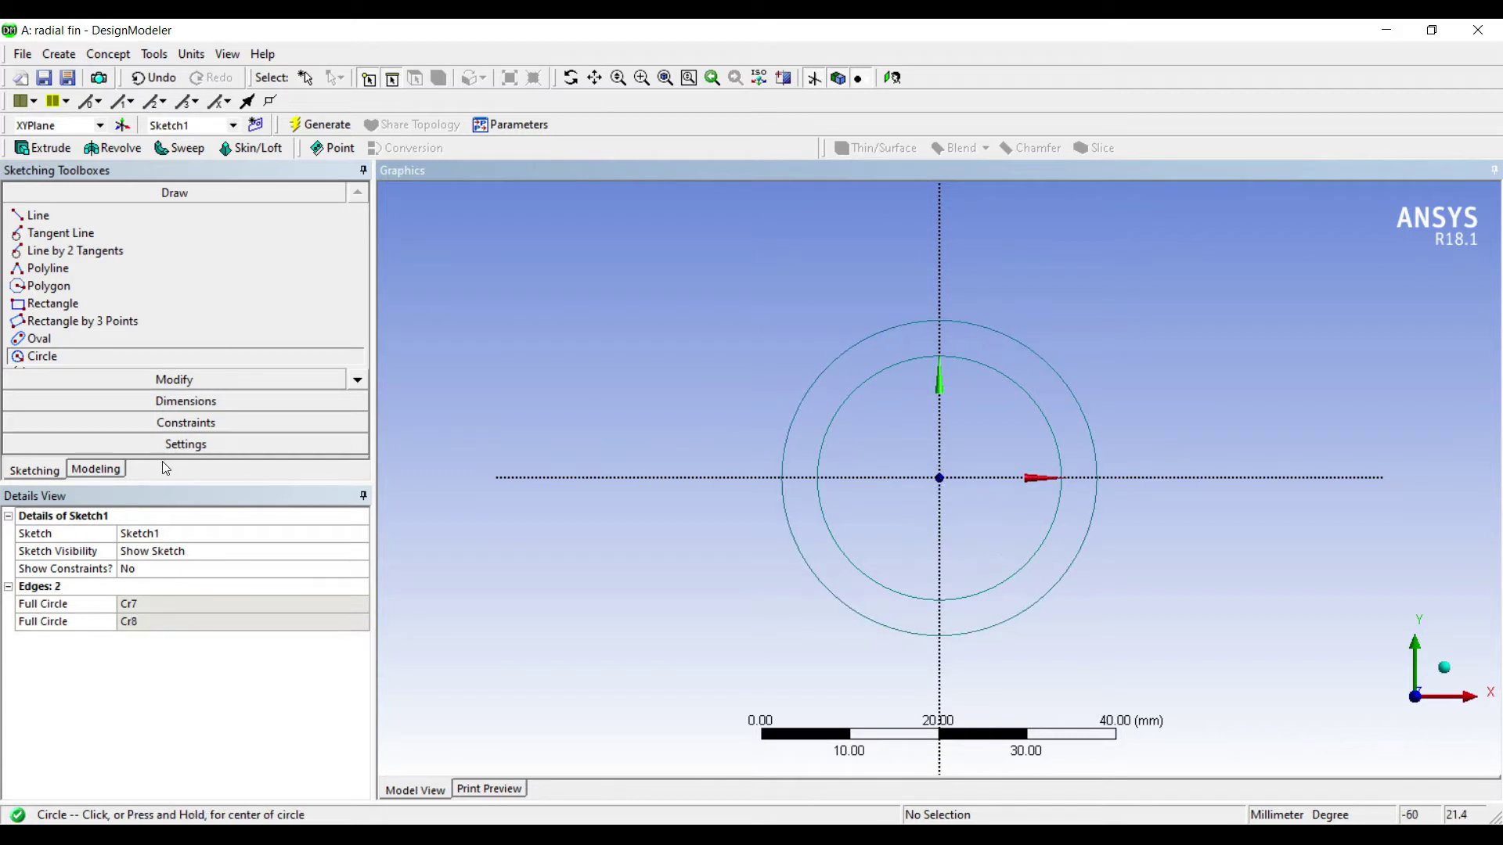
- Dimension the diameters of the inner and outer circles
left_click(188, 402)
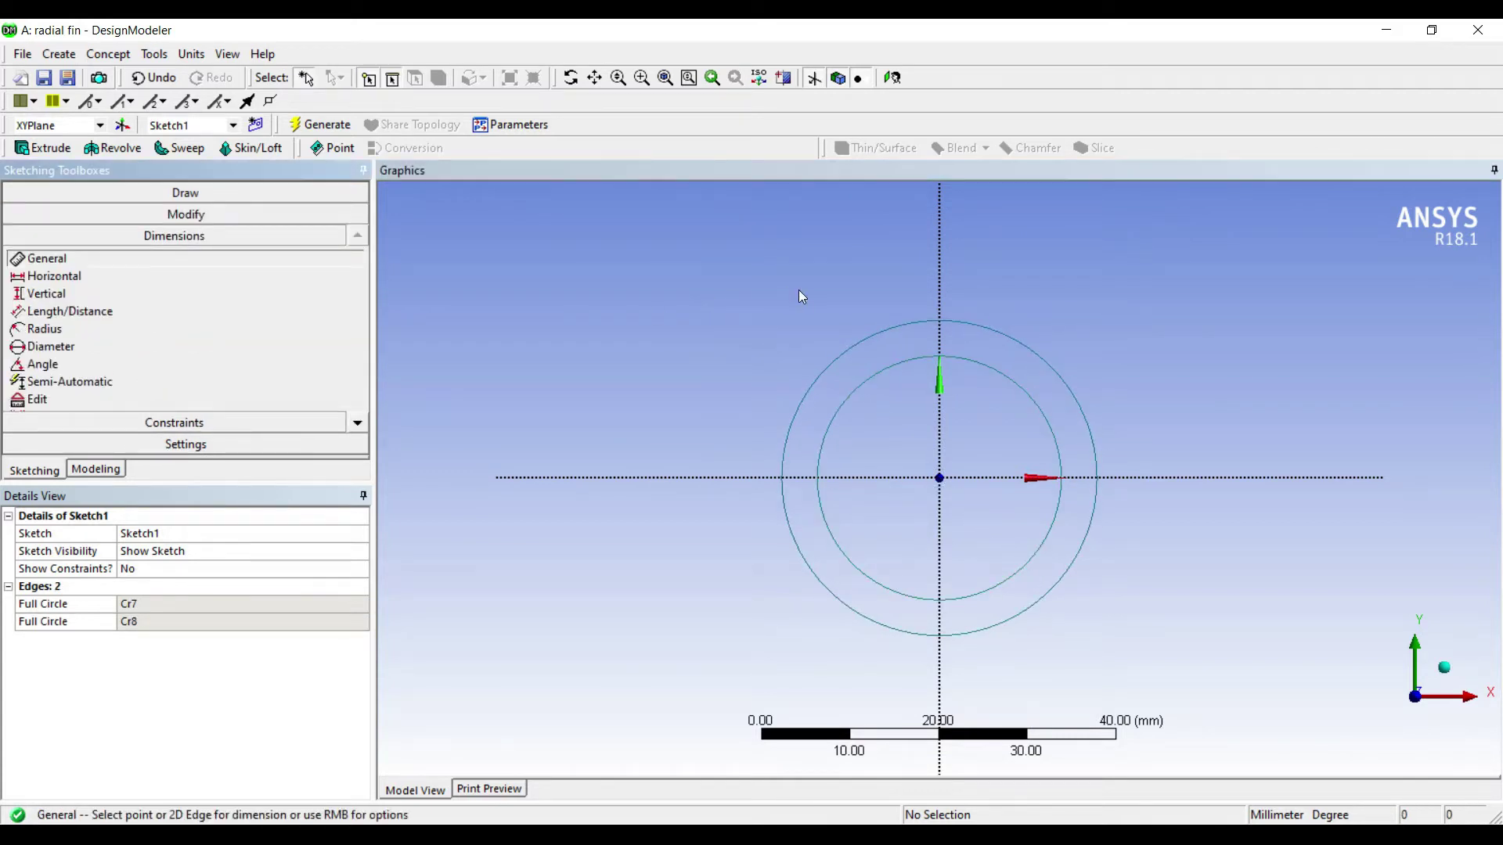
left_click(1005, 375)
left_click(1142, 309)
left_click(1006, 336)
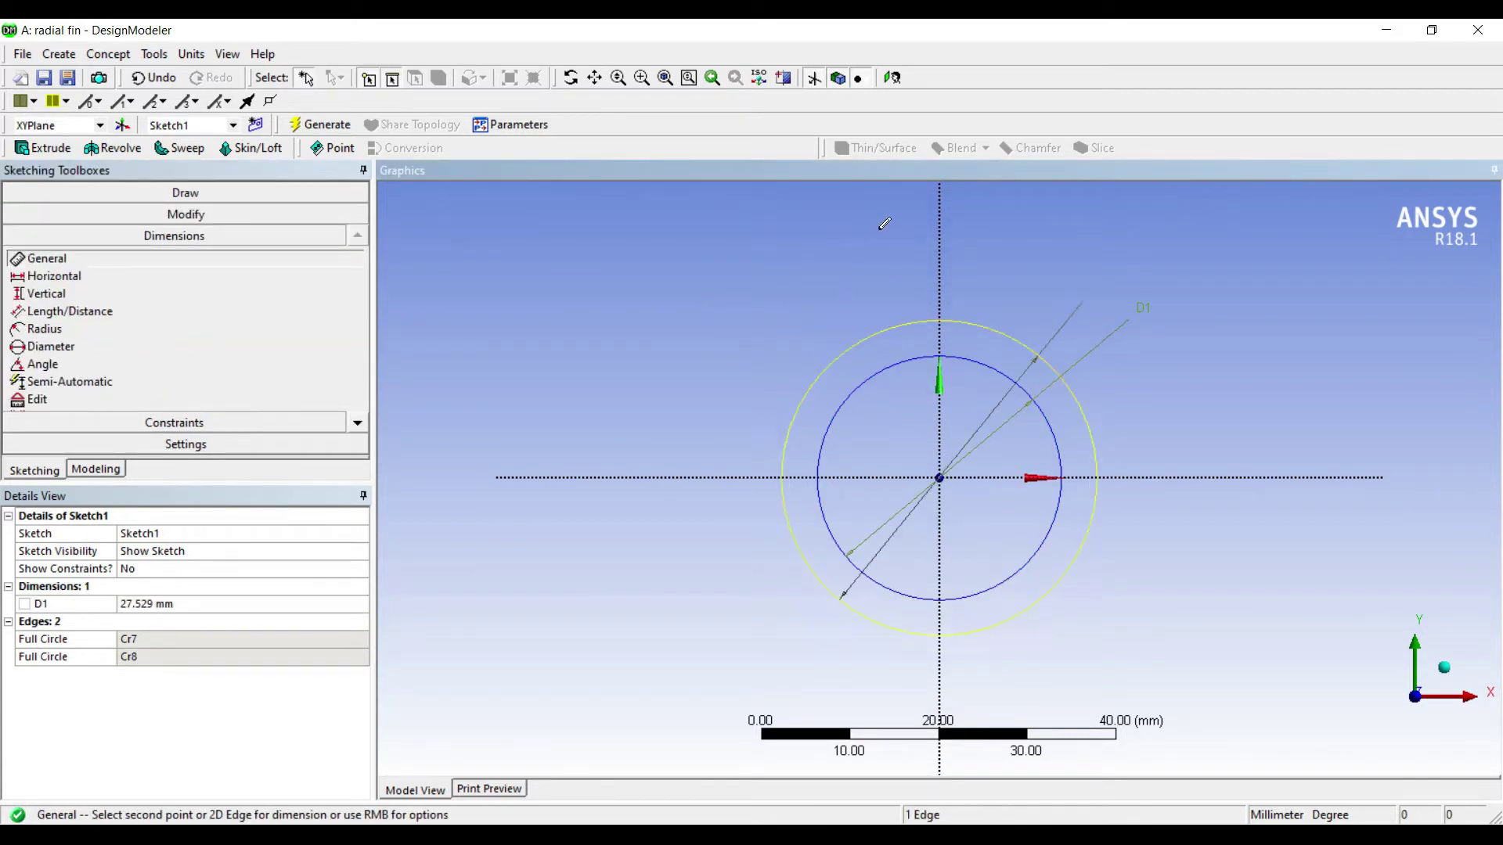
left_click(1099, 282)
- Set diameter D1 to 50 mm and diameter D2 to 60 mm
left_click(151, 604)
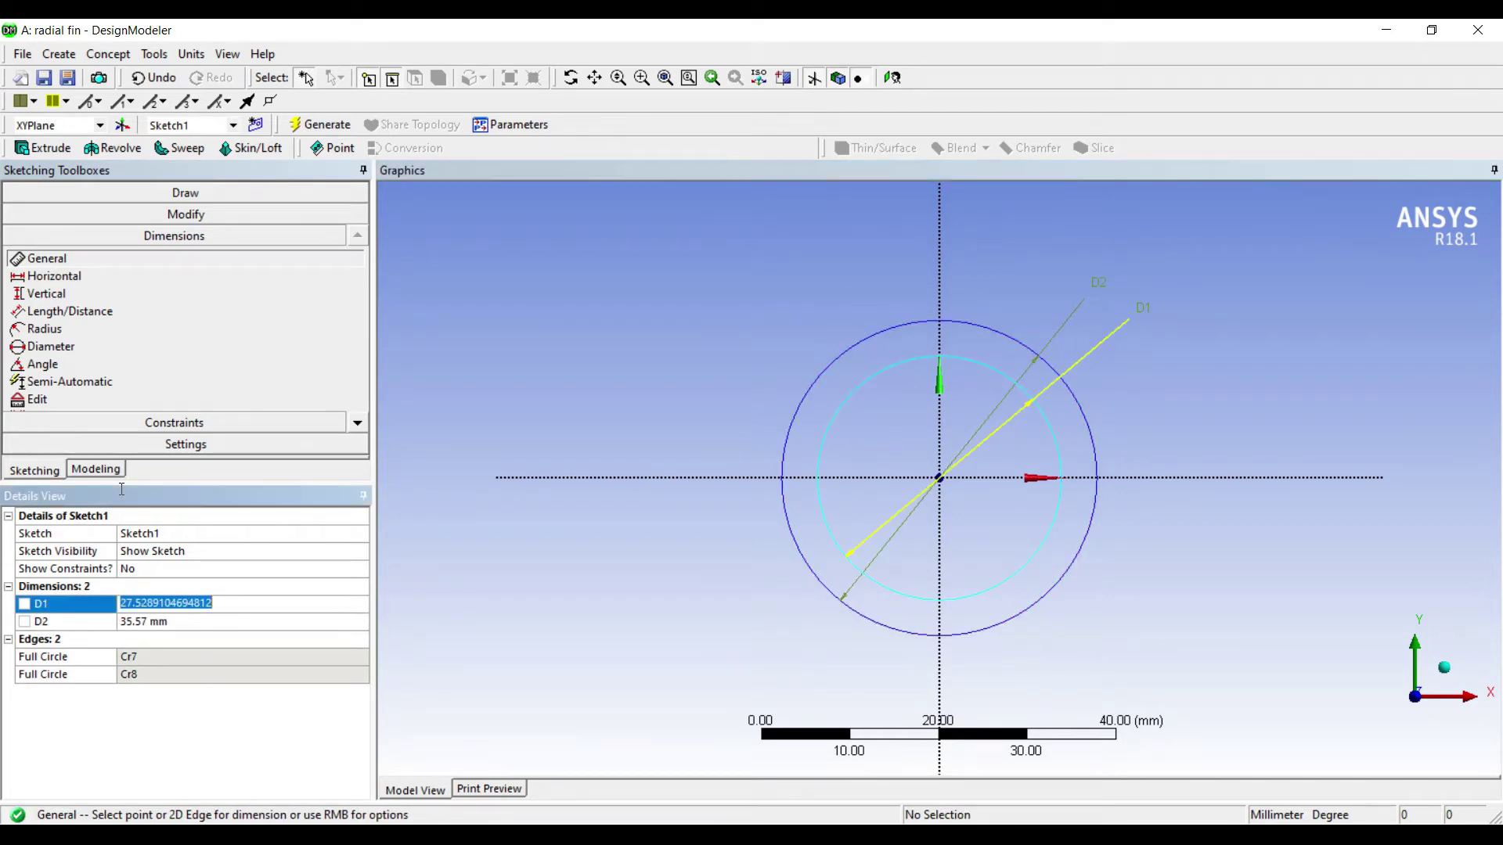
type("50")
key("Return")
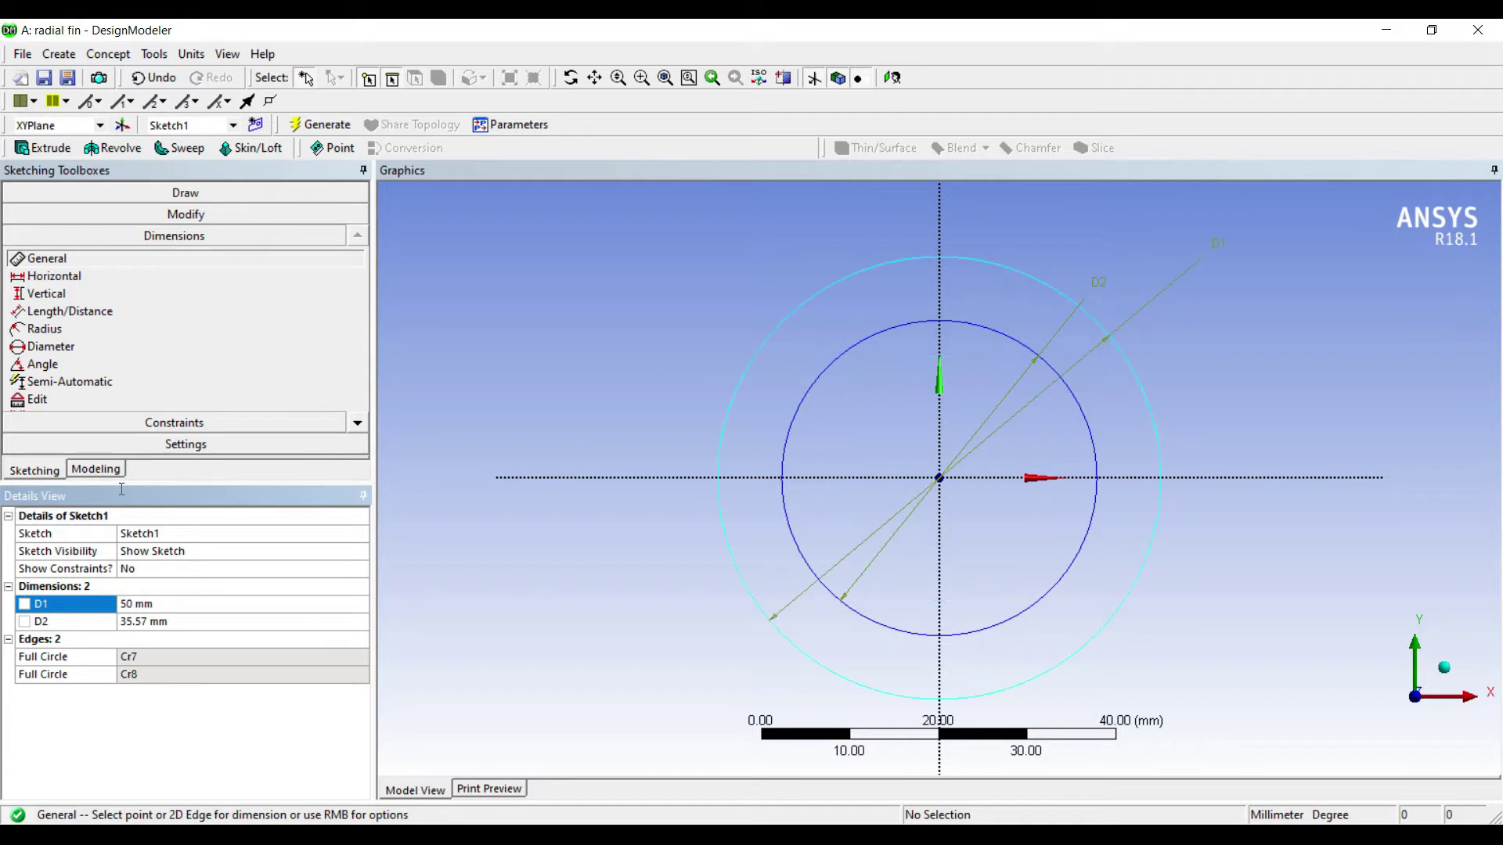
key("Down")
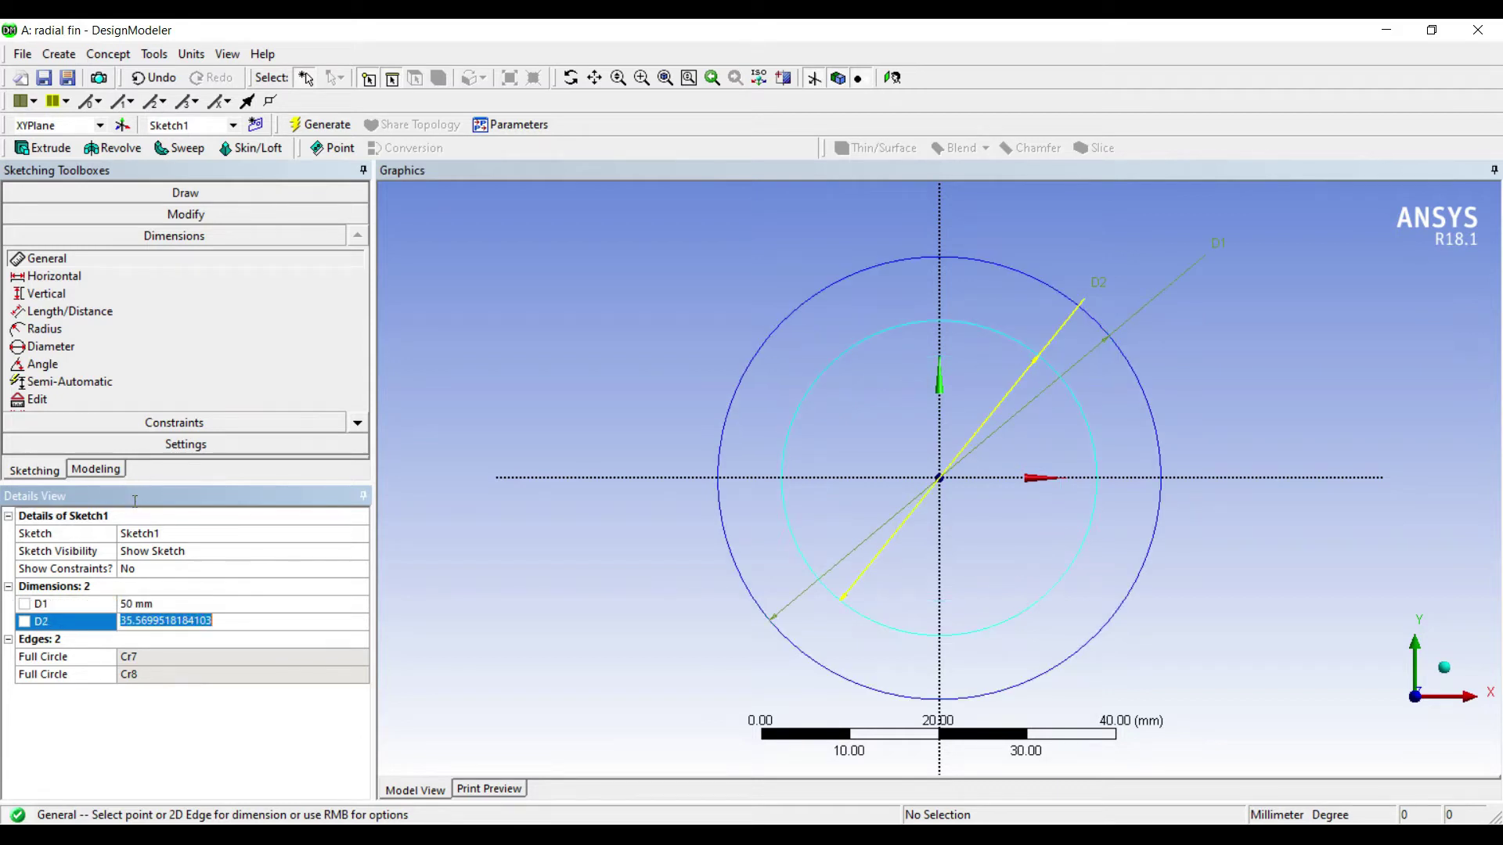
type("60")
key("Return")
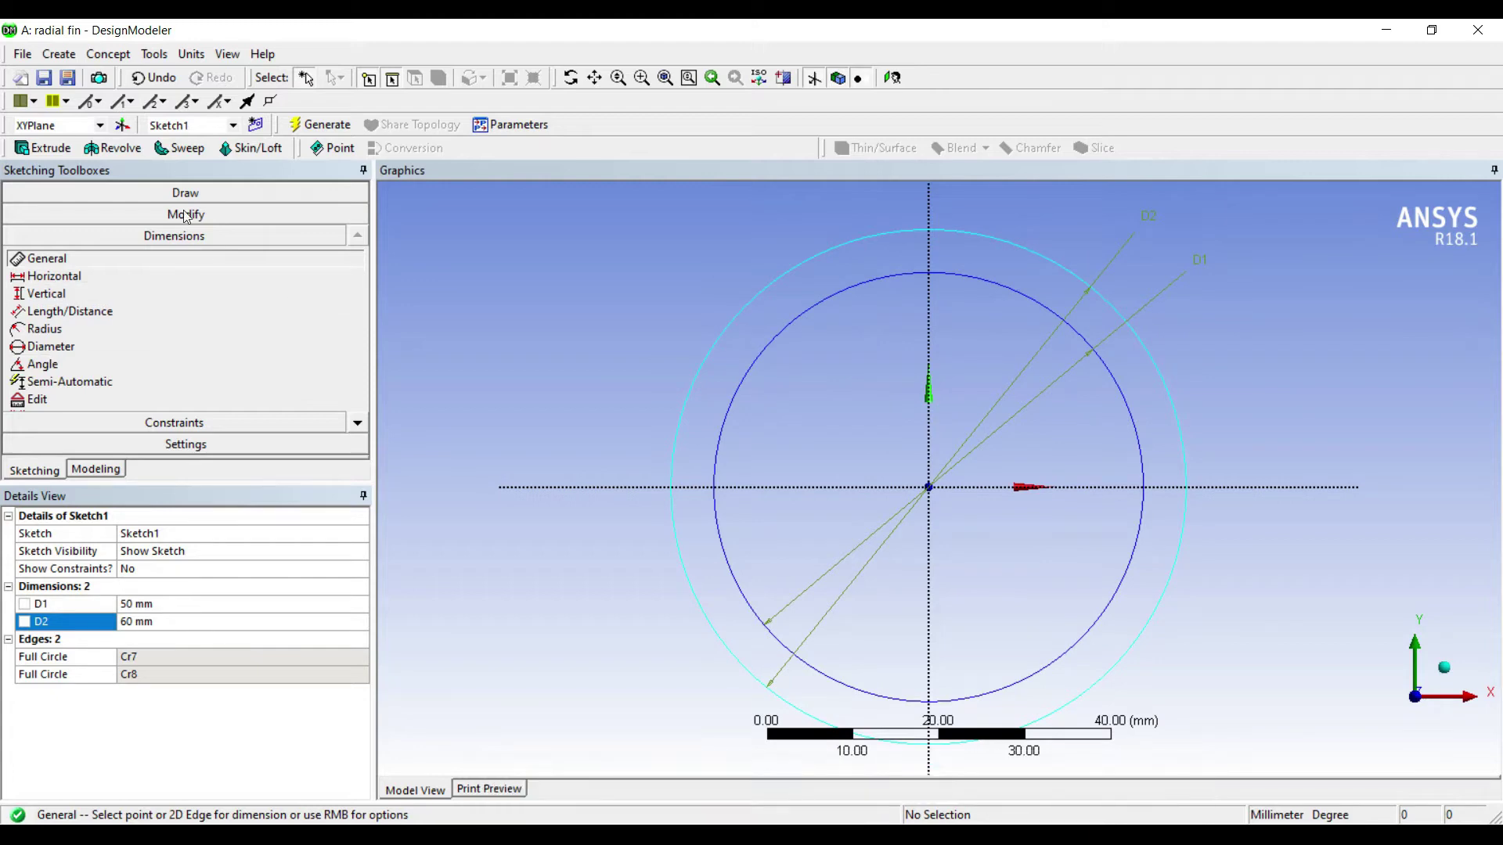
- Extrude the two-circle sketch 80 mm as added material and generate the hollow tube
left_click(43, 148)
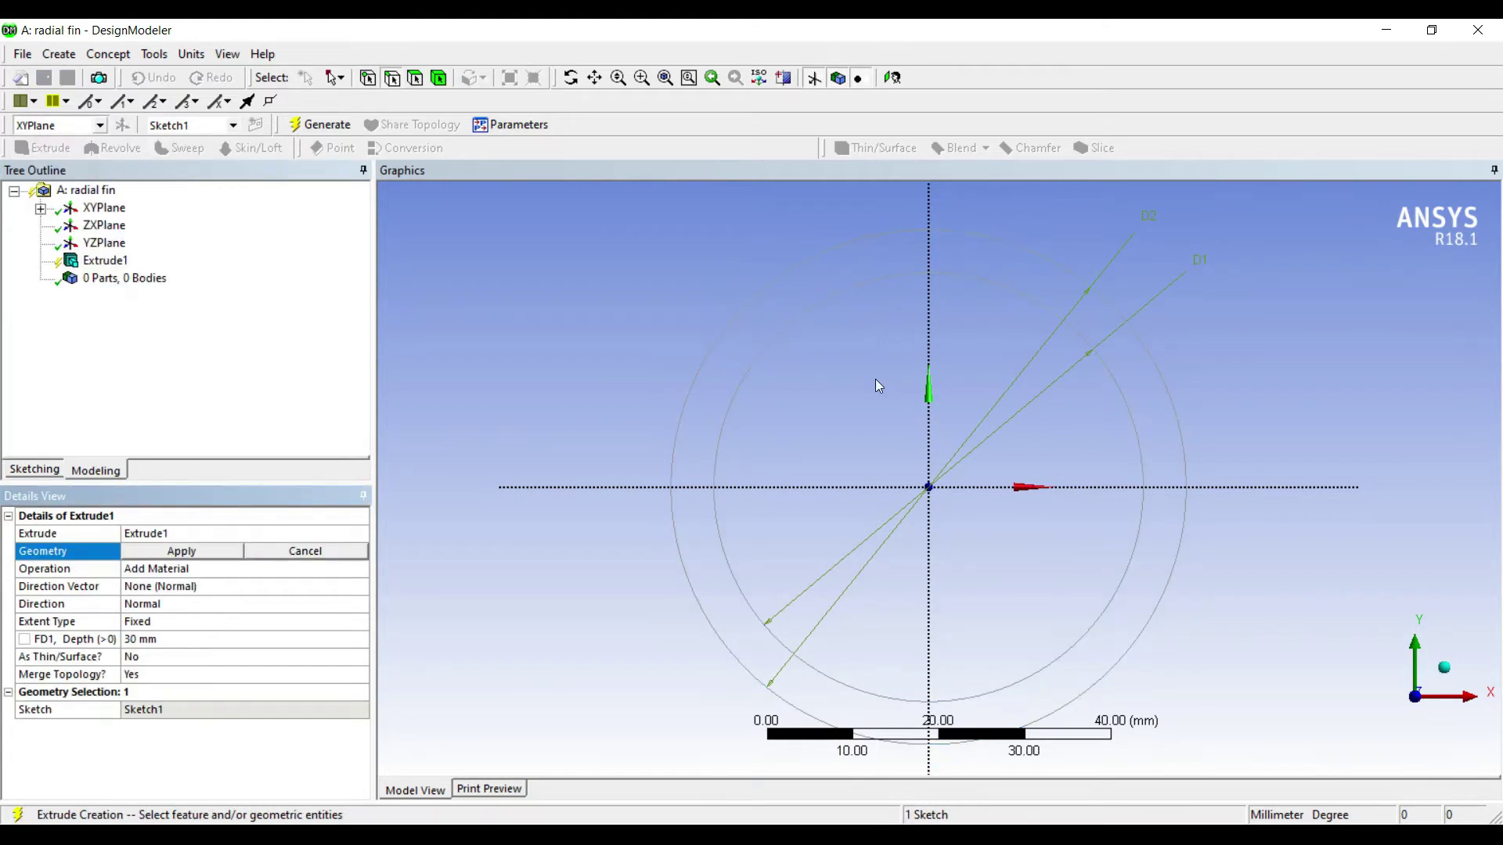
middle_click_drag(875, 379, 511, 485)
left_click(182, 551)
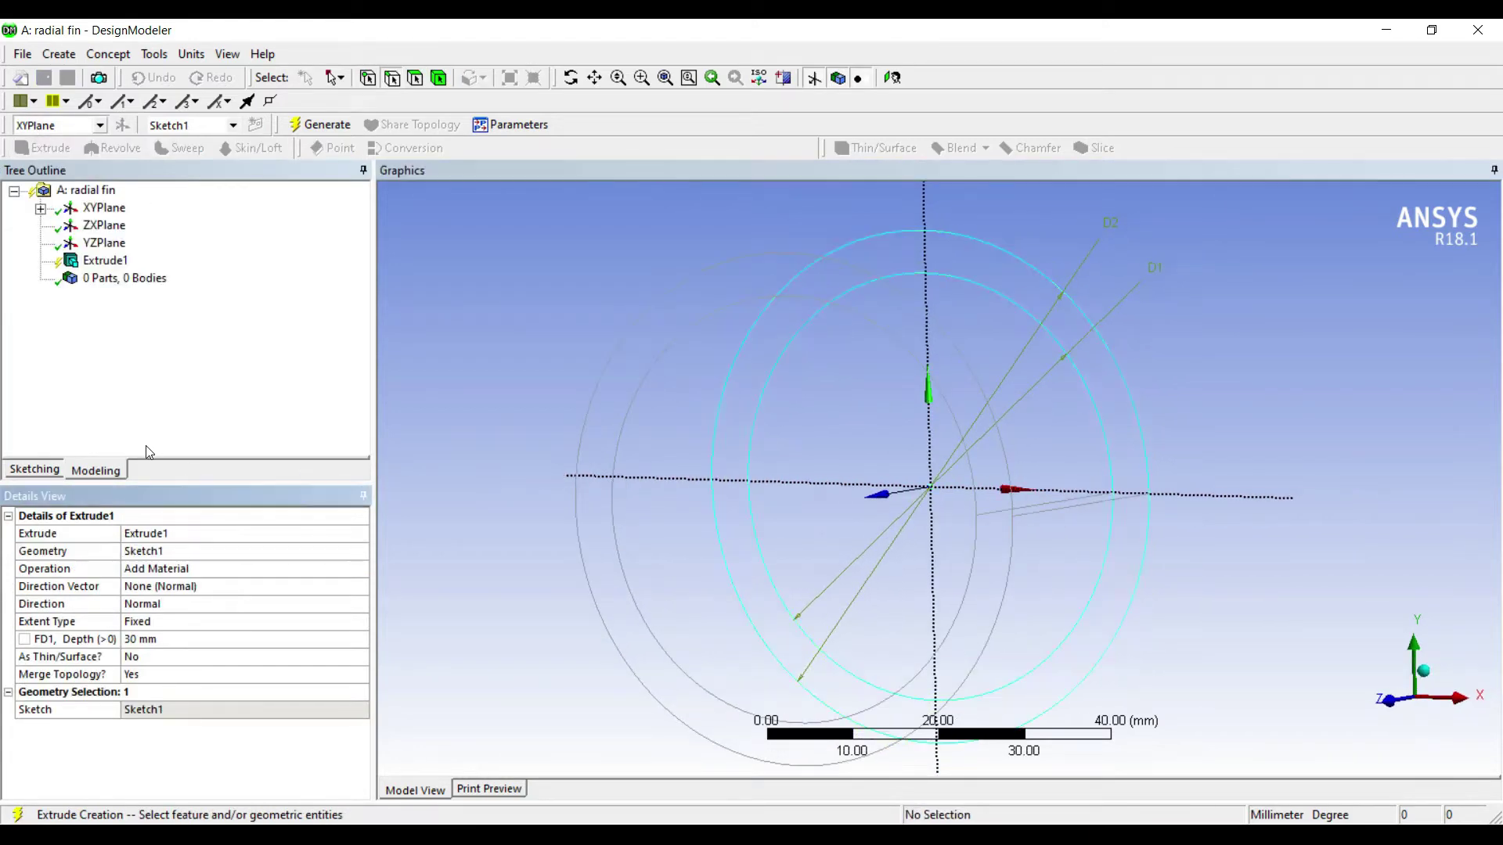
left_click(165, 639)
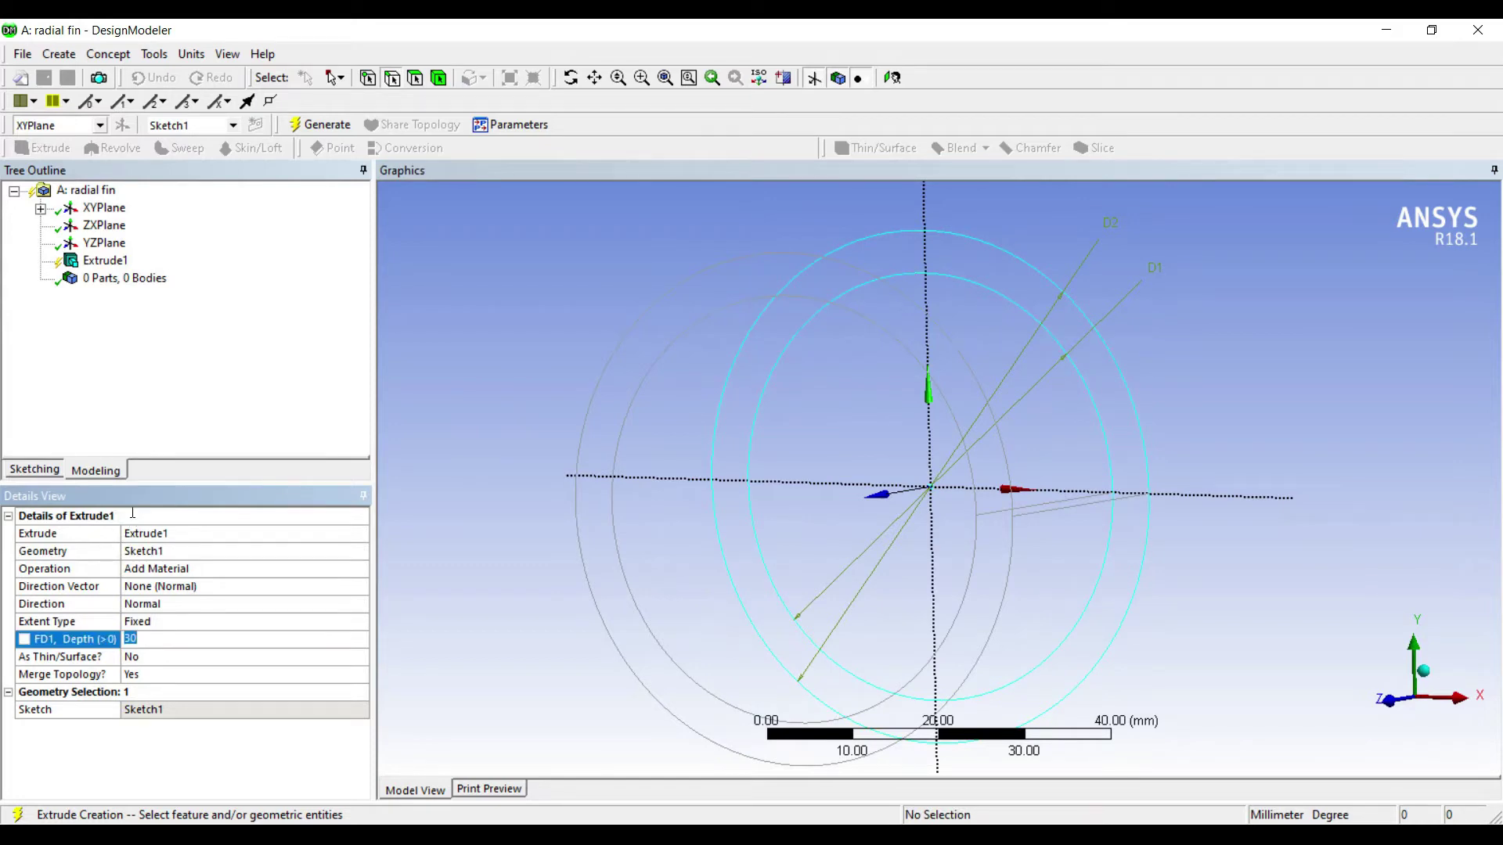
type("8")
key("Return")
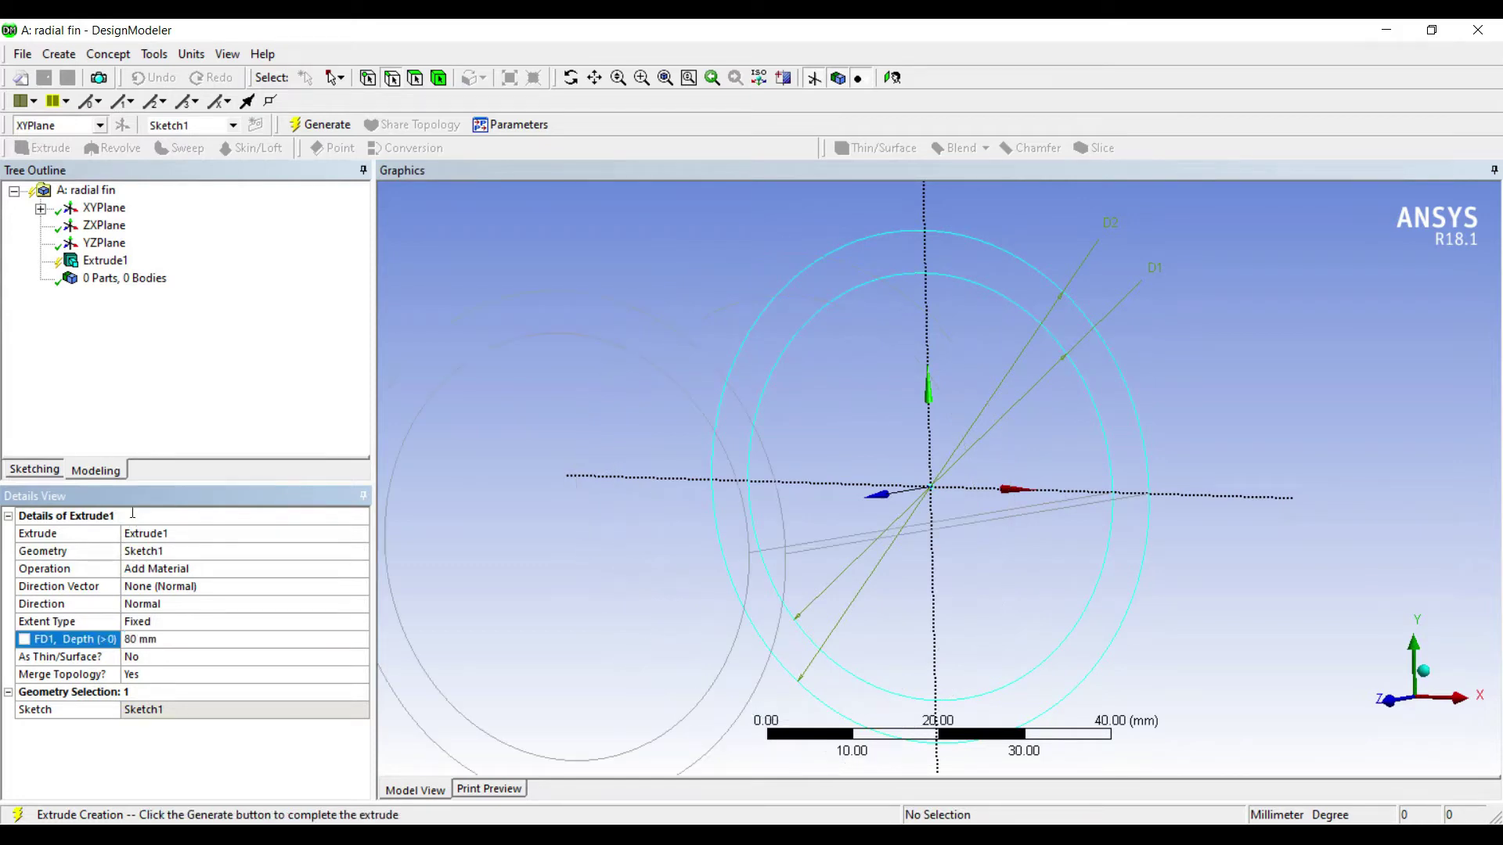
left_click(321, 124)
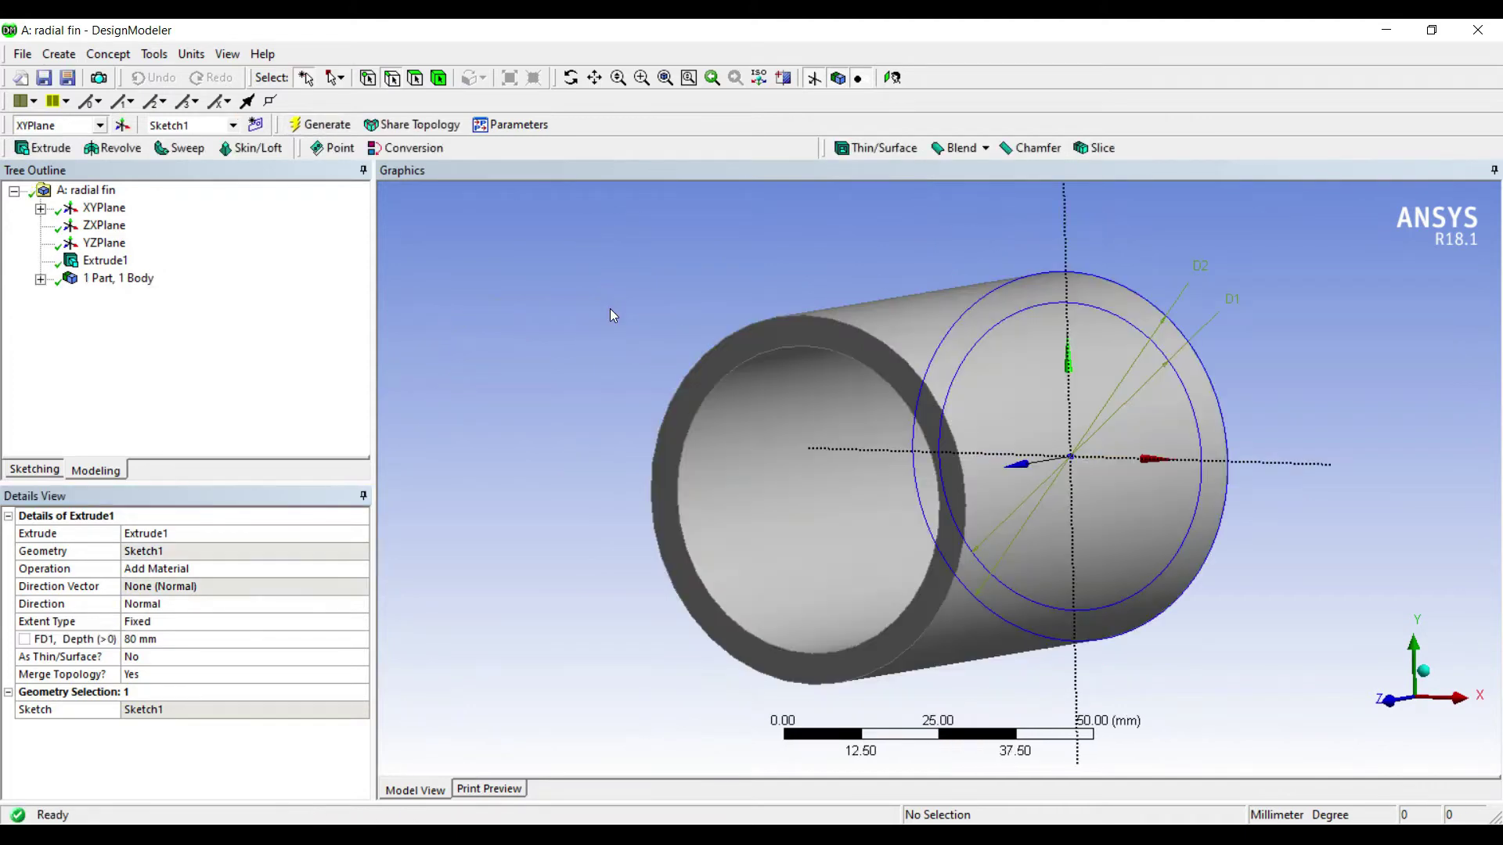
- Create and generate a new plane on the tube's end face opposite the circle sketch
middle_click_drag(698, 360, 852, 415)
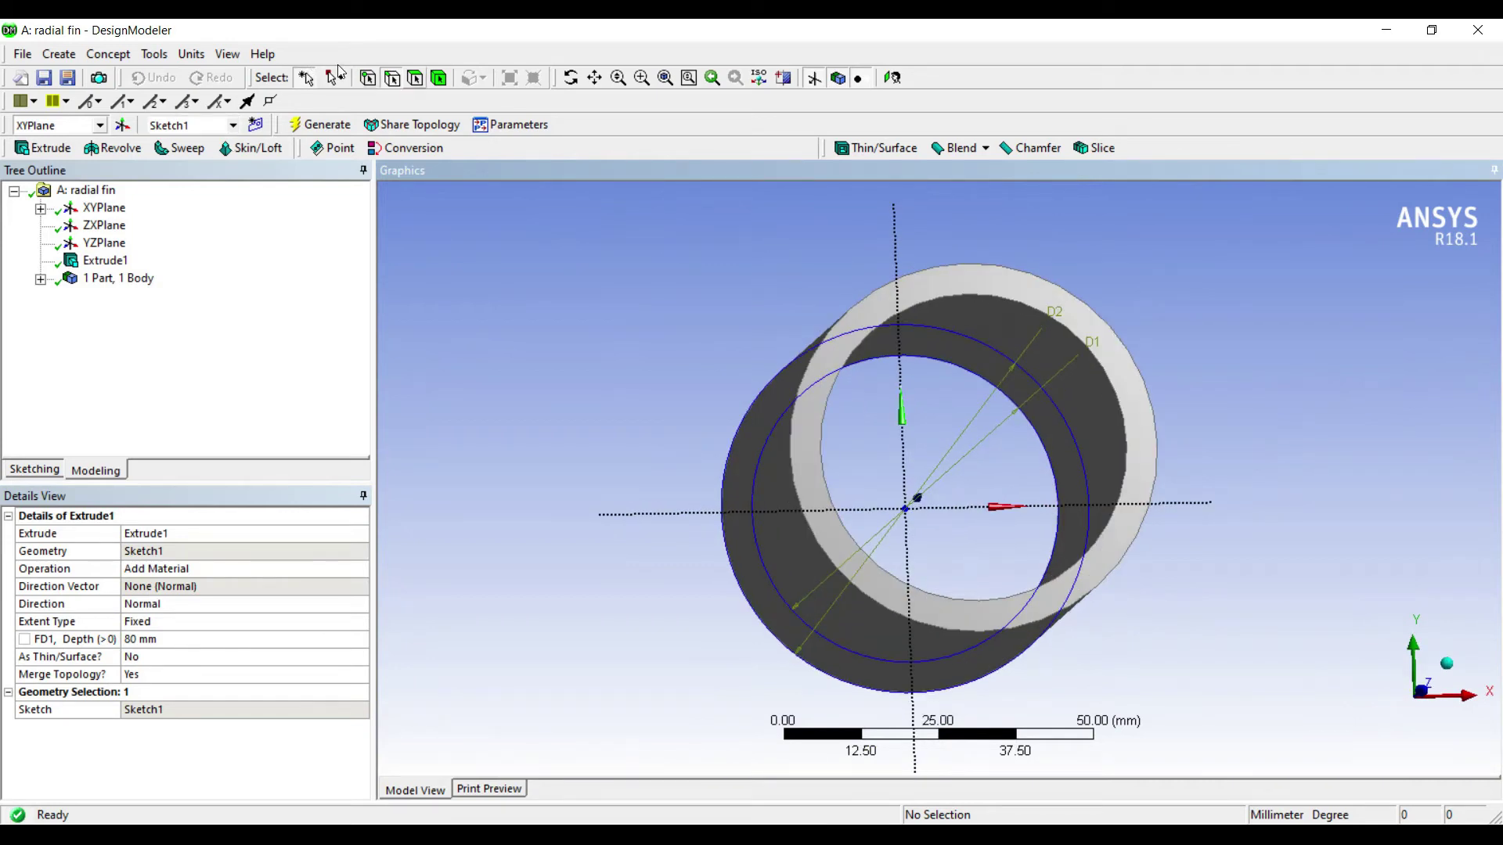
left_click(833, 342)
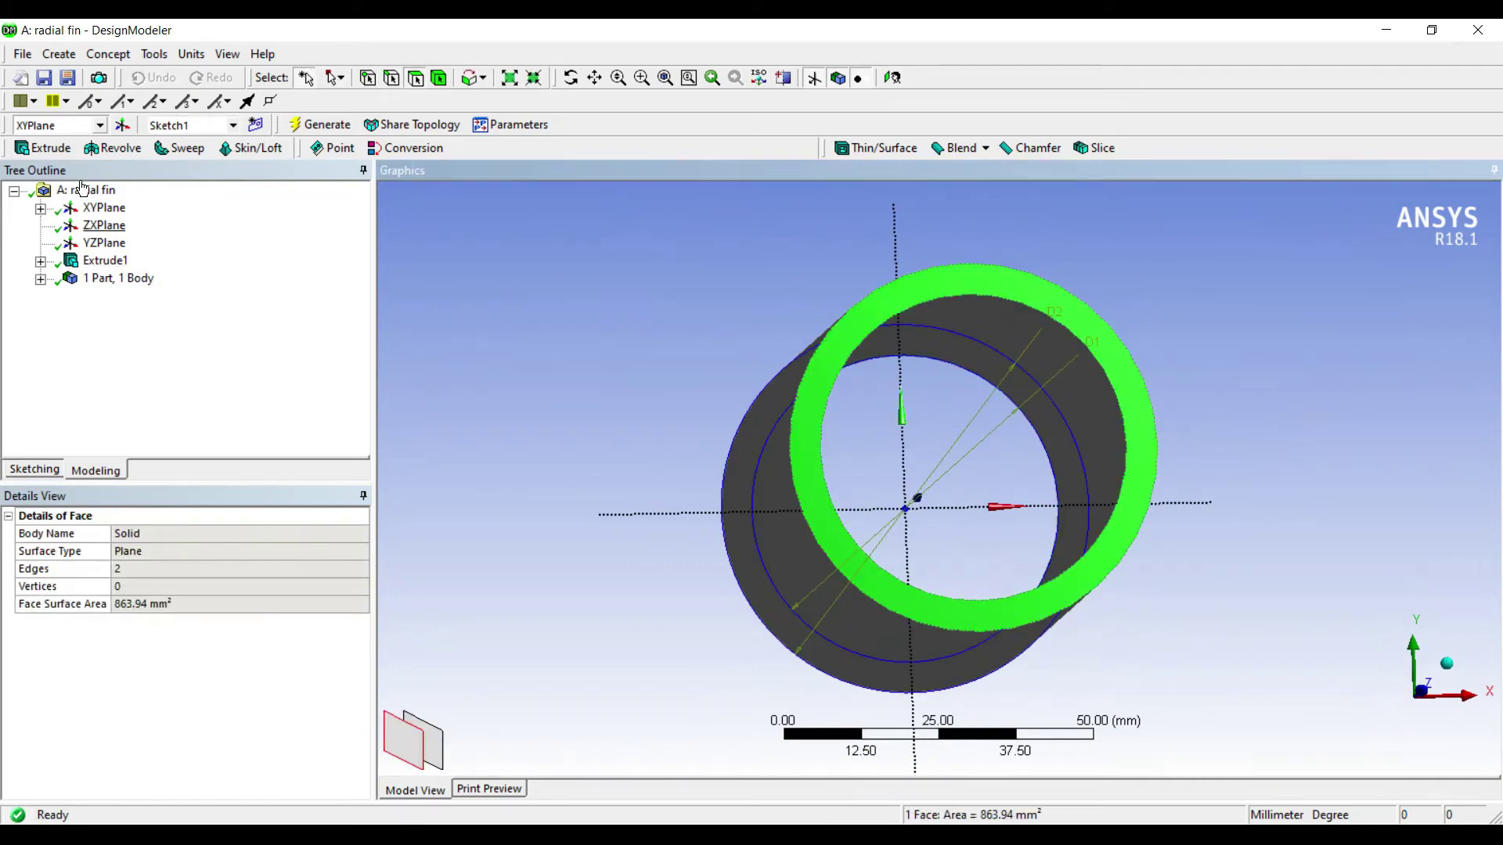
left_click(122, 125)
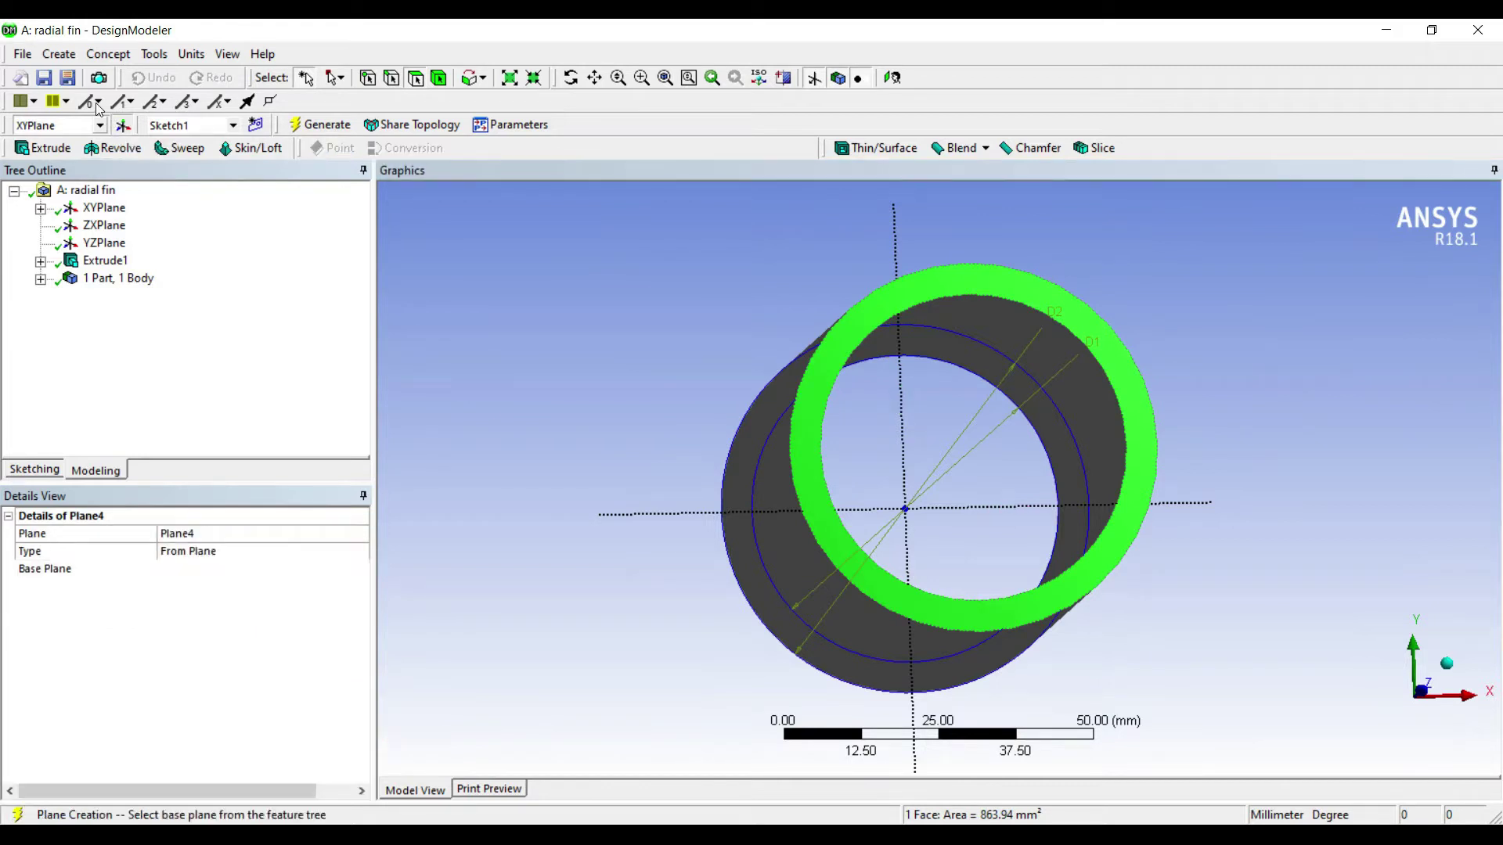
left_click(320, 125)
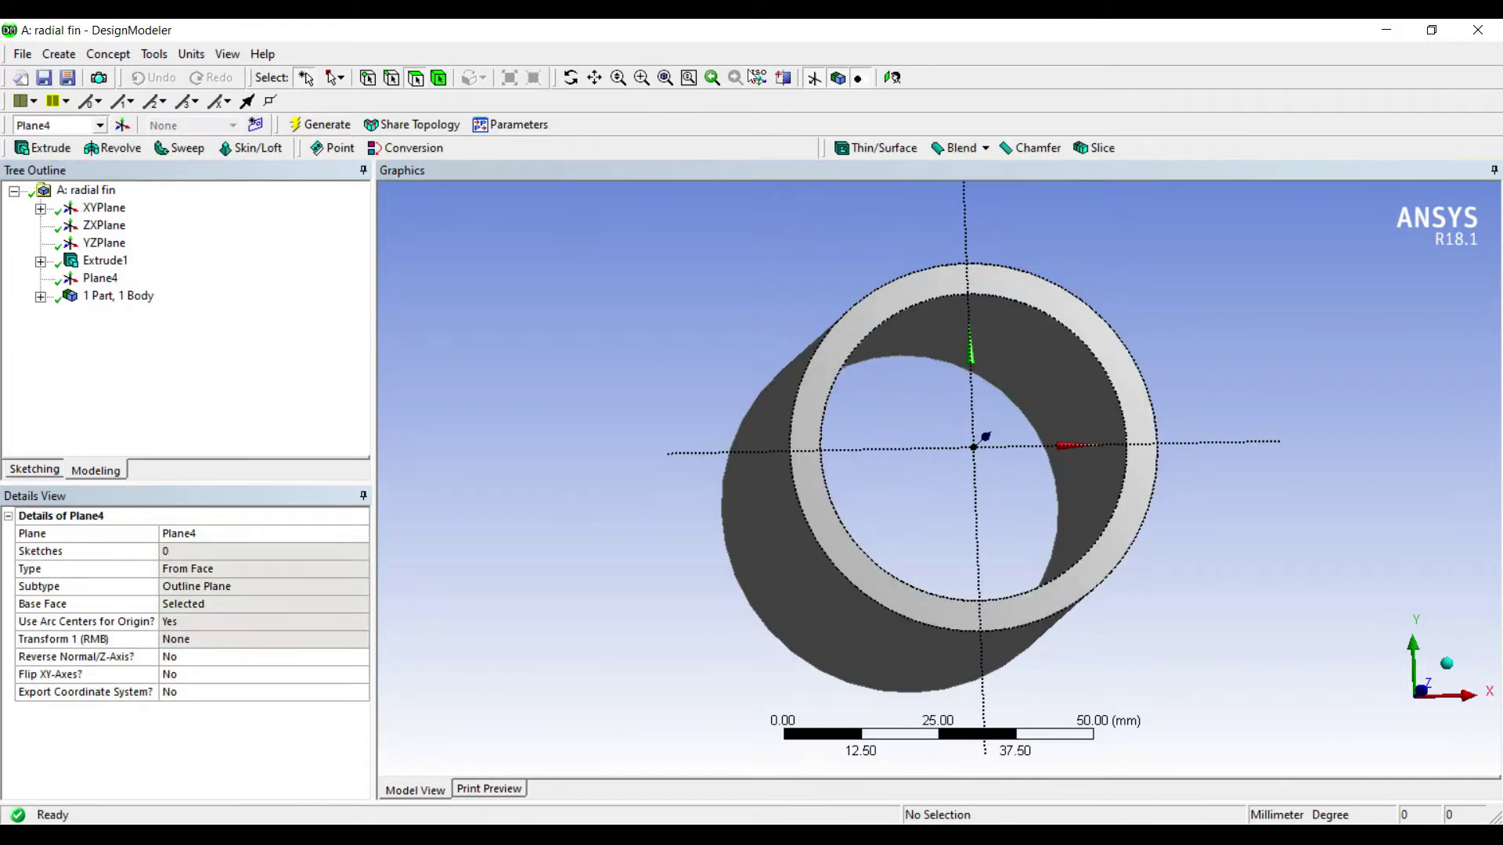
- Sketch an open three-sided polyline about 13 mm wide and 10 mm tall on the new plane, with both ends on the tube's upper outer edge
left_click(716, 76)
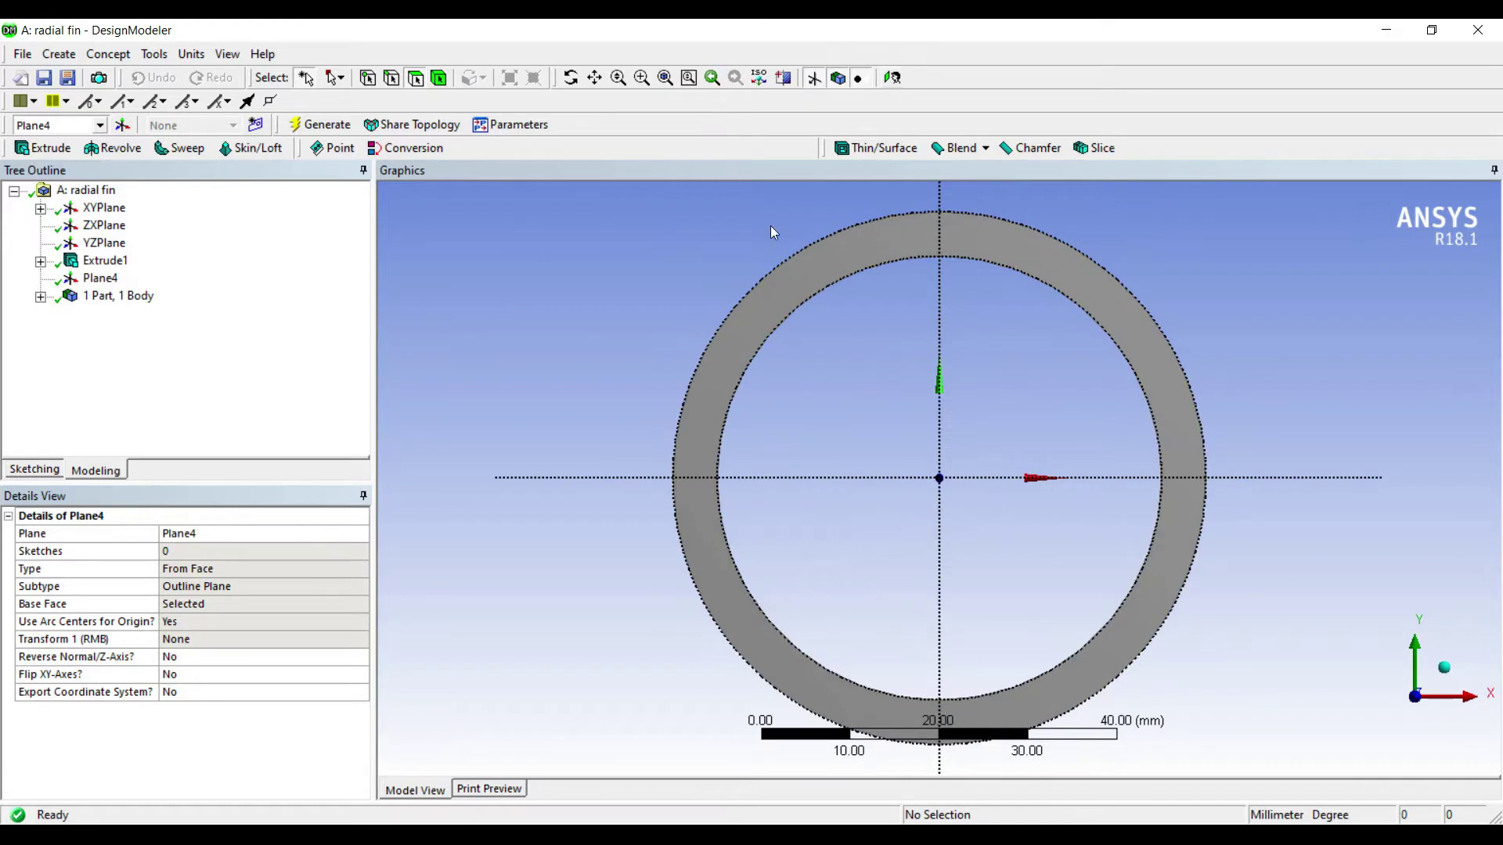
scroll(781, 282, "down", 2)
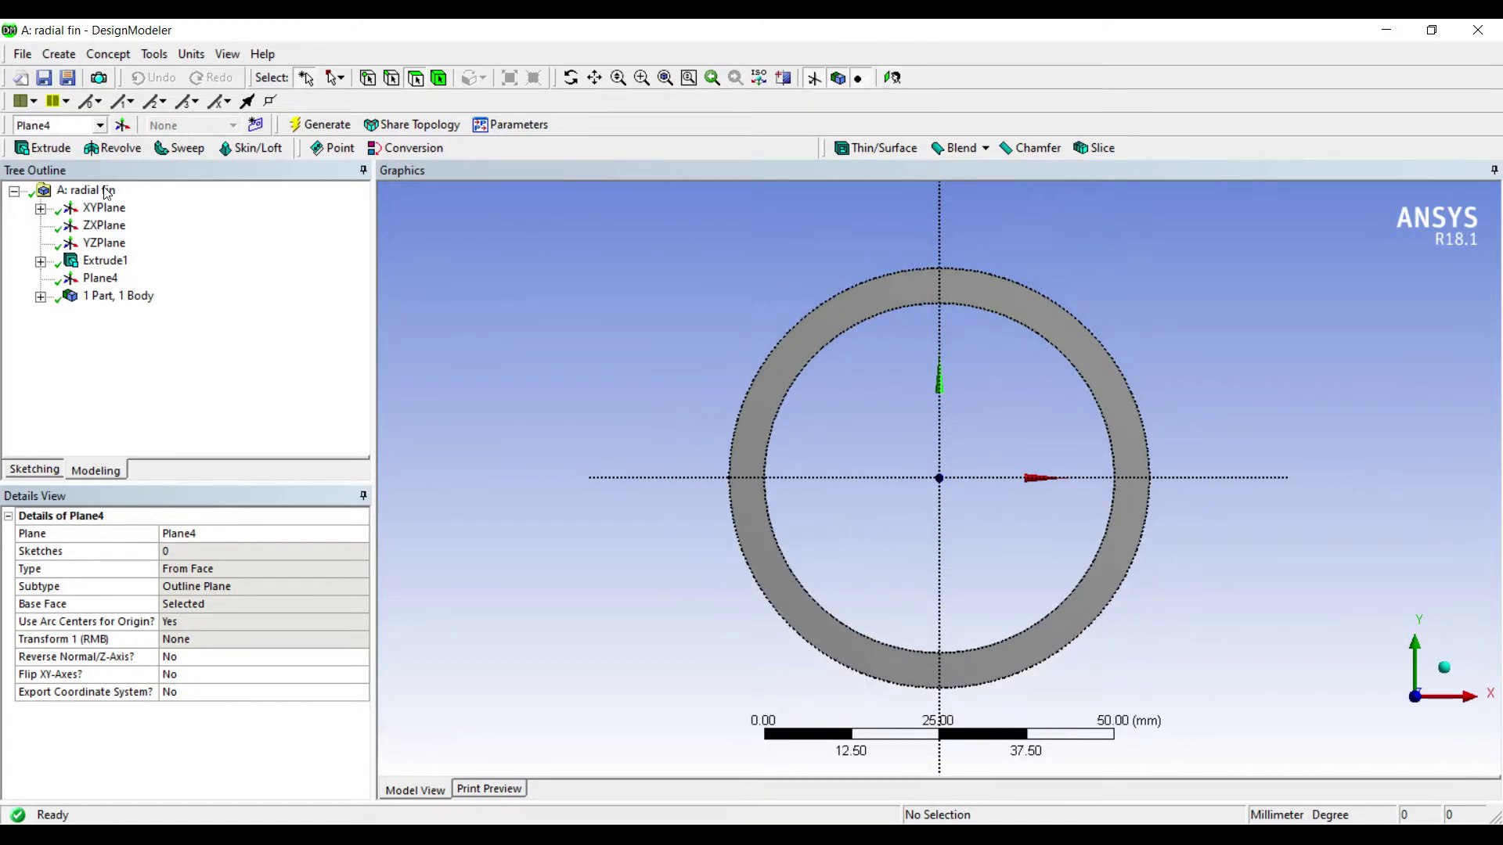
left_click(34, 469)
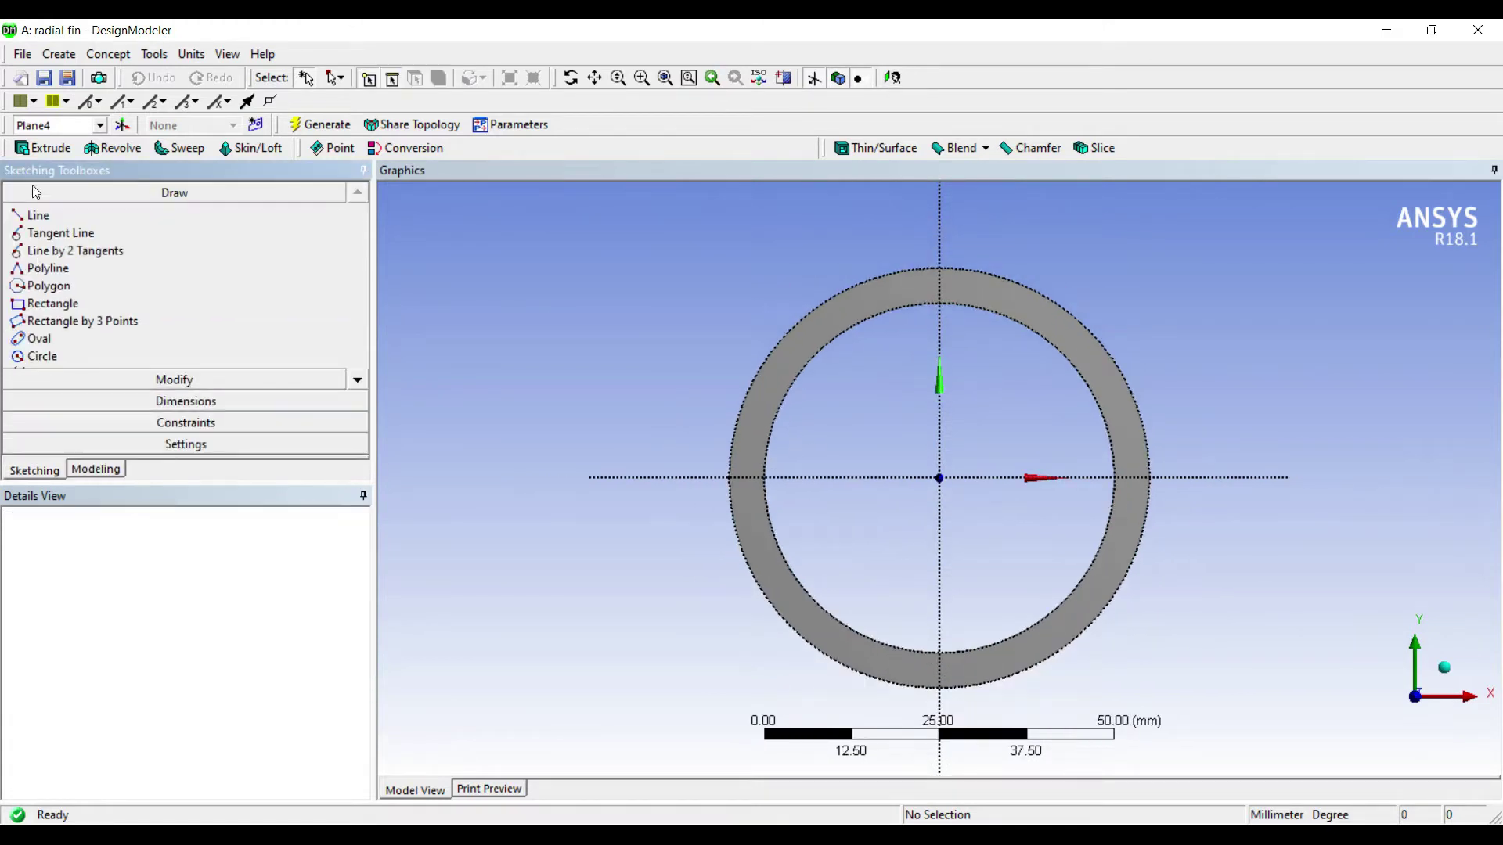
left_click(48, 268)
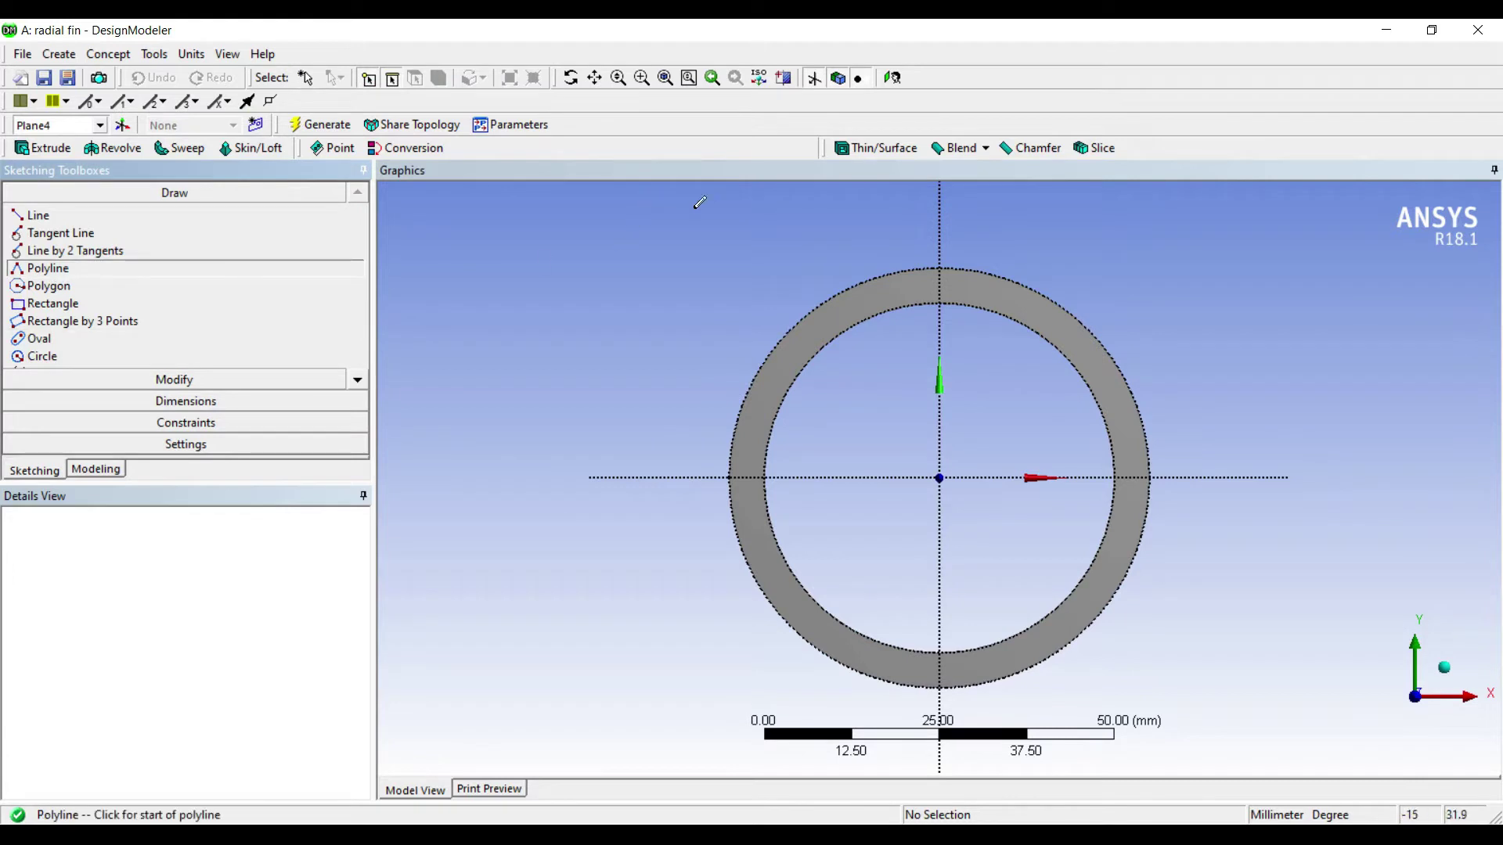
left_click(893, 271)
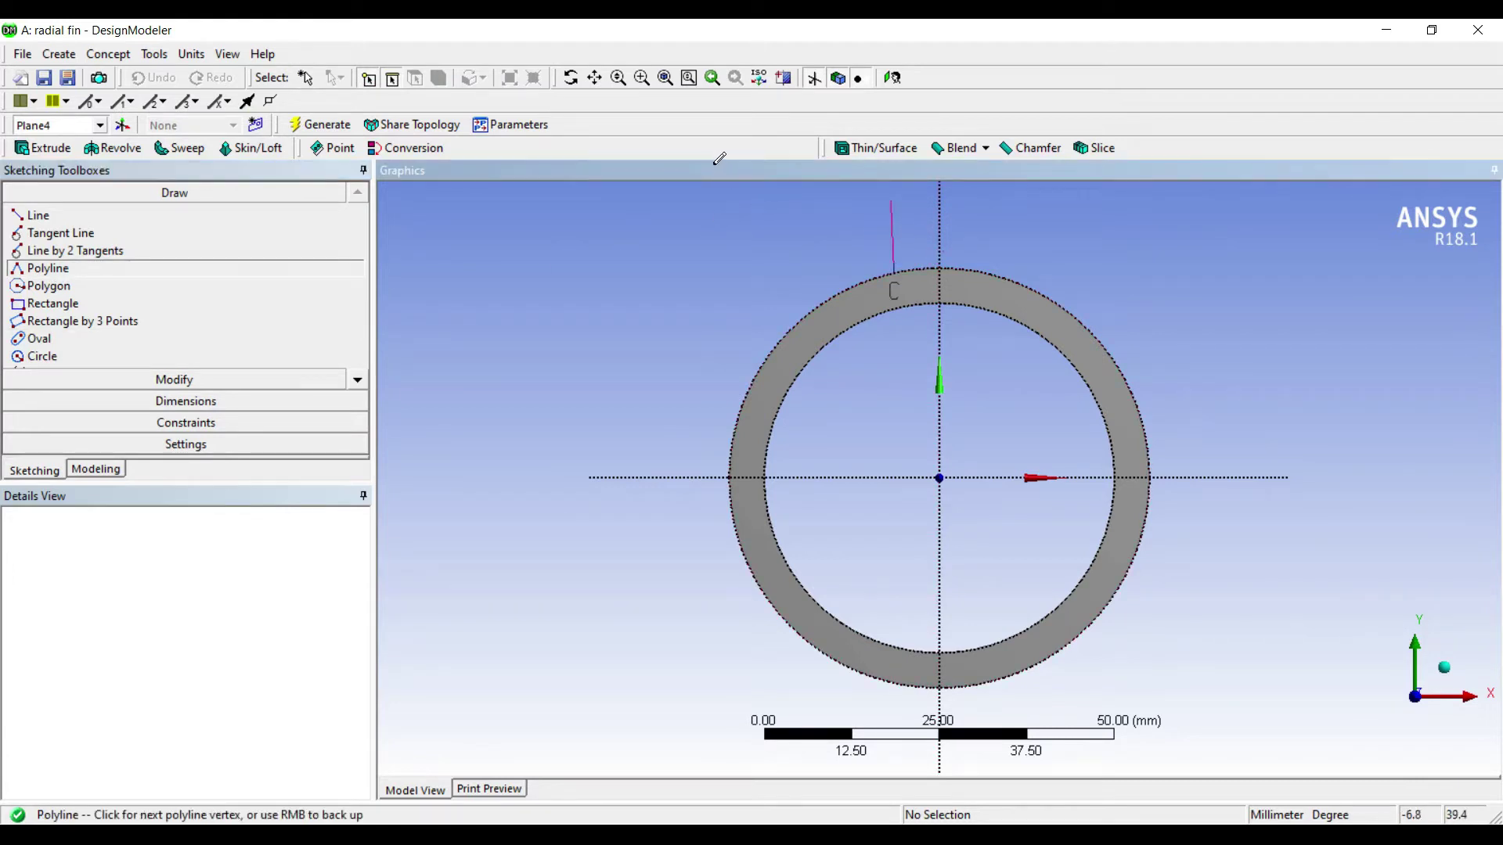
left_click(890, 202)
left_click(981, 202)
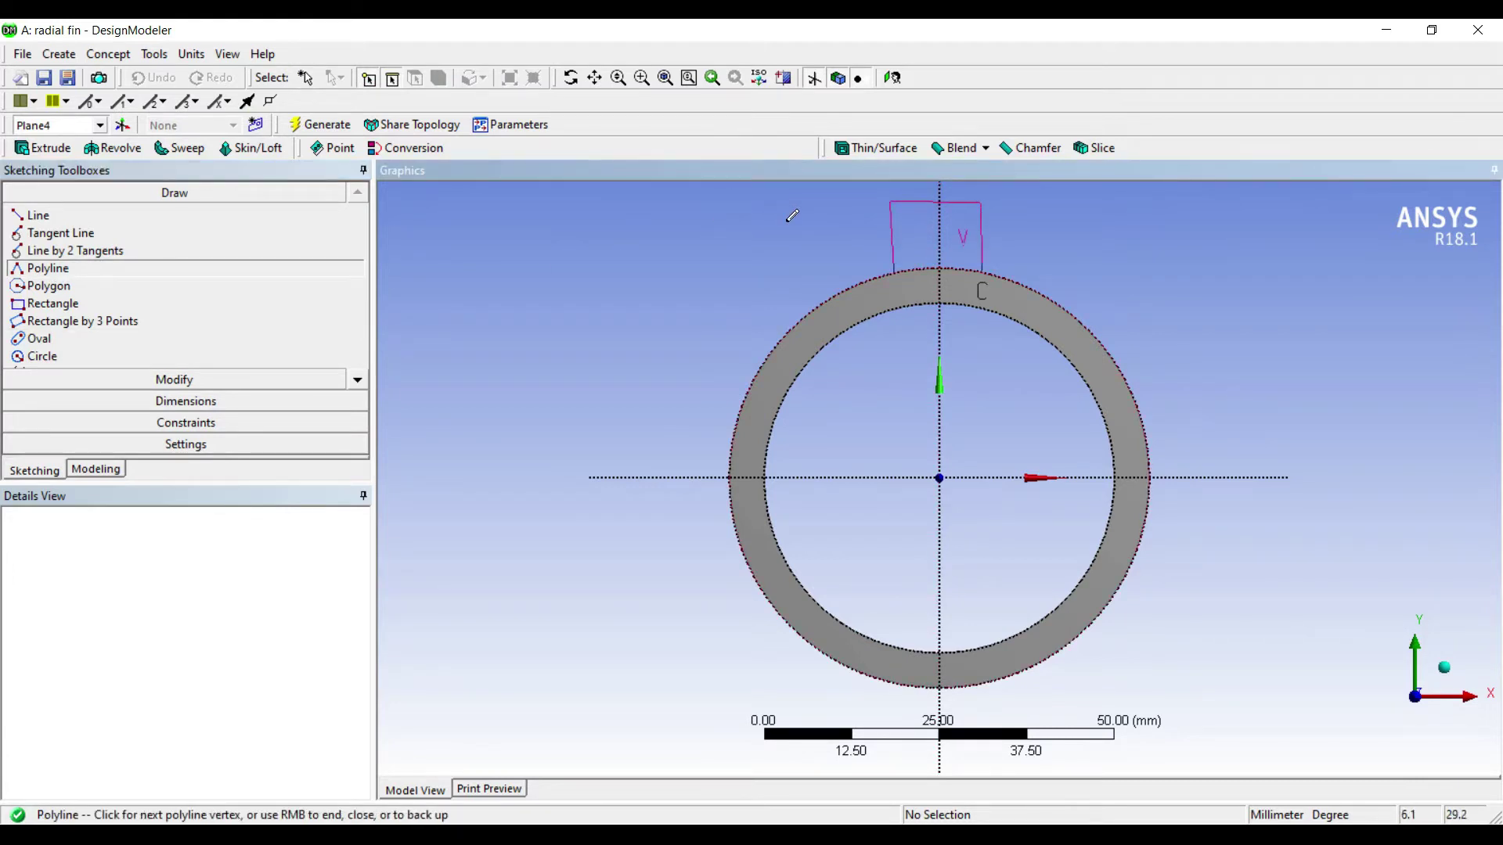
left_click(982, 272)
right_click(980, 274)
left_click(1029, 285)
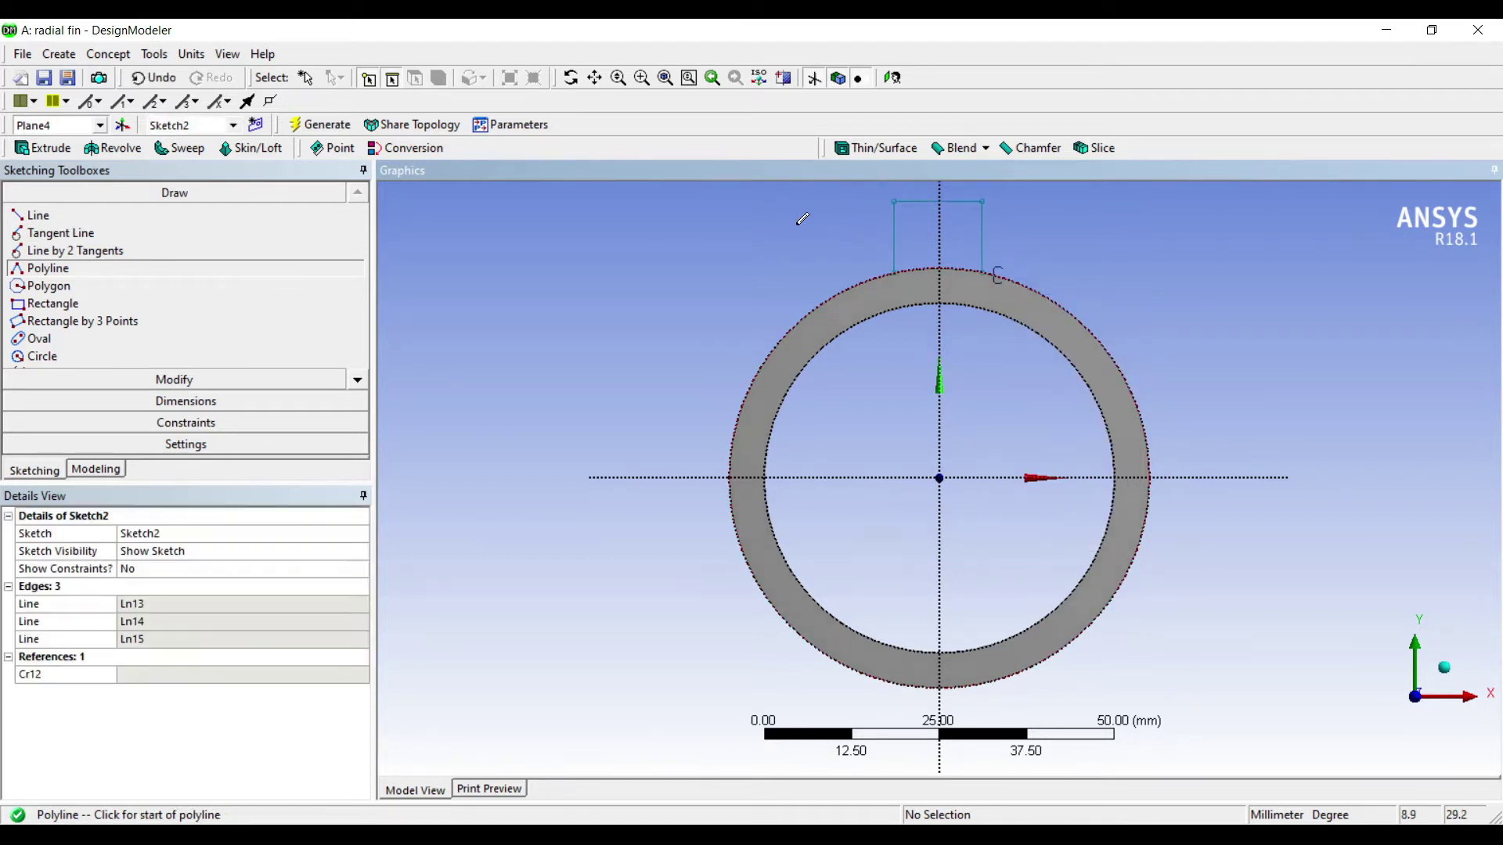
- Draw a circle centred on the origin that coincides with the tube's outer edge, closing the fin profile
left_click(40, 356)
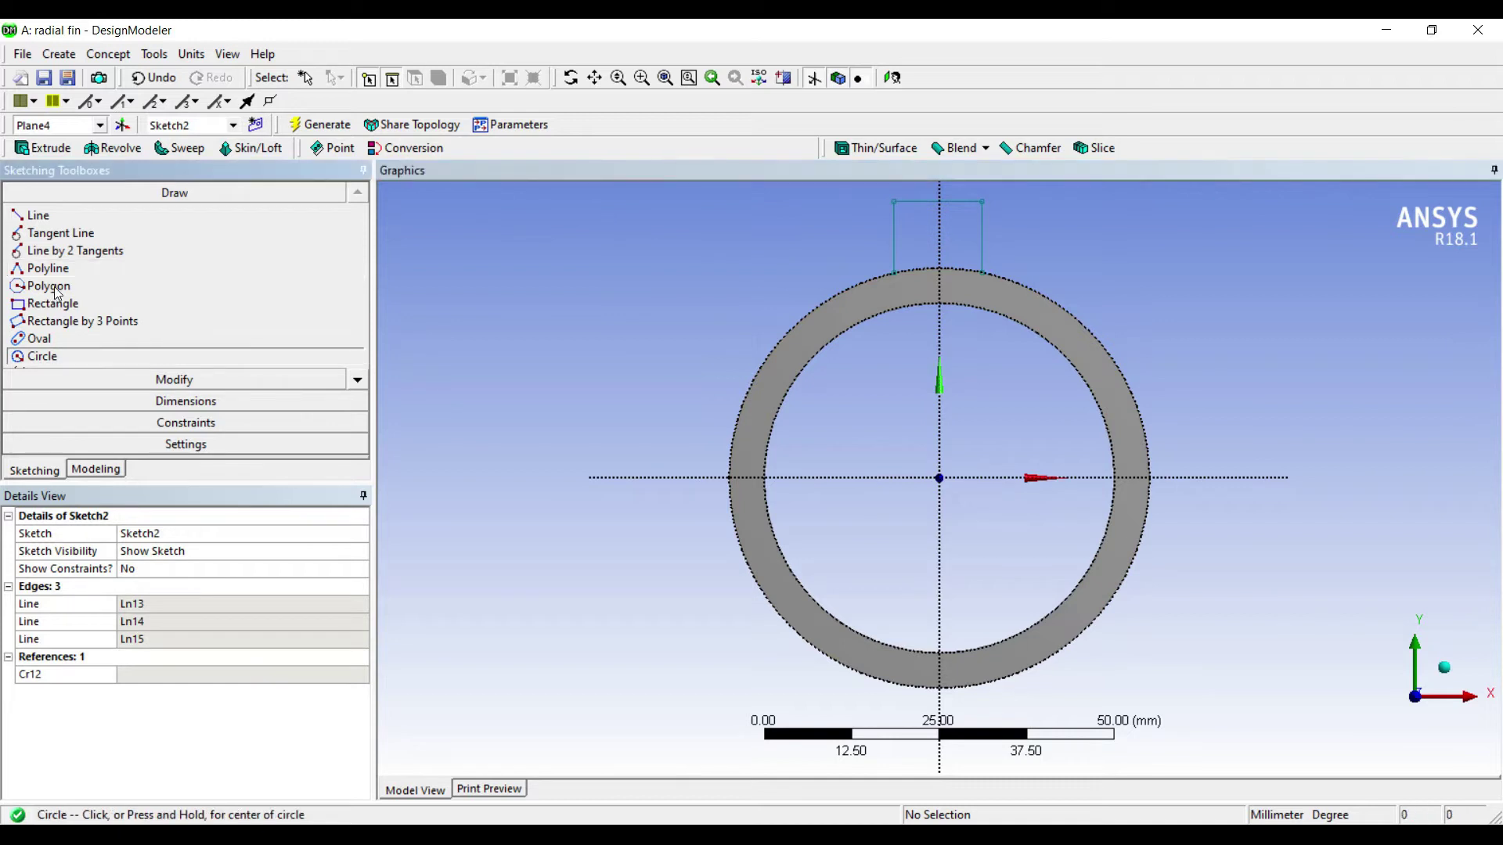
left_click(940, 477)
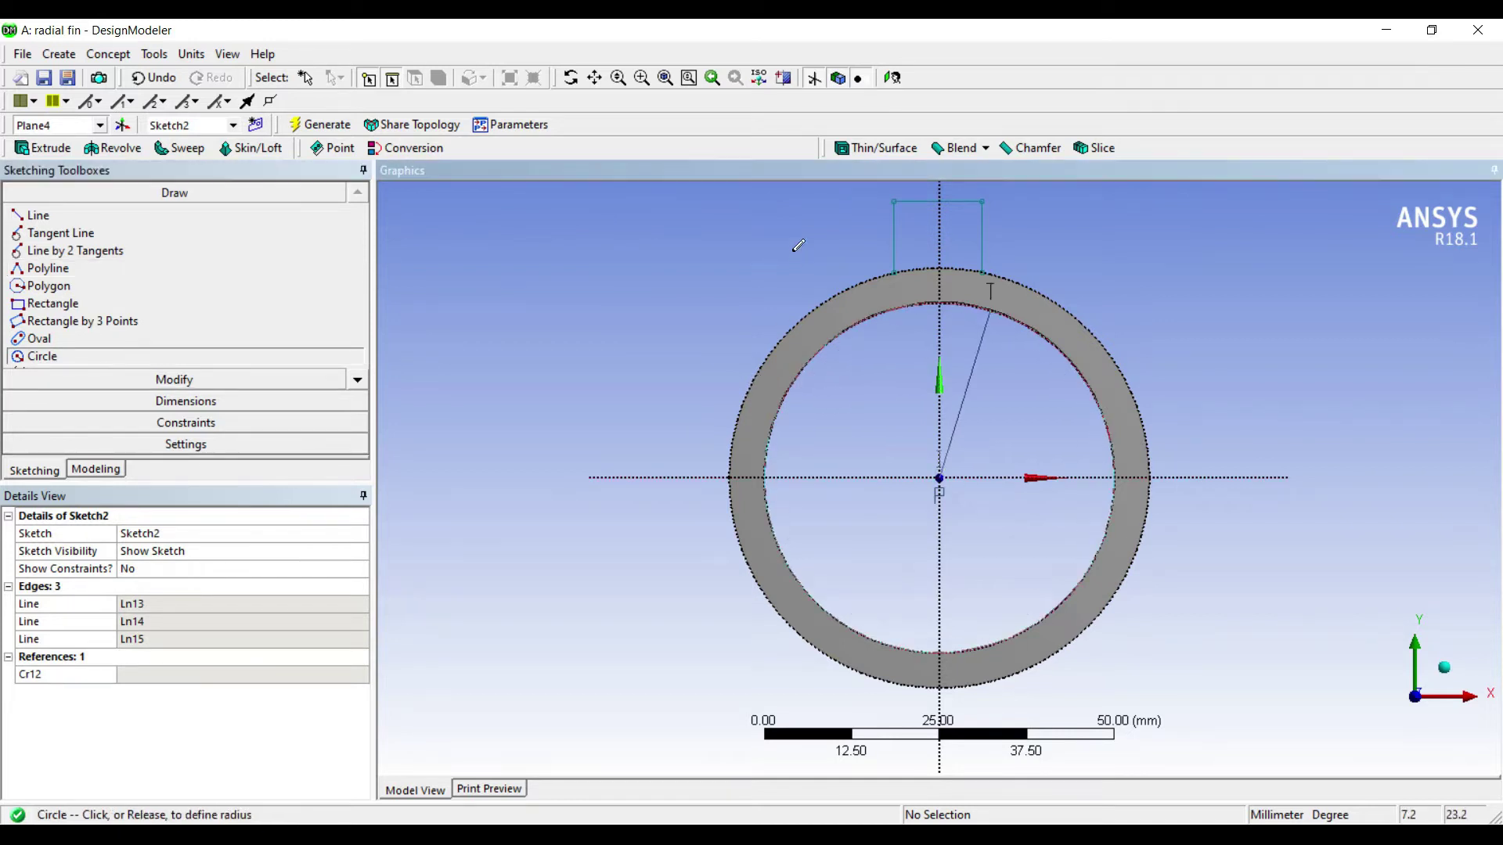
left_click(800, 217)
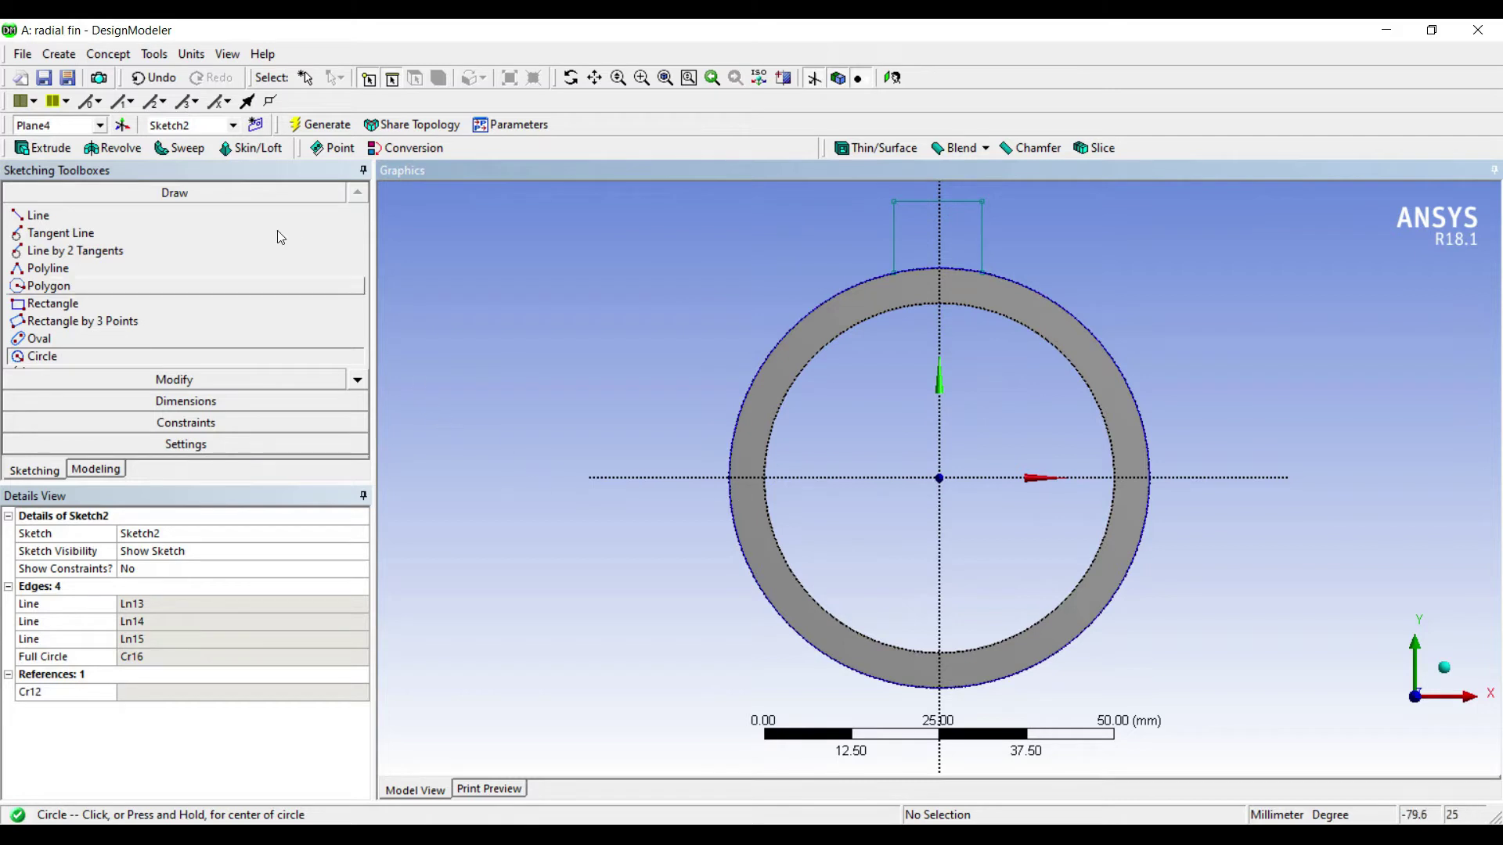
- Trim the new circle so that only the short arc between the fin profile's two side lines remains
left_click(174, 380)
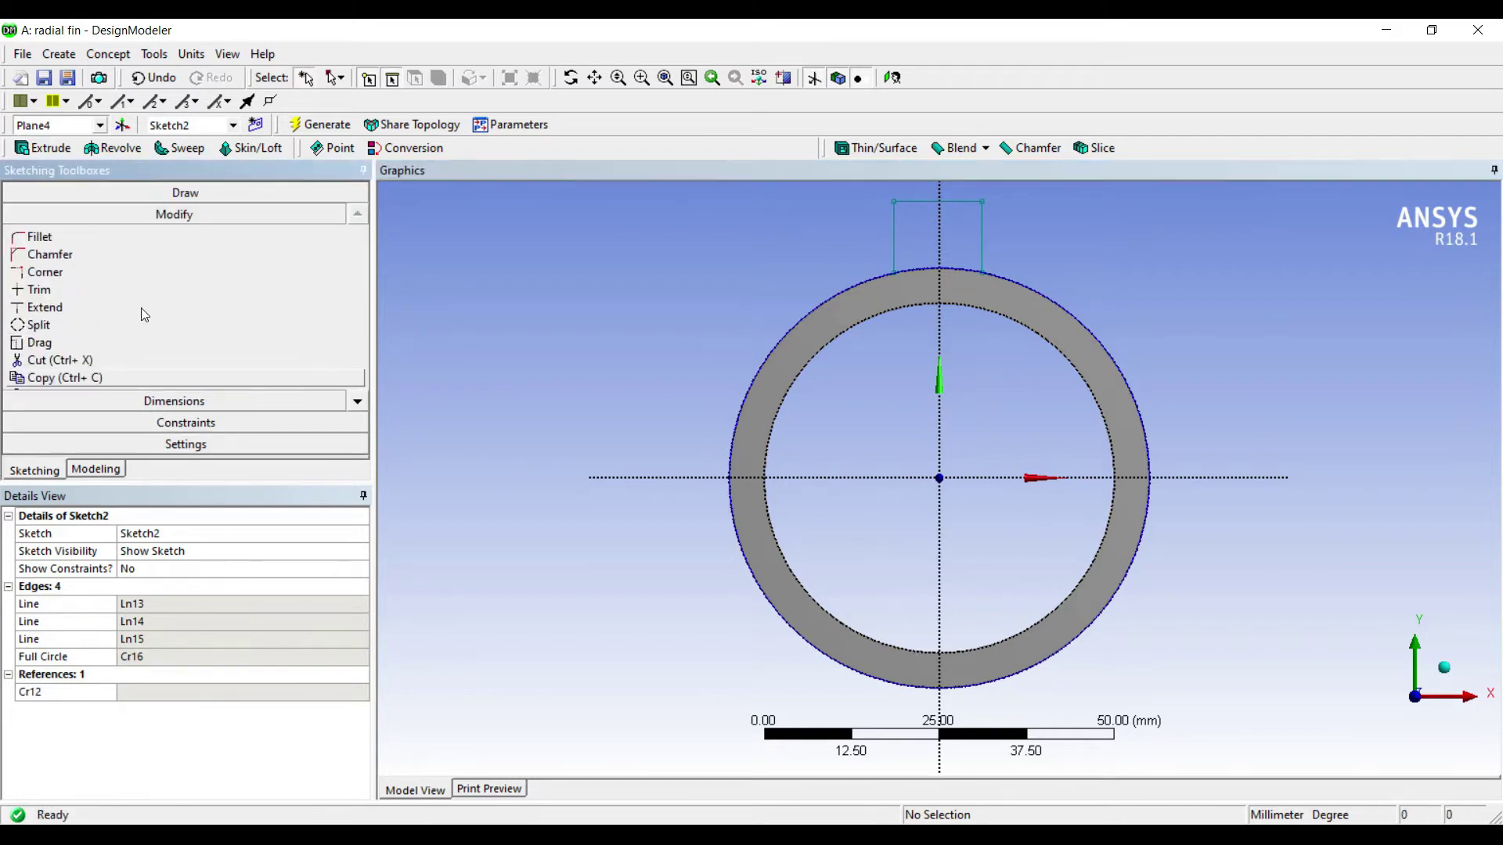
left_click(39, 289)
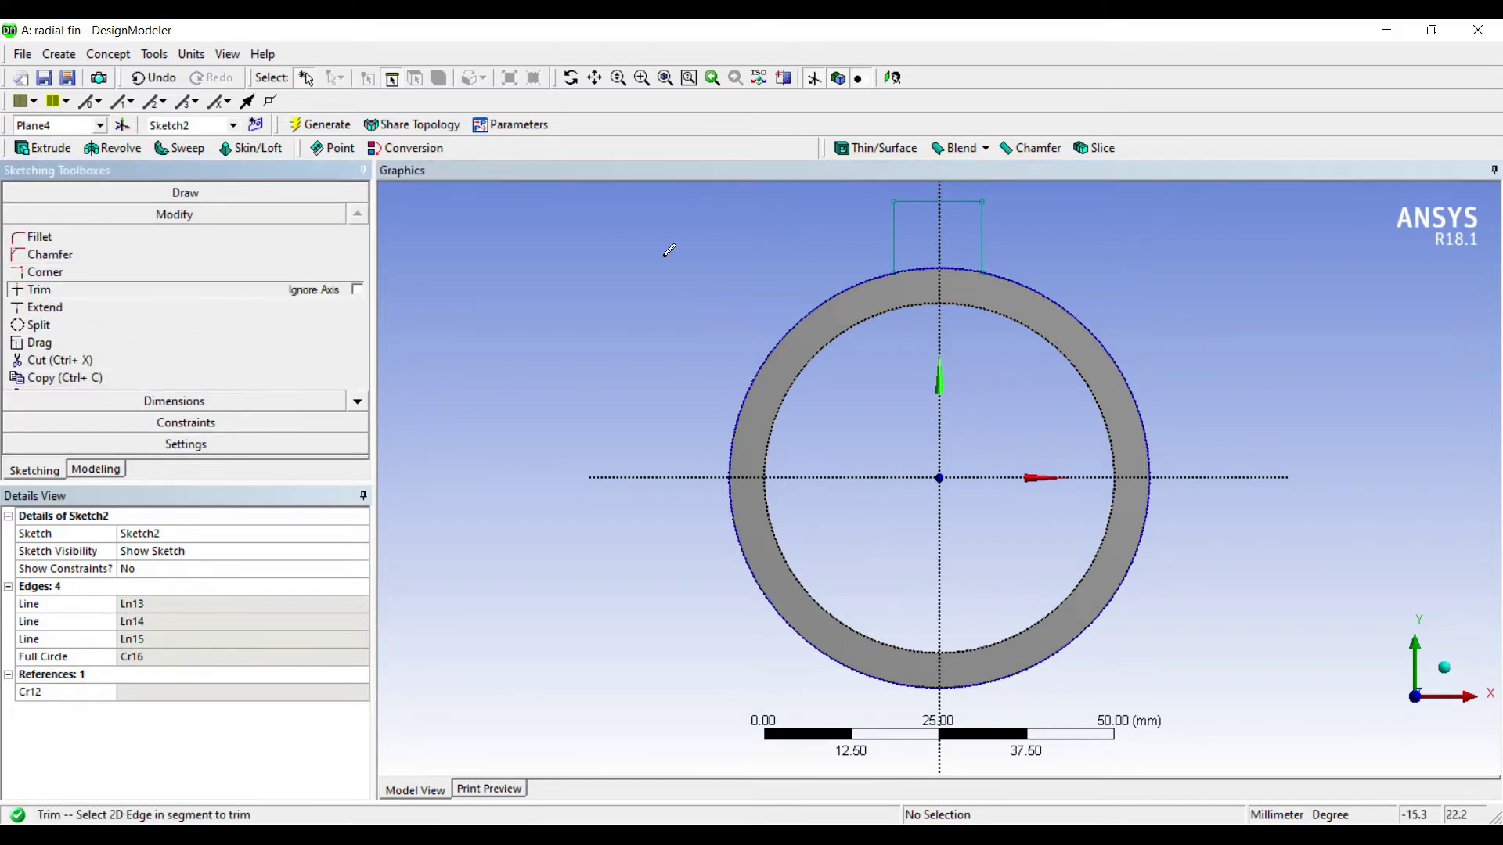
left_click(822, 306)
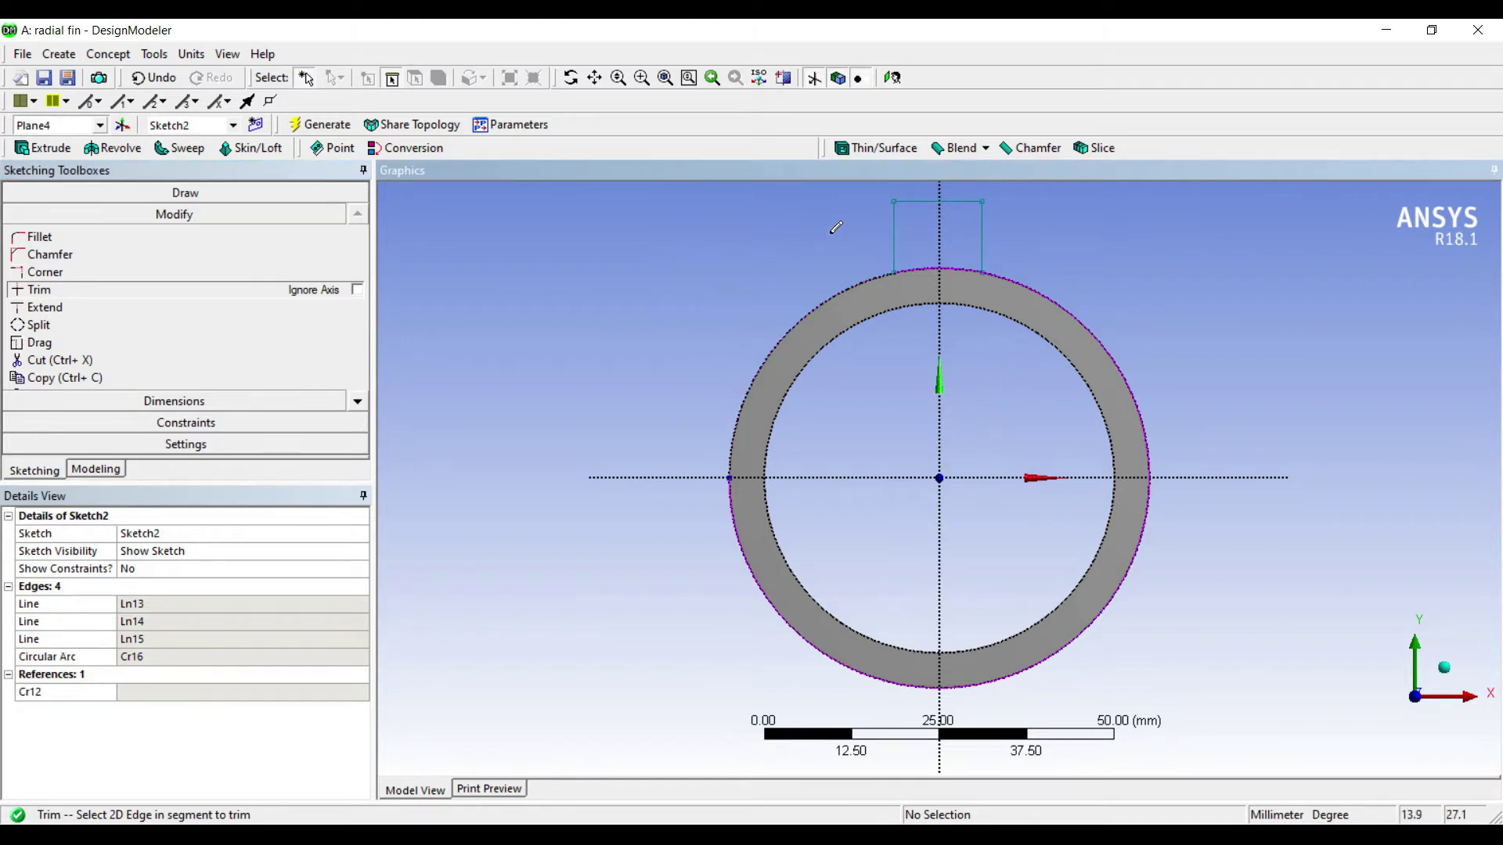
left_click(1035, 294)
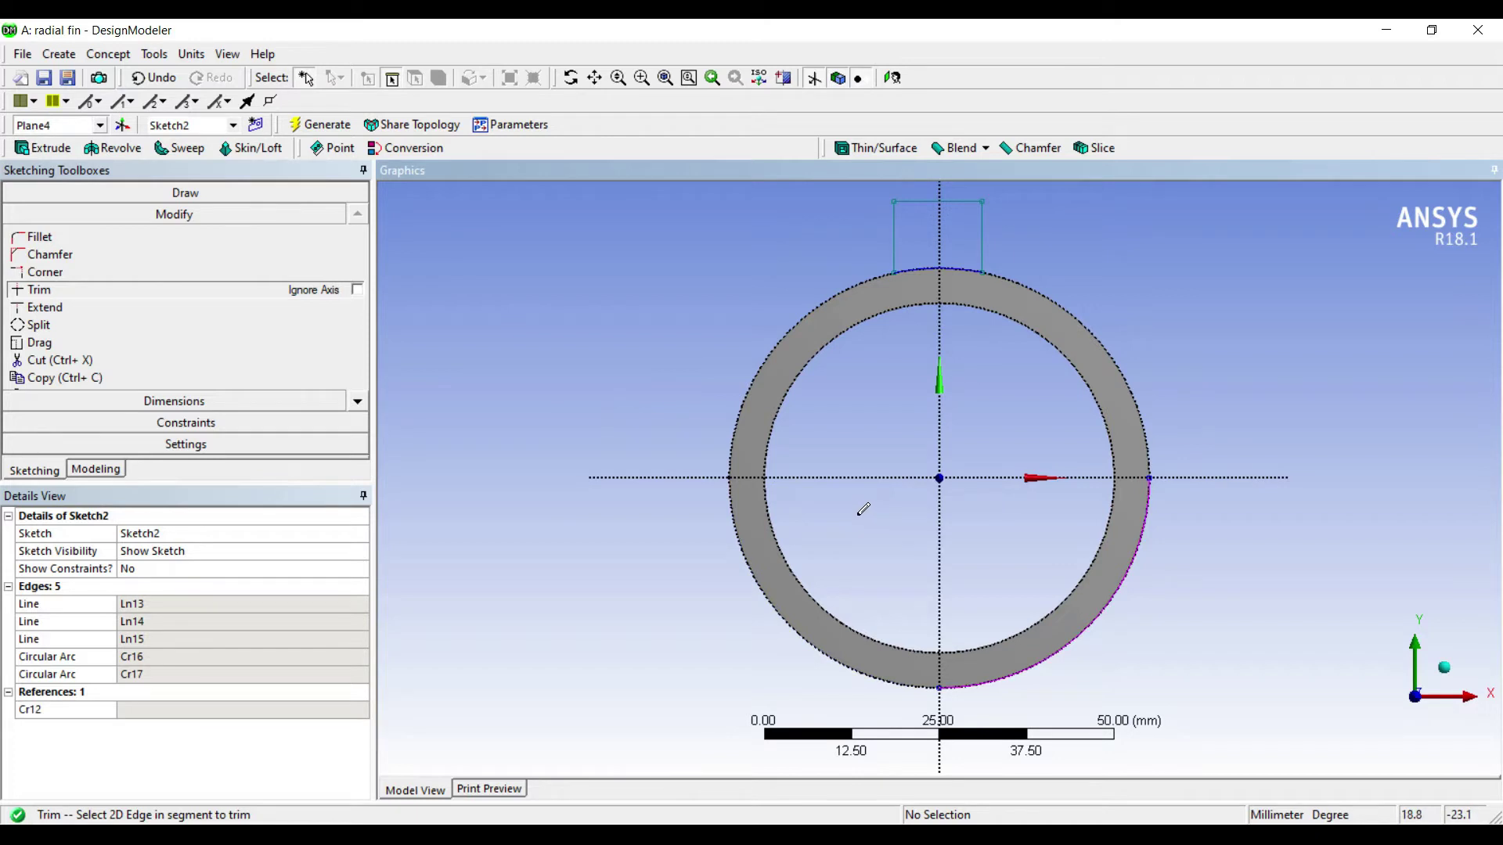
left_click(1071, 640)
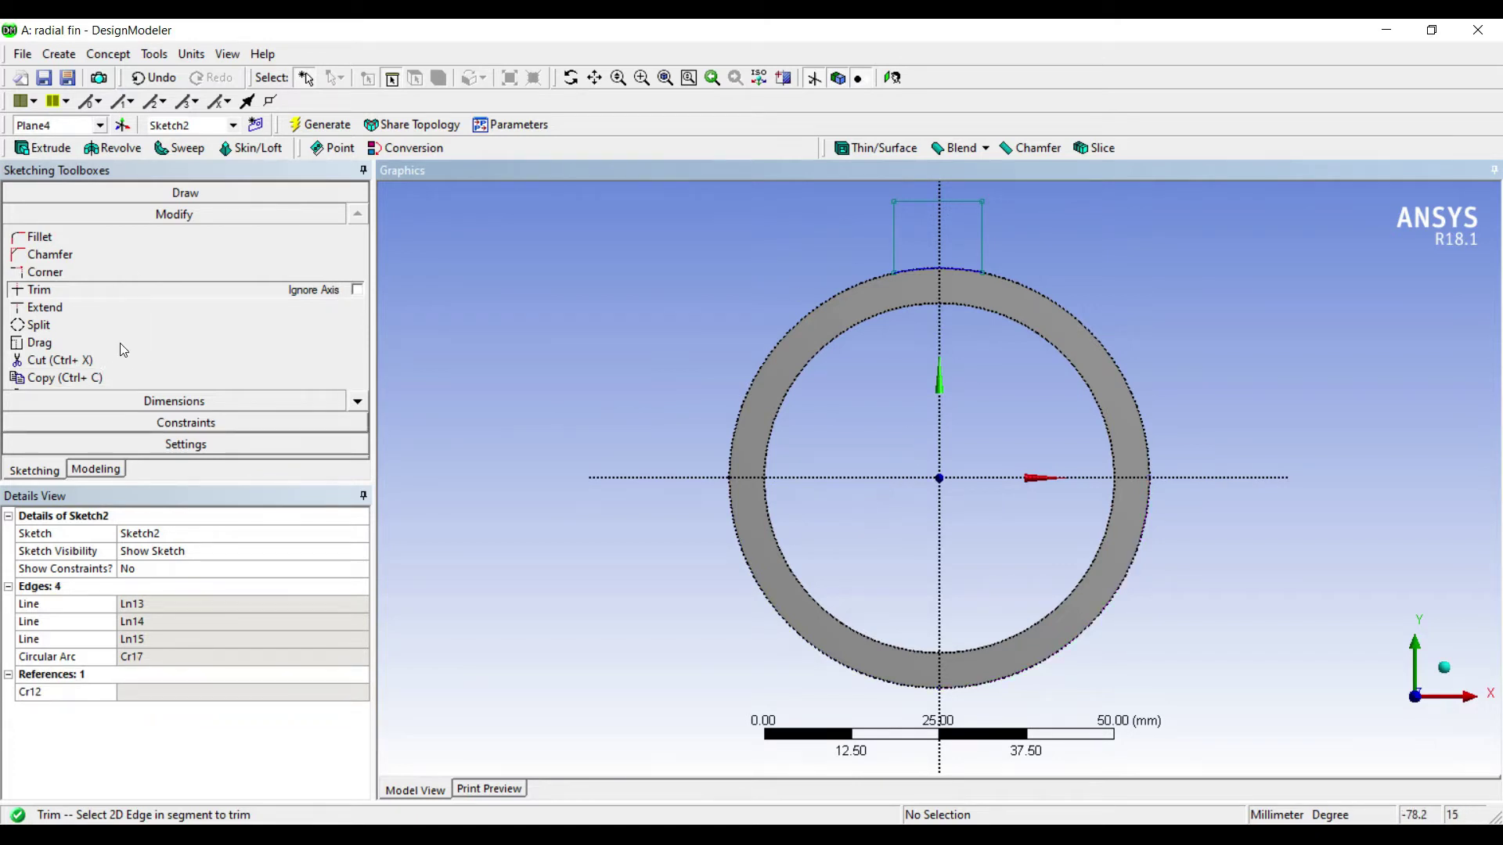
- Constrain the fin profile's side lines as vertical and its outer line as horizontal
left_click(137, 422)
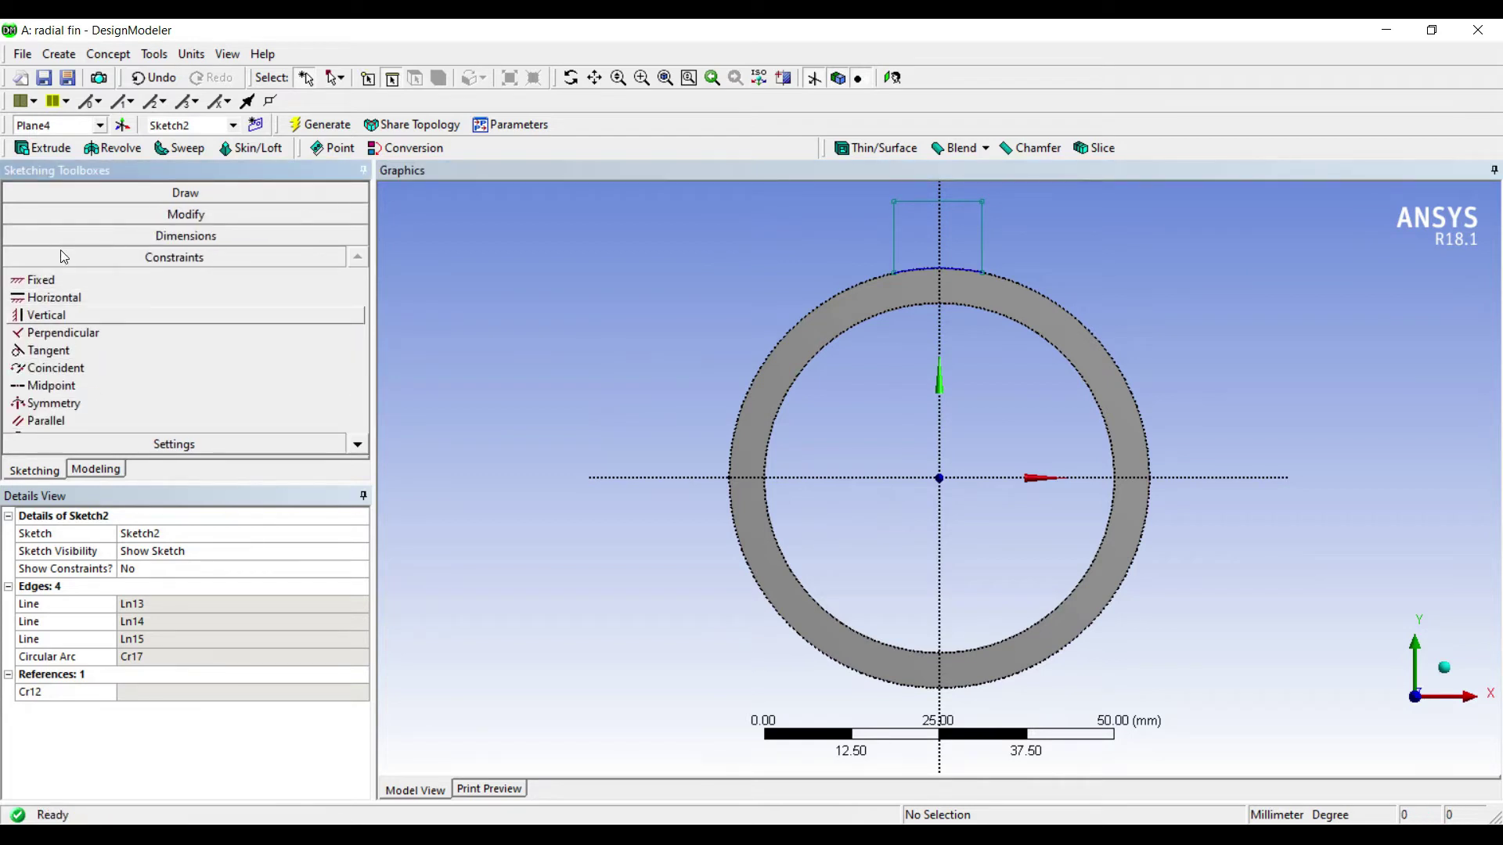
left_click(46, 315)
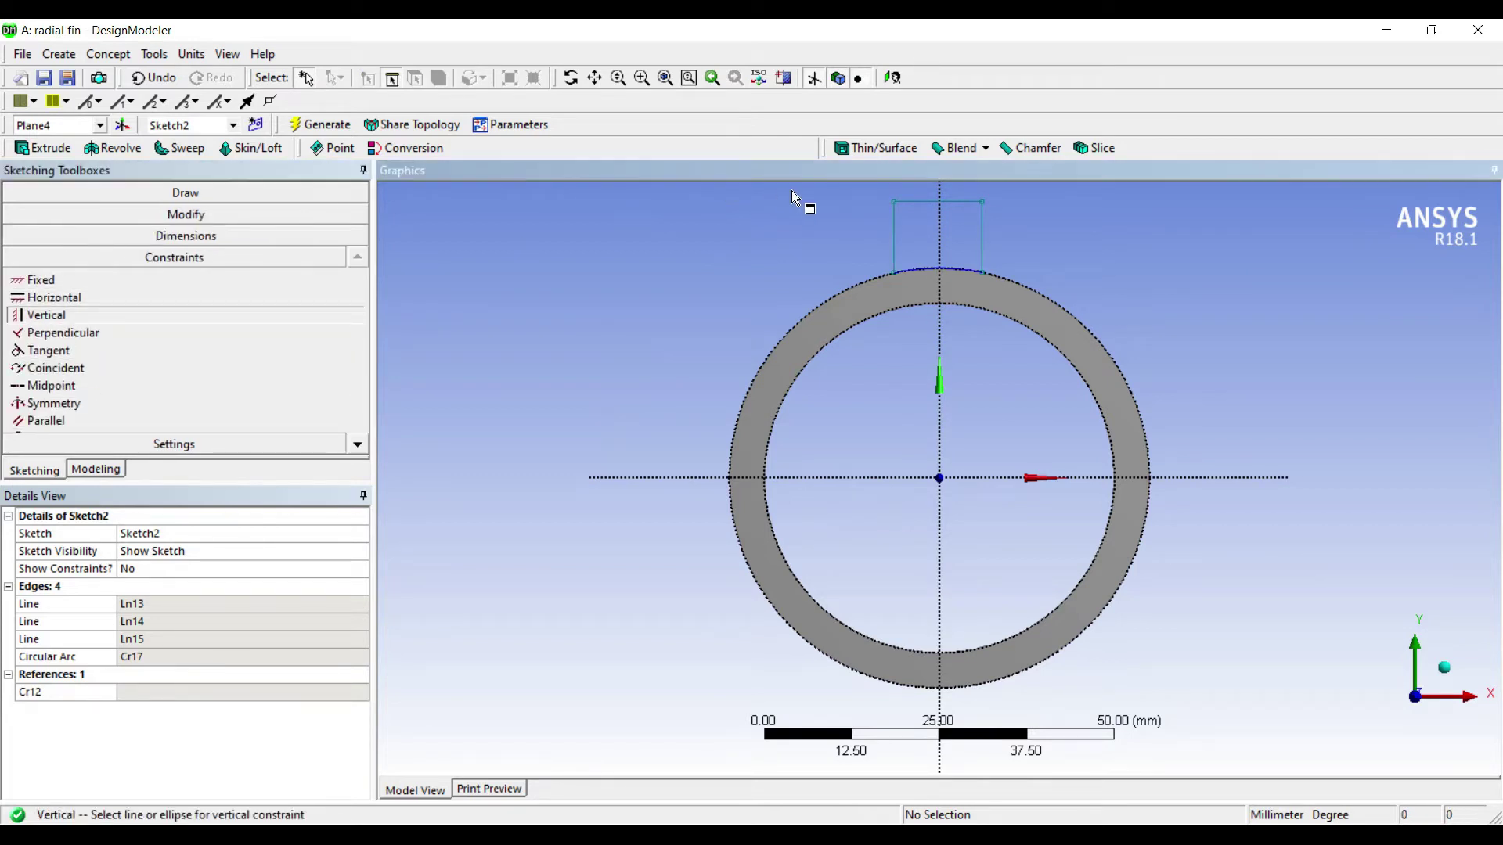
left_click(54, 297)
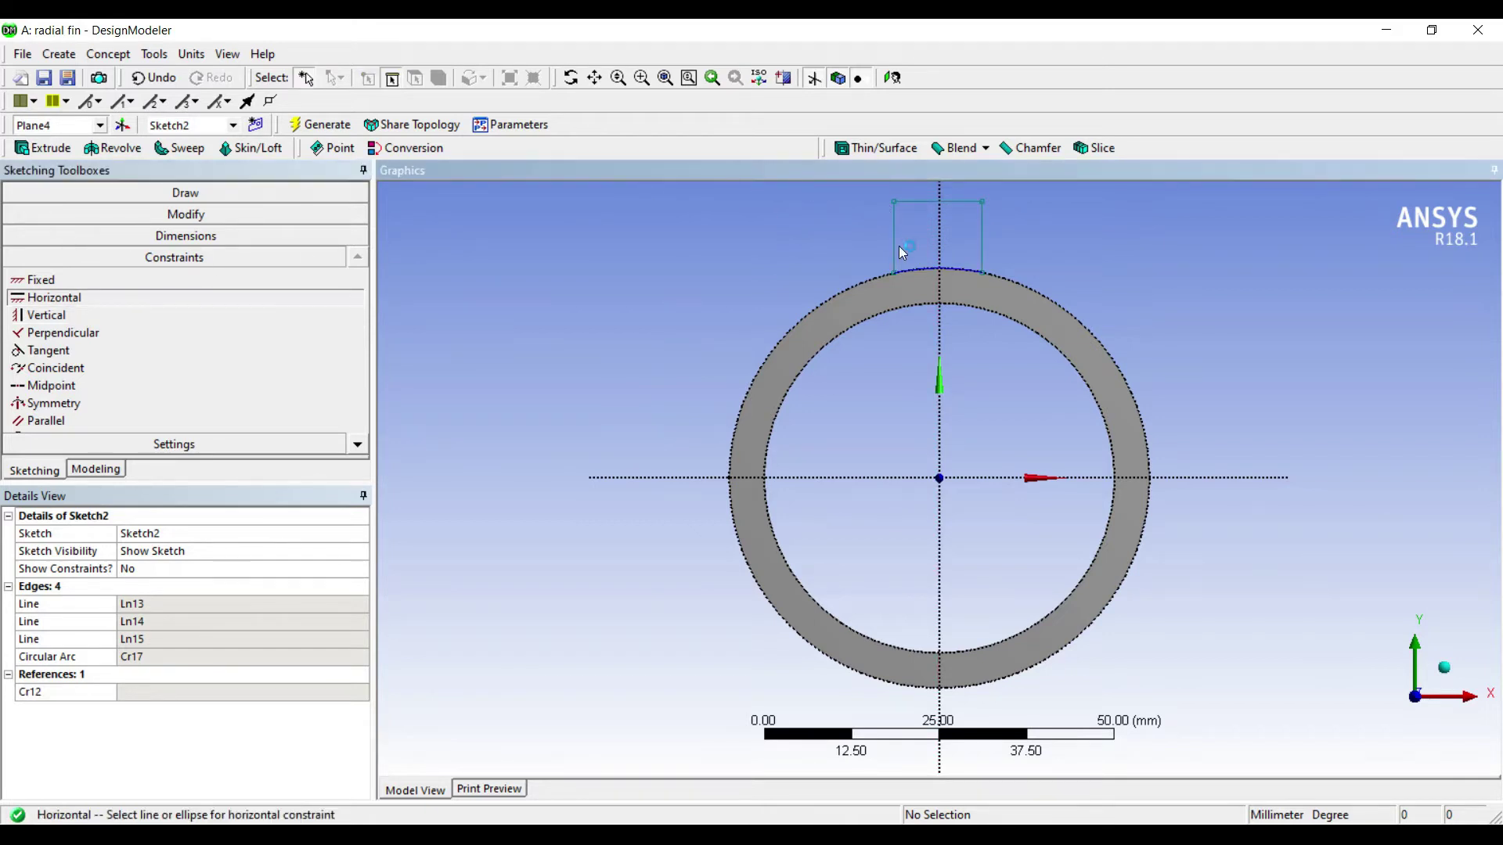
- Dimension the fin profile's width and the height of each of its two side lines
left_click(130, 235)
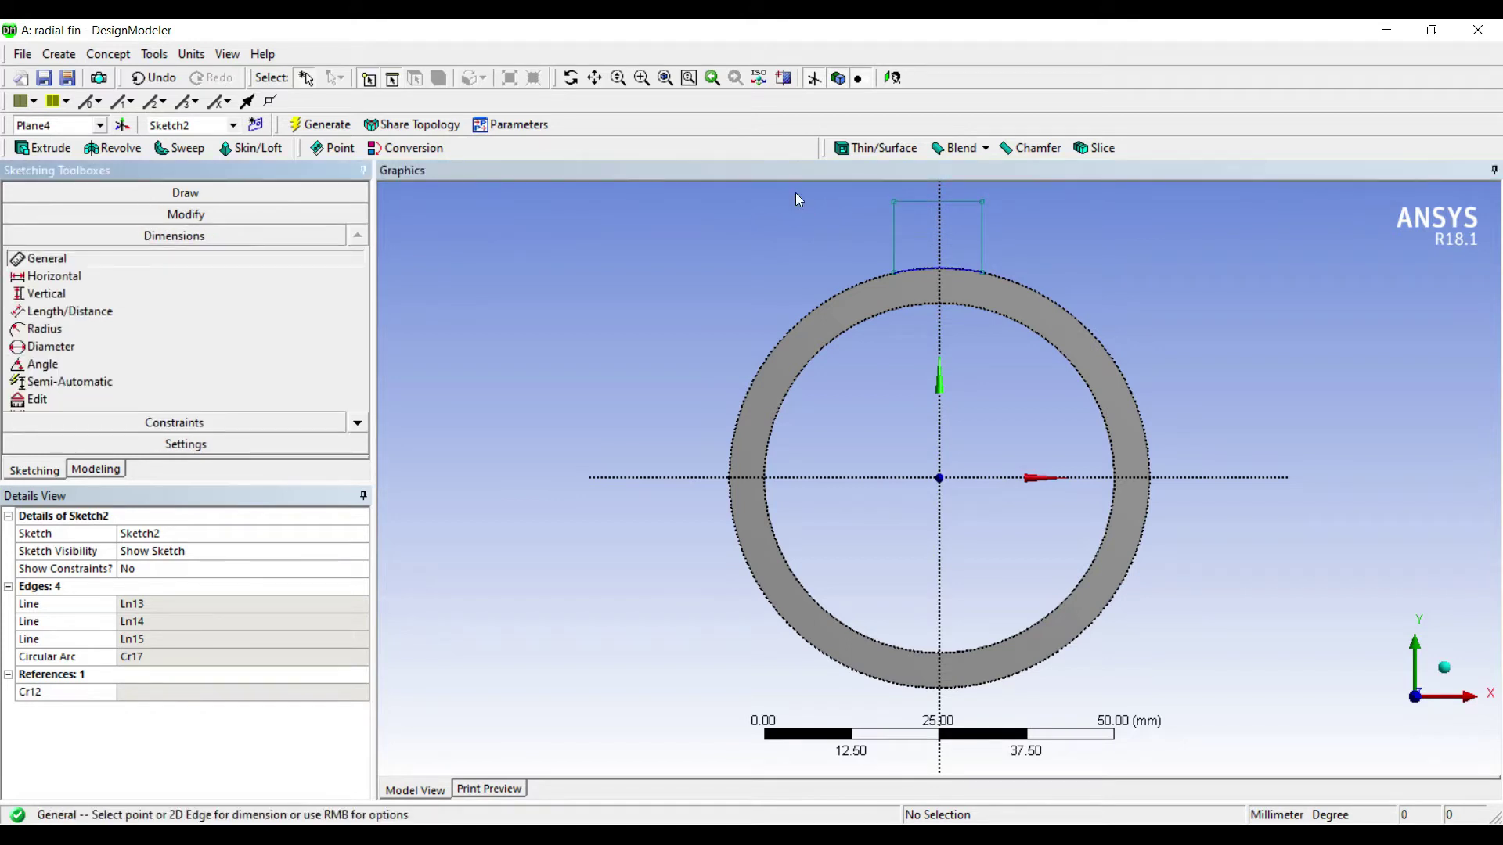
scroll(838, 198, "down", 1)
key("ctrl+z")
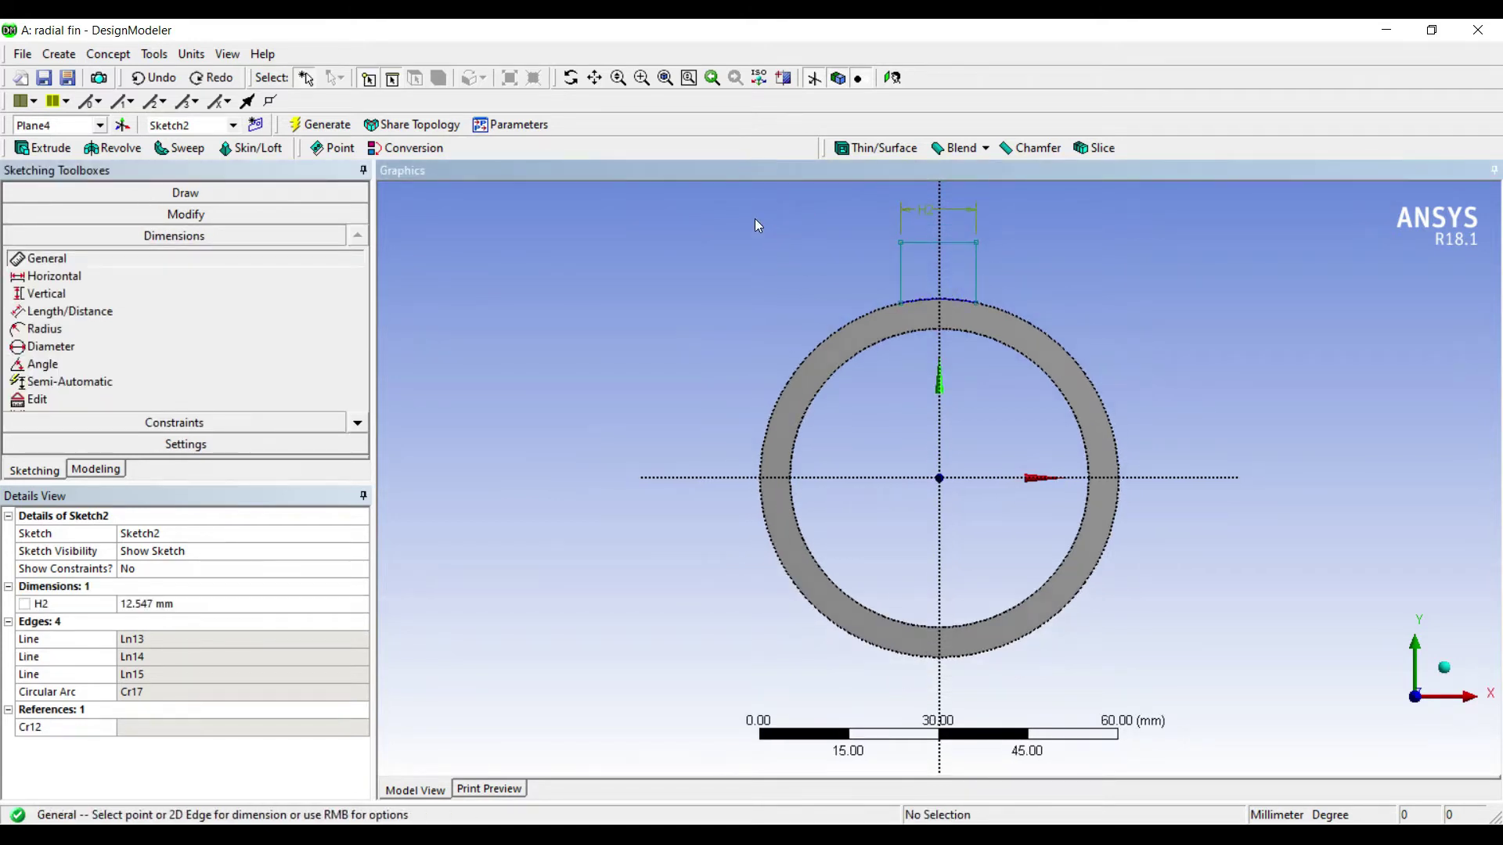
left_click(720, 217)
left_click(654, 216)
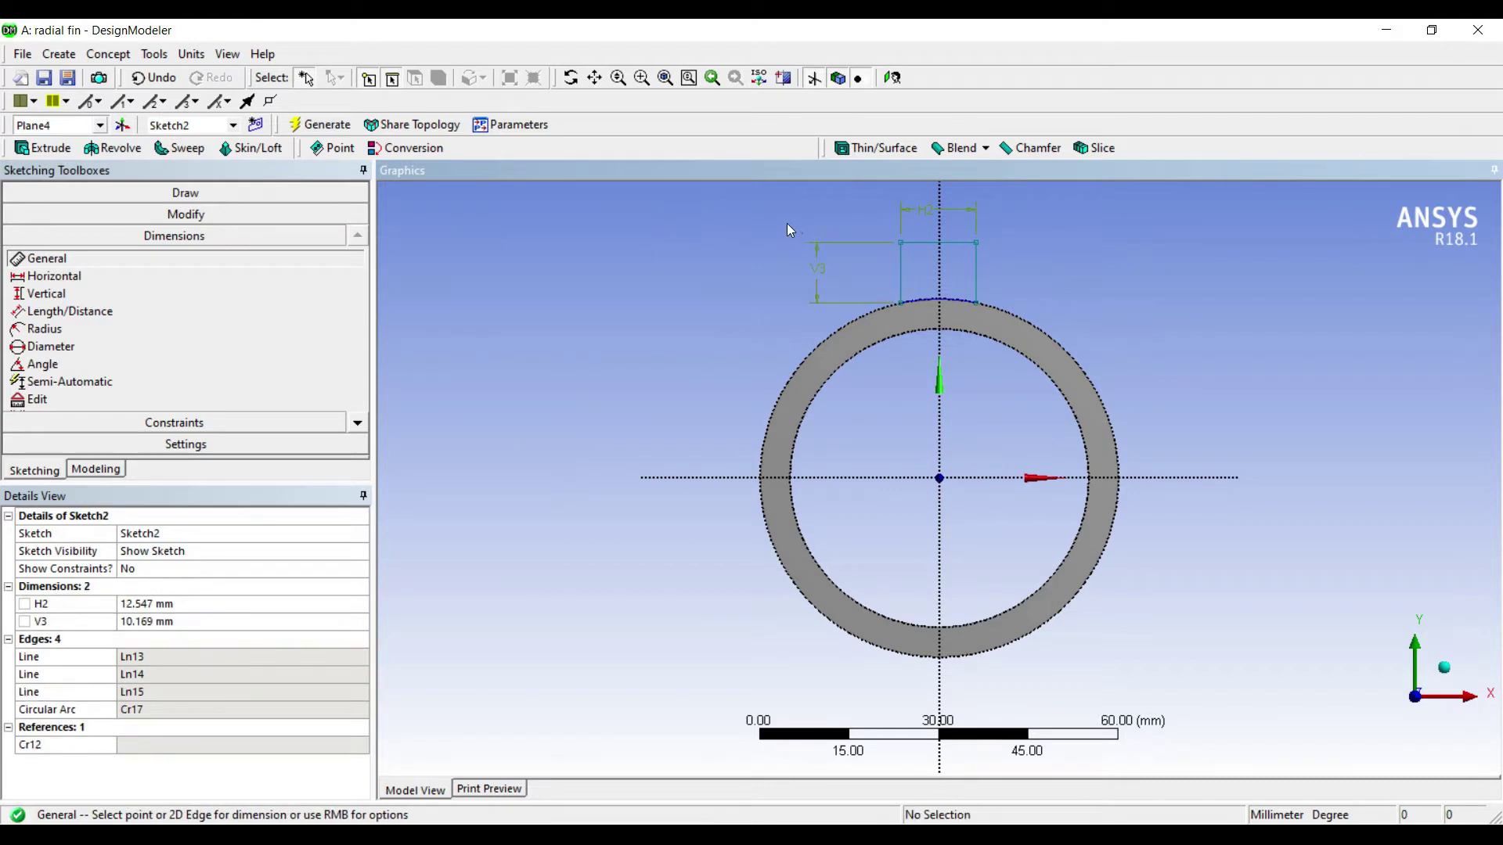
left_click(976, 270)
left_click(1127, 270)
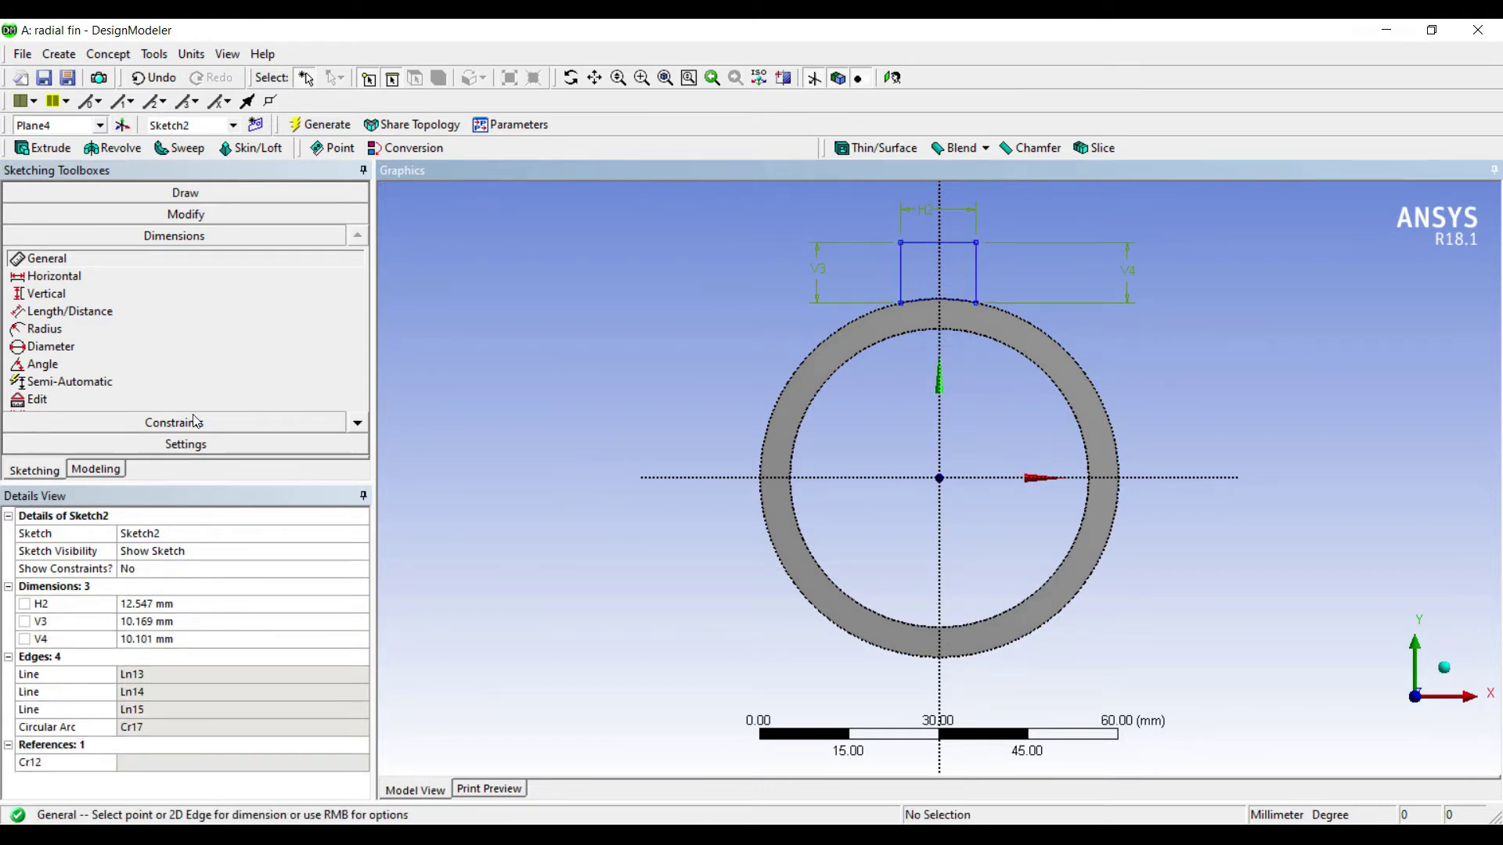
- Set the fin profile's side heights V3 and V4 and its width H2 to 10 mm
left_click(157, 621)
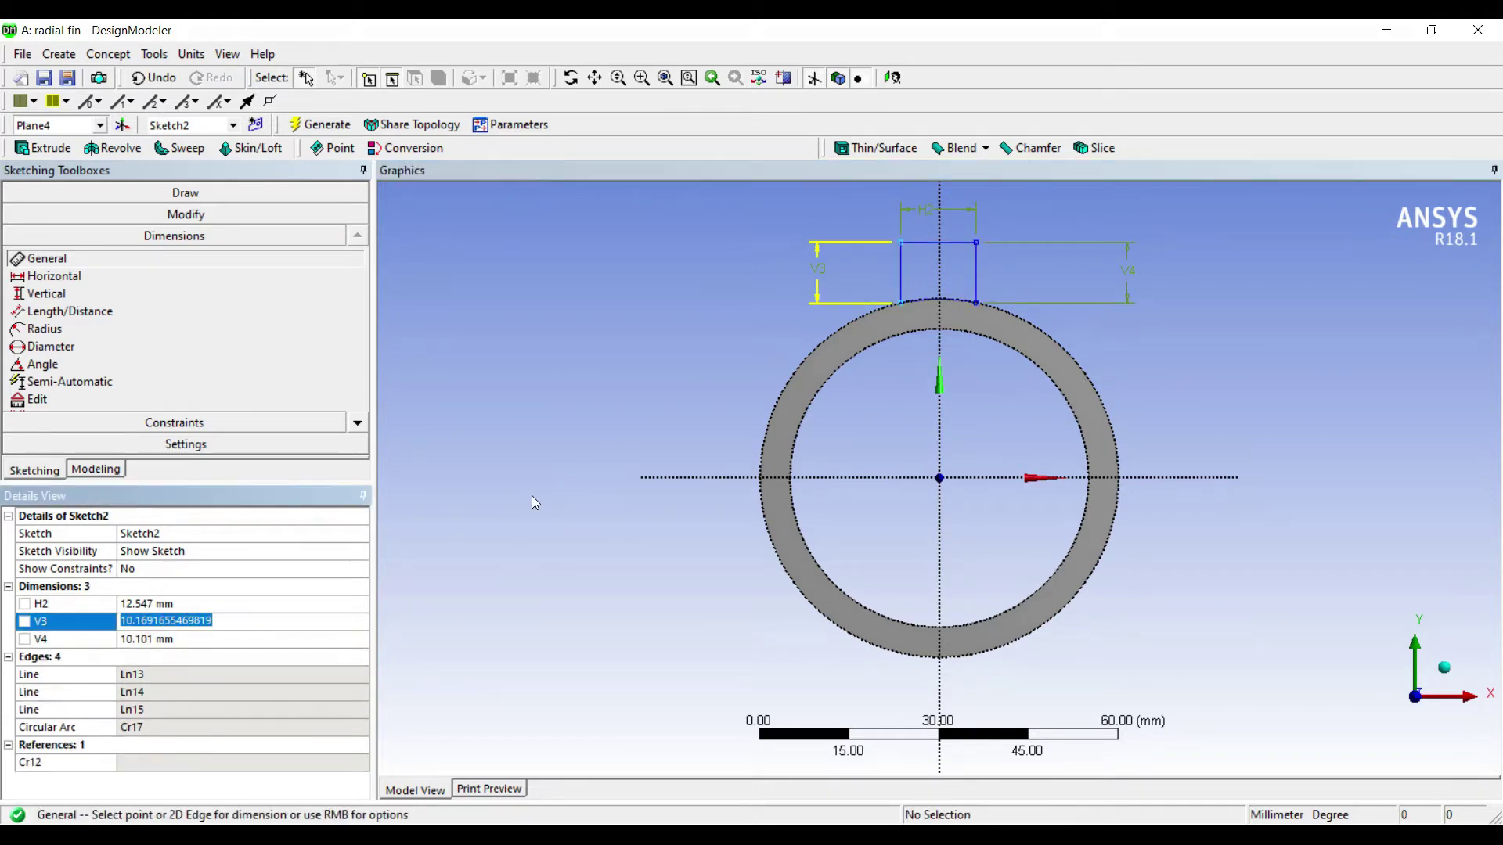
type("1")
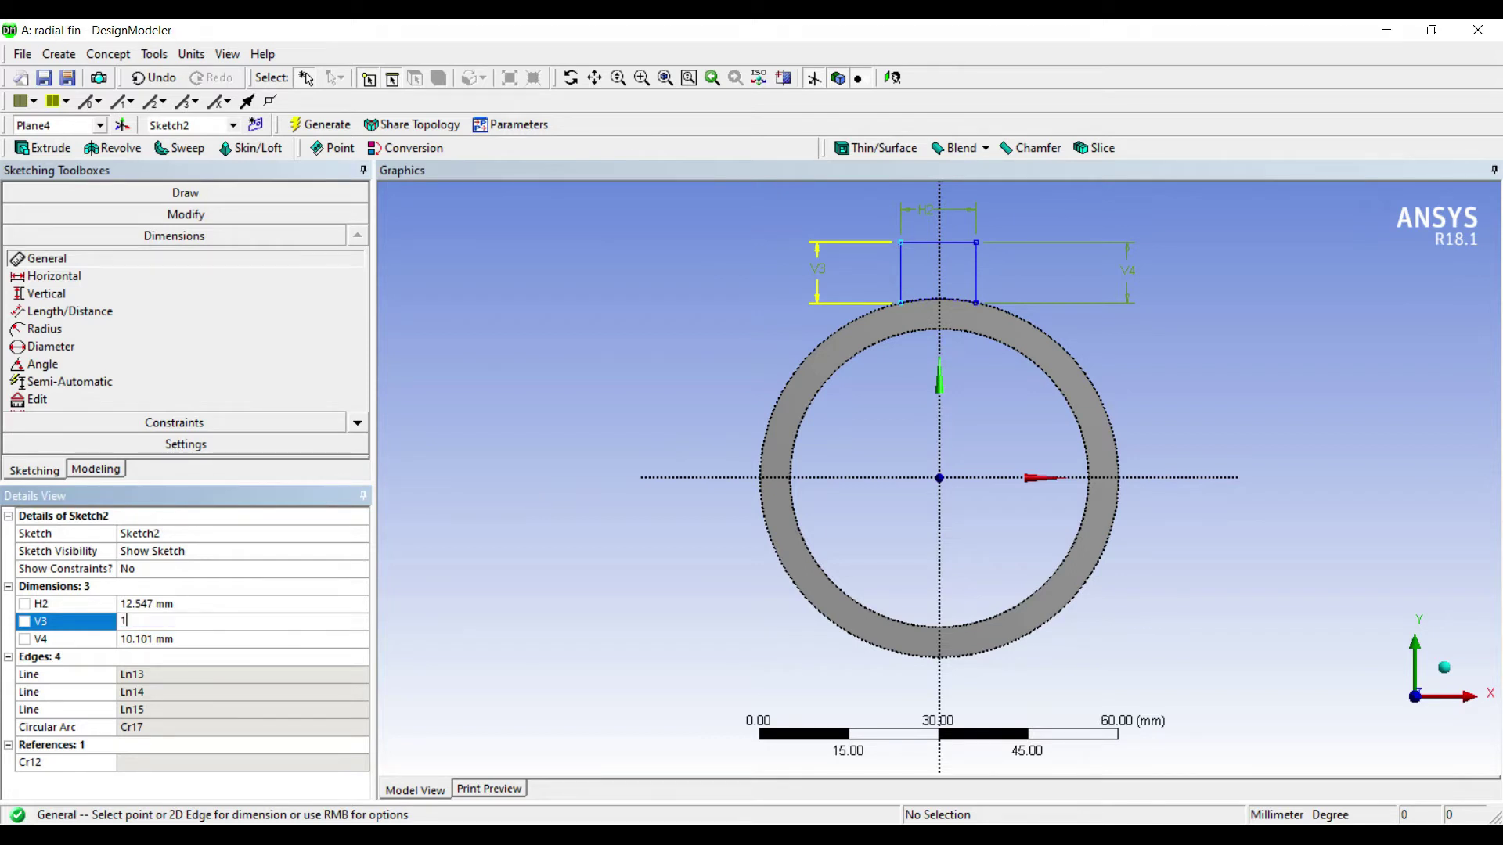
type("0")
key("Return")
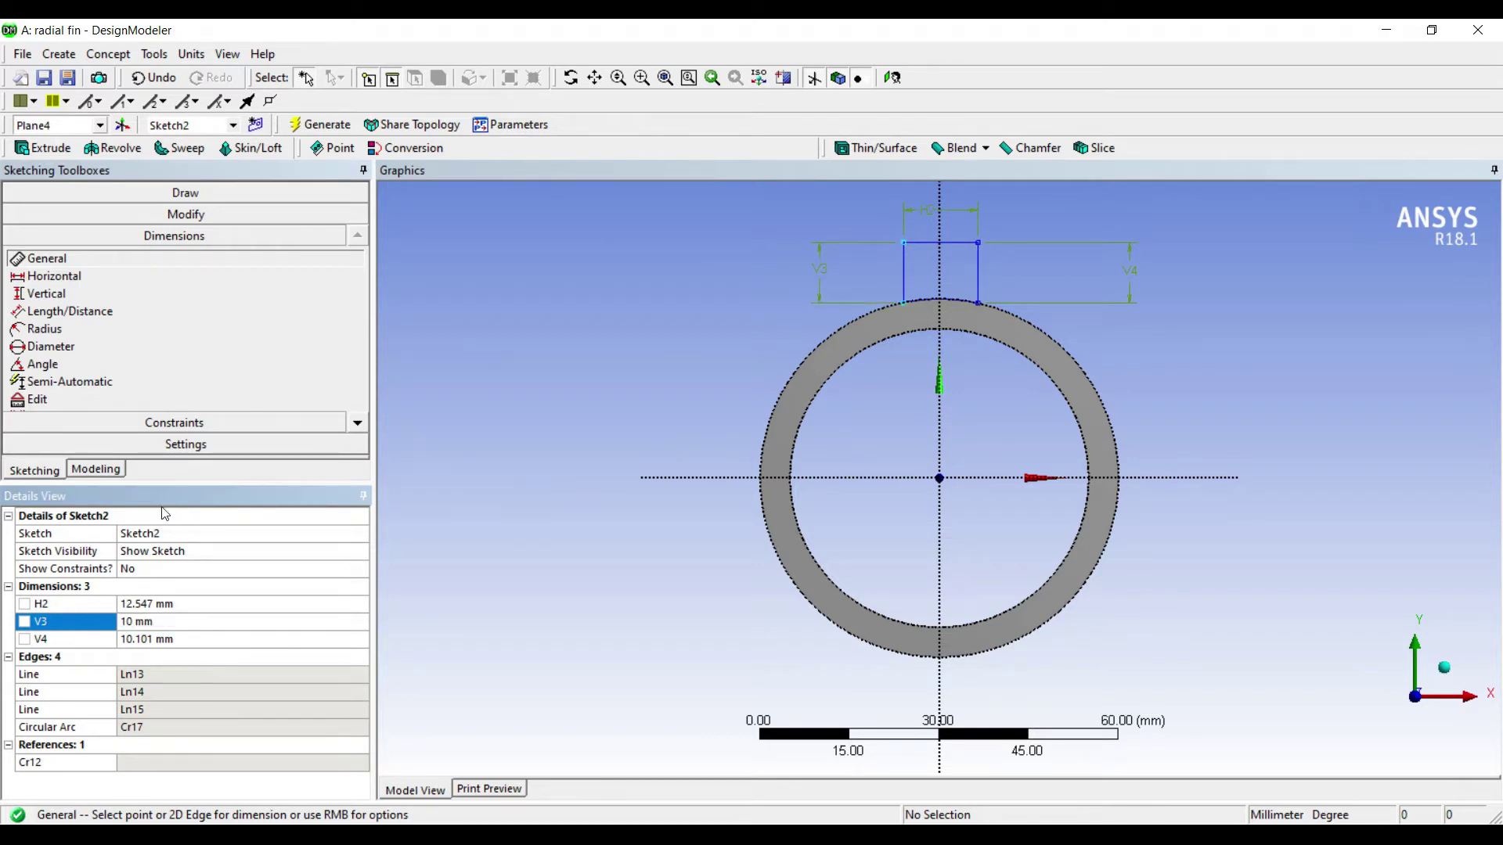
left_click(185, 639)
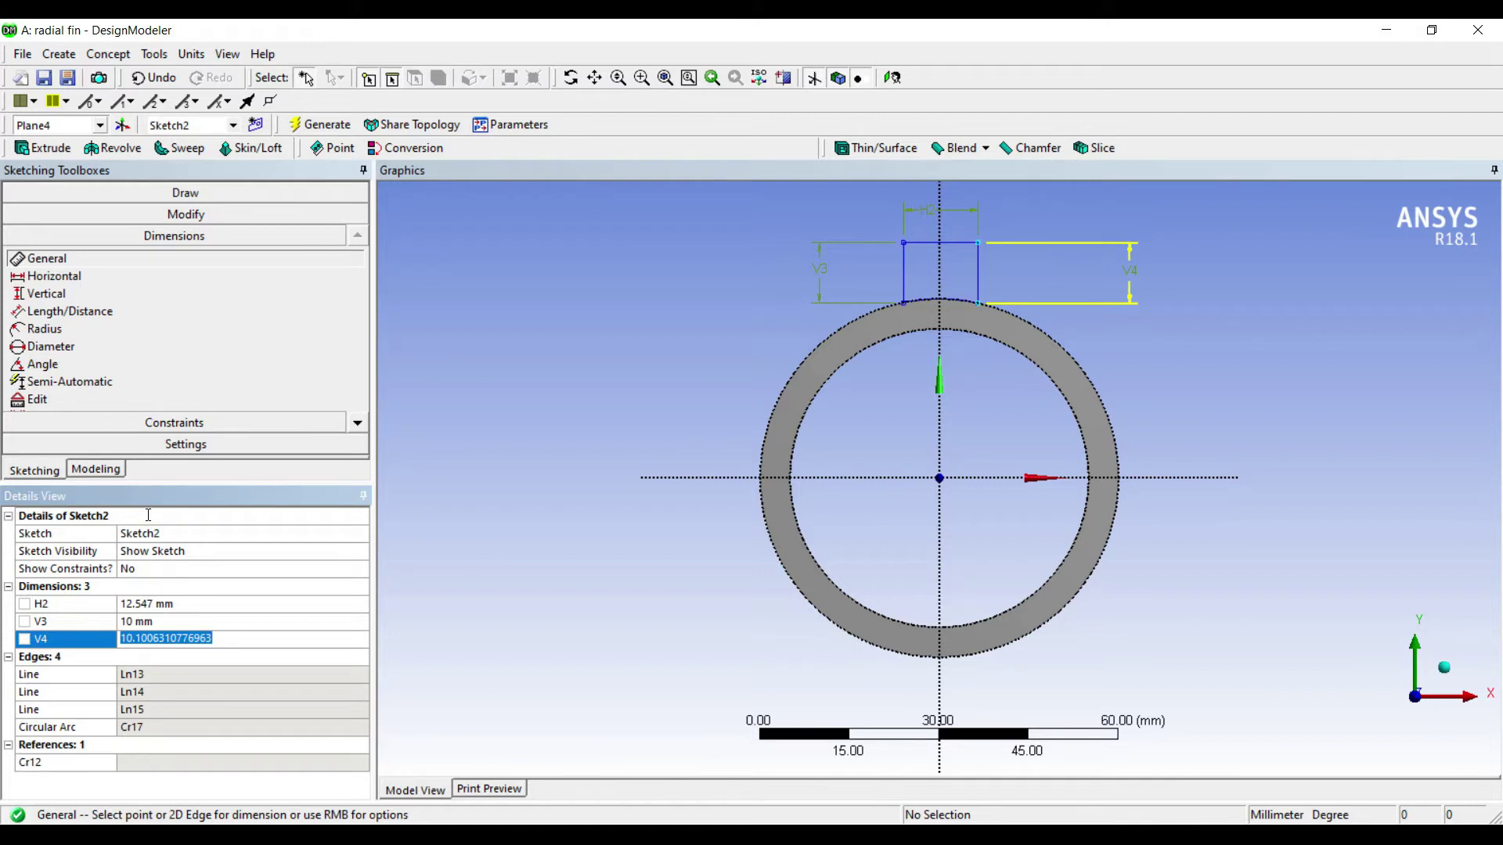
type("10")
key("Return")
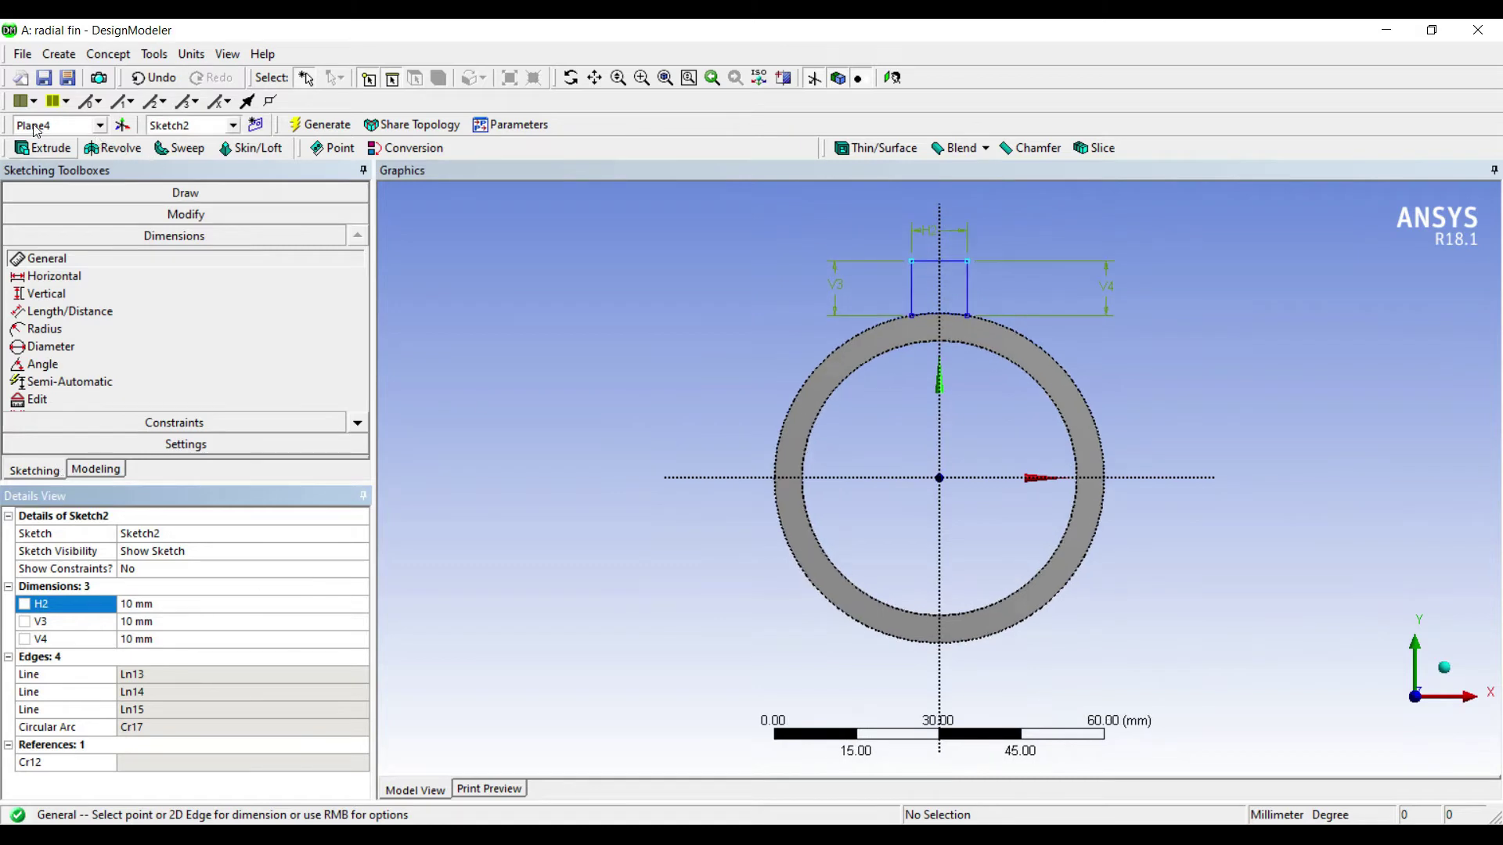
- Extrude the fin sketch 80 mm as added material in the reversed direction along the tube and generate it
left_click(43, 148)
middle_click_drag(775, 312, 679, 337)
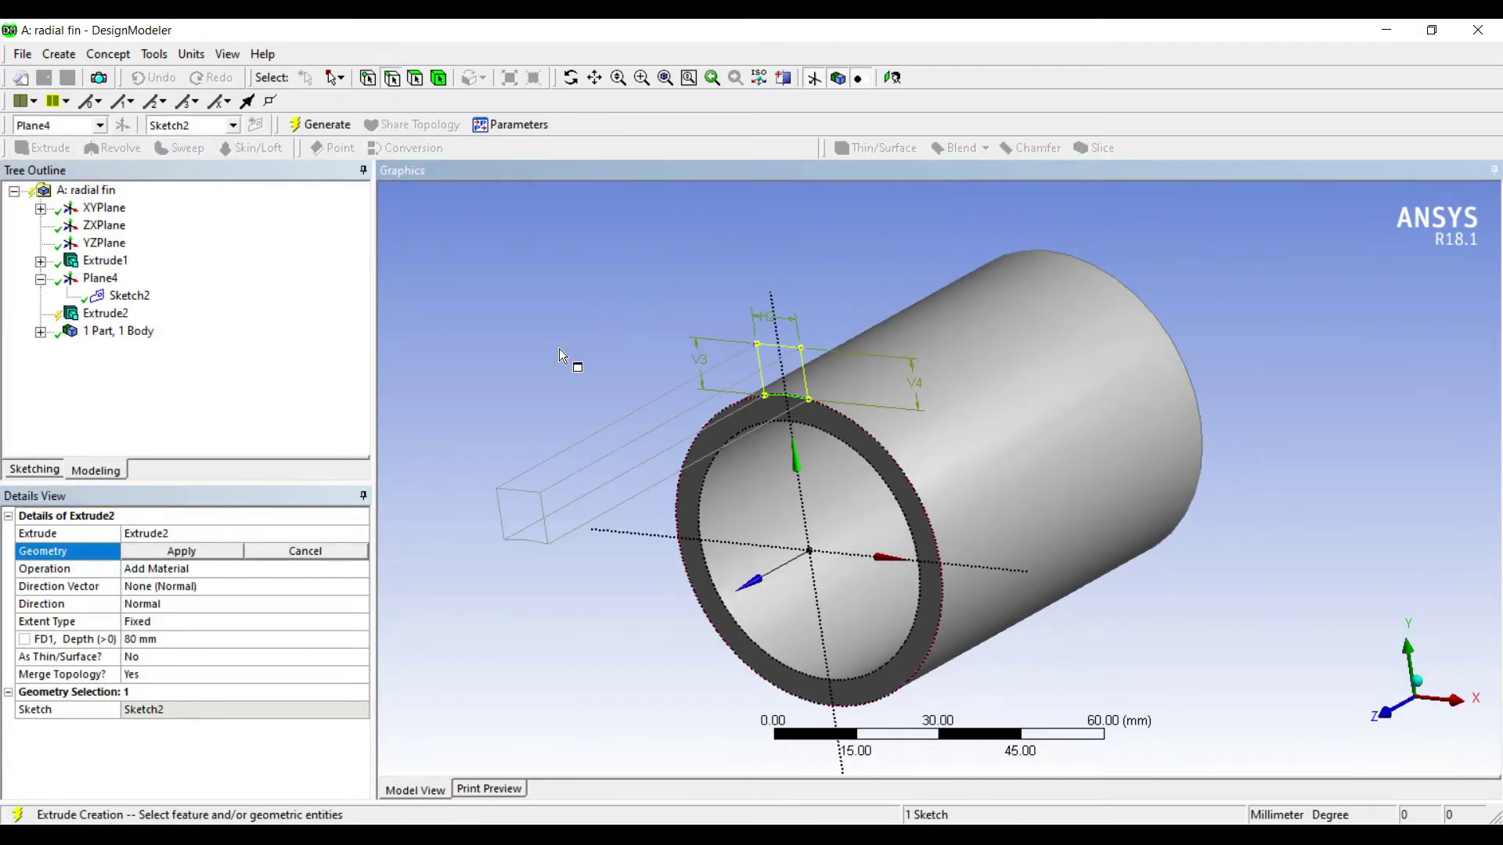
left_click(177, 551)
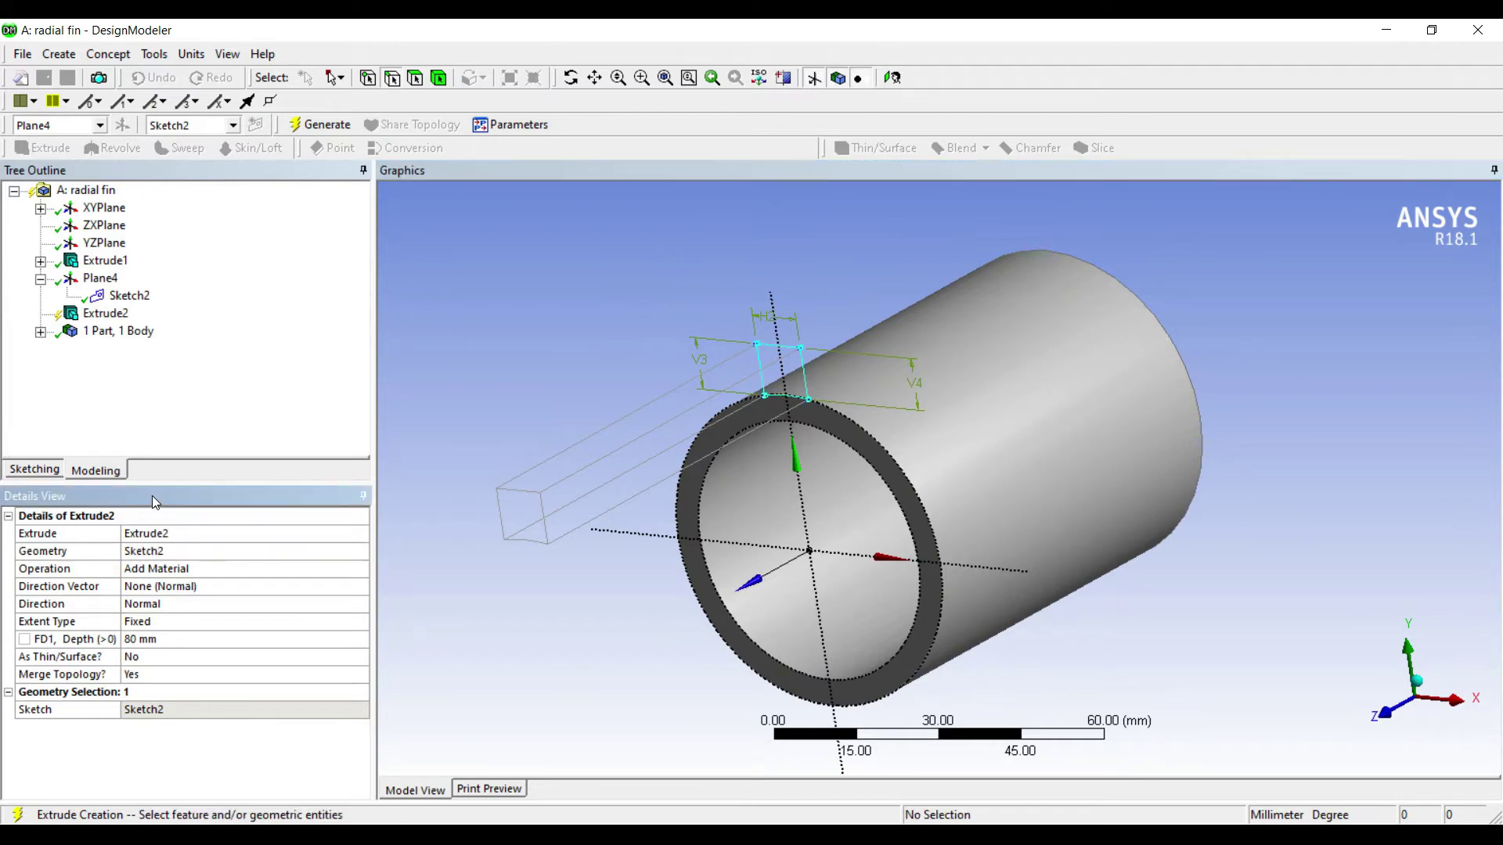
left_click(163, 604)
left_click(360, 605)
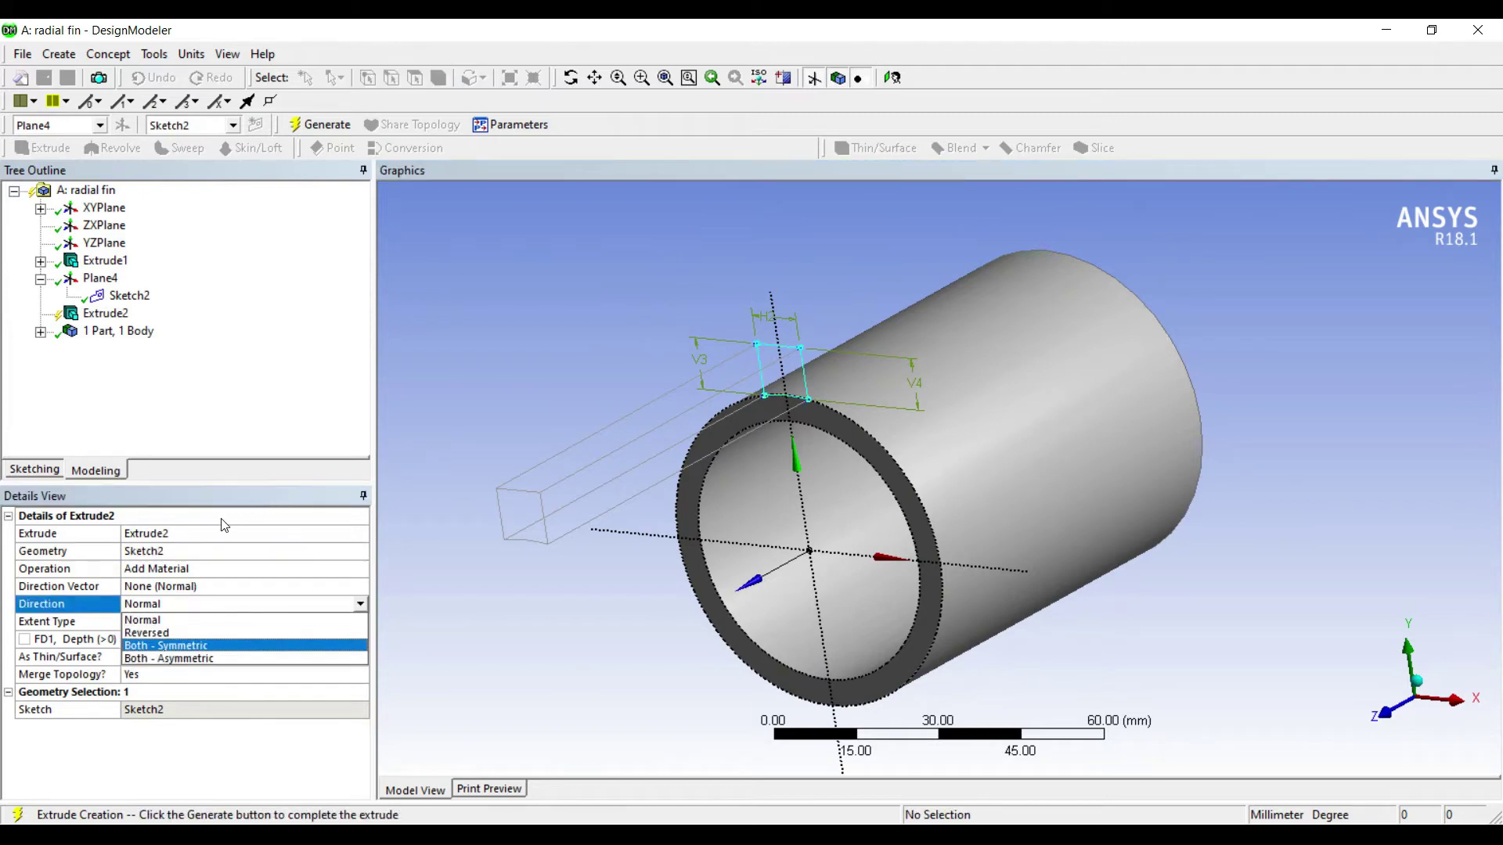
left_click(279, 633)
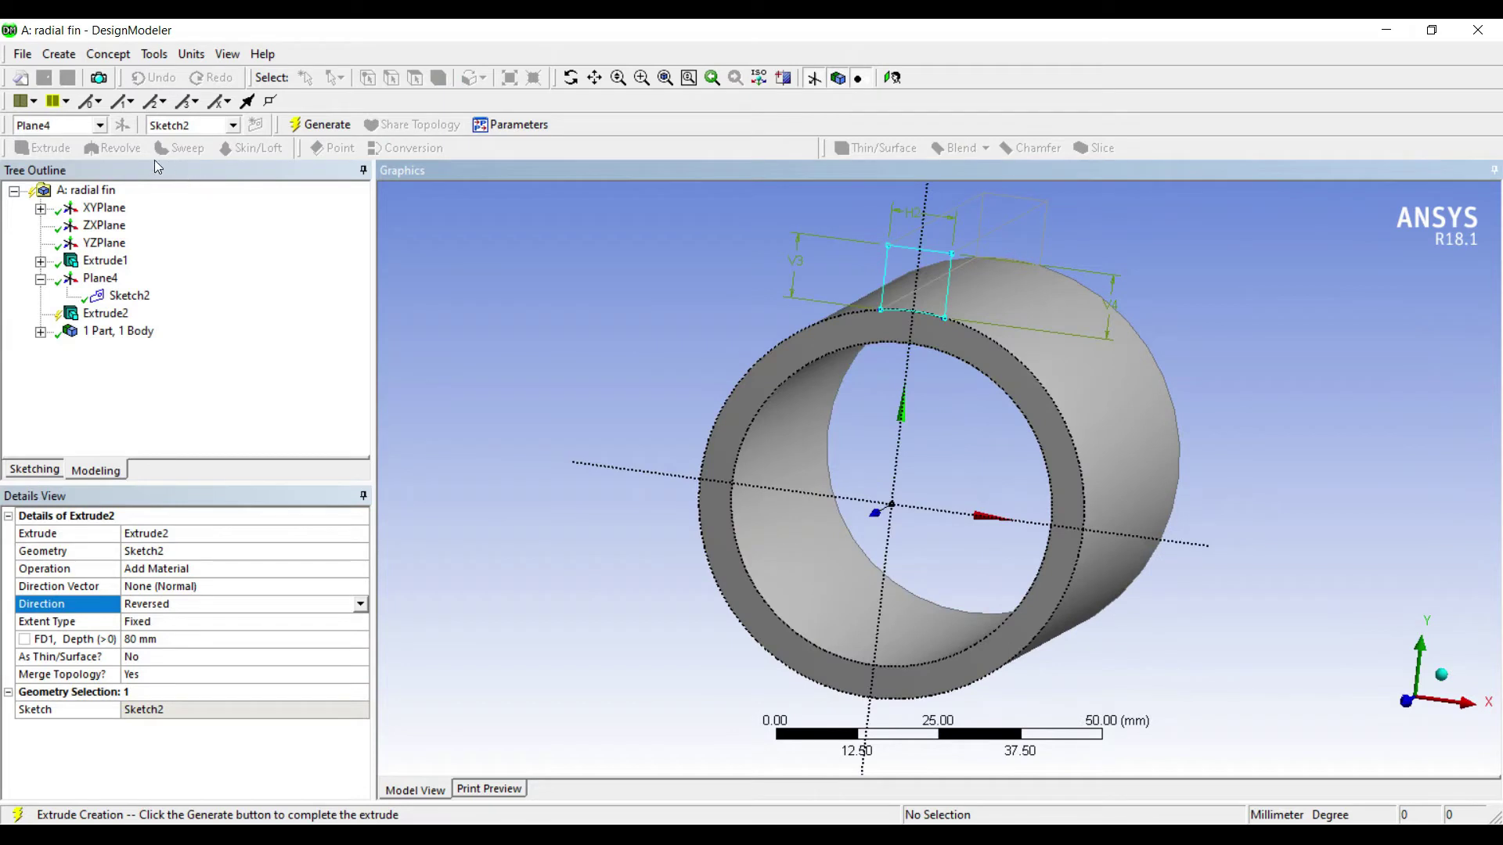
left_click(320, 125)
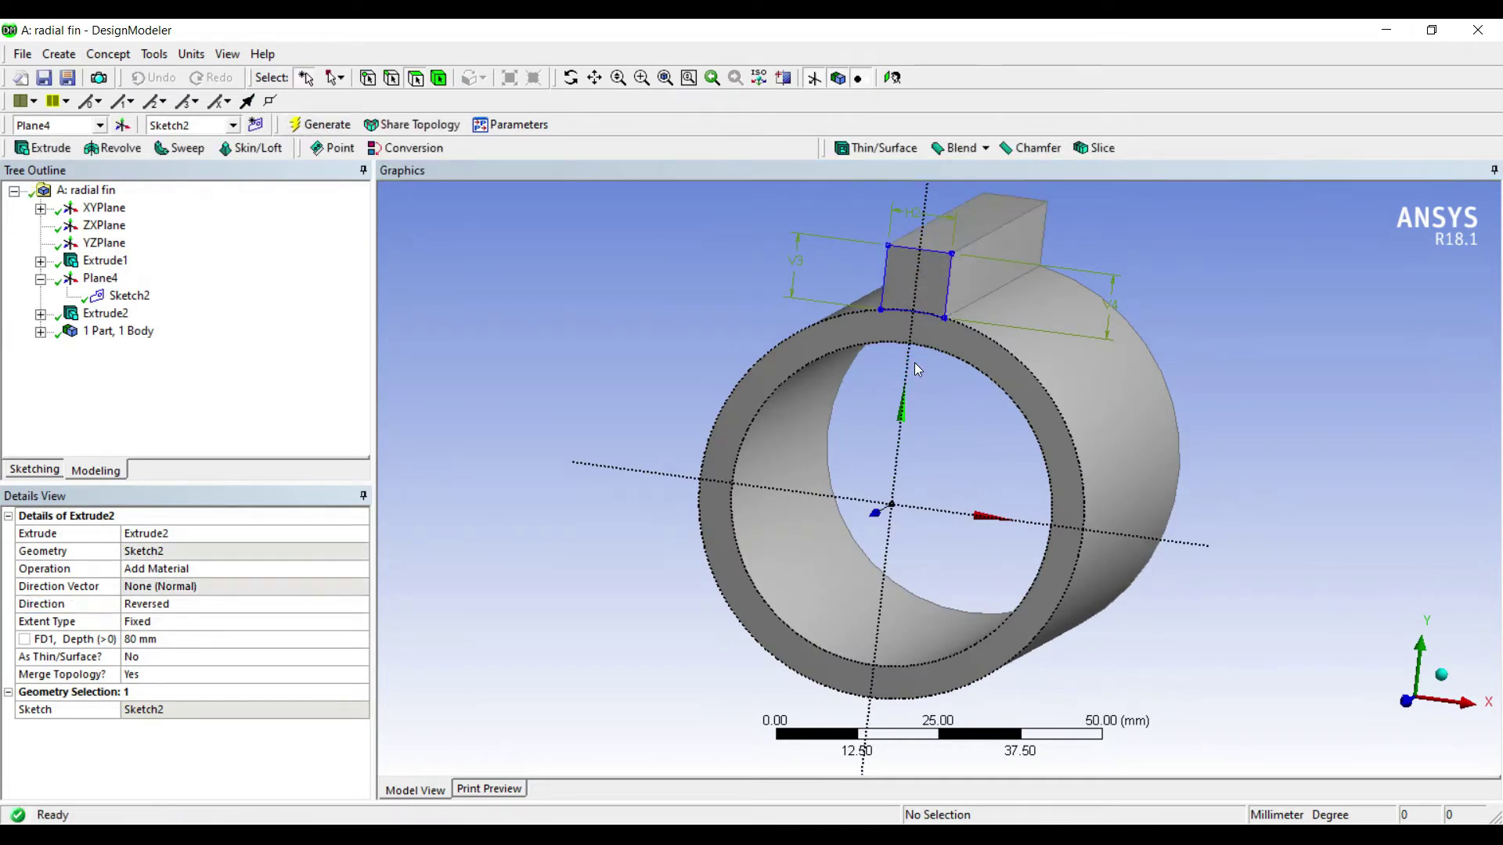
- Change the fin extrusion's operation to Add Frozen and regenerate it as a separate body
left_click(194, 570)
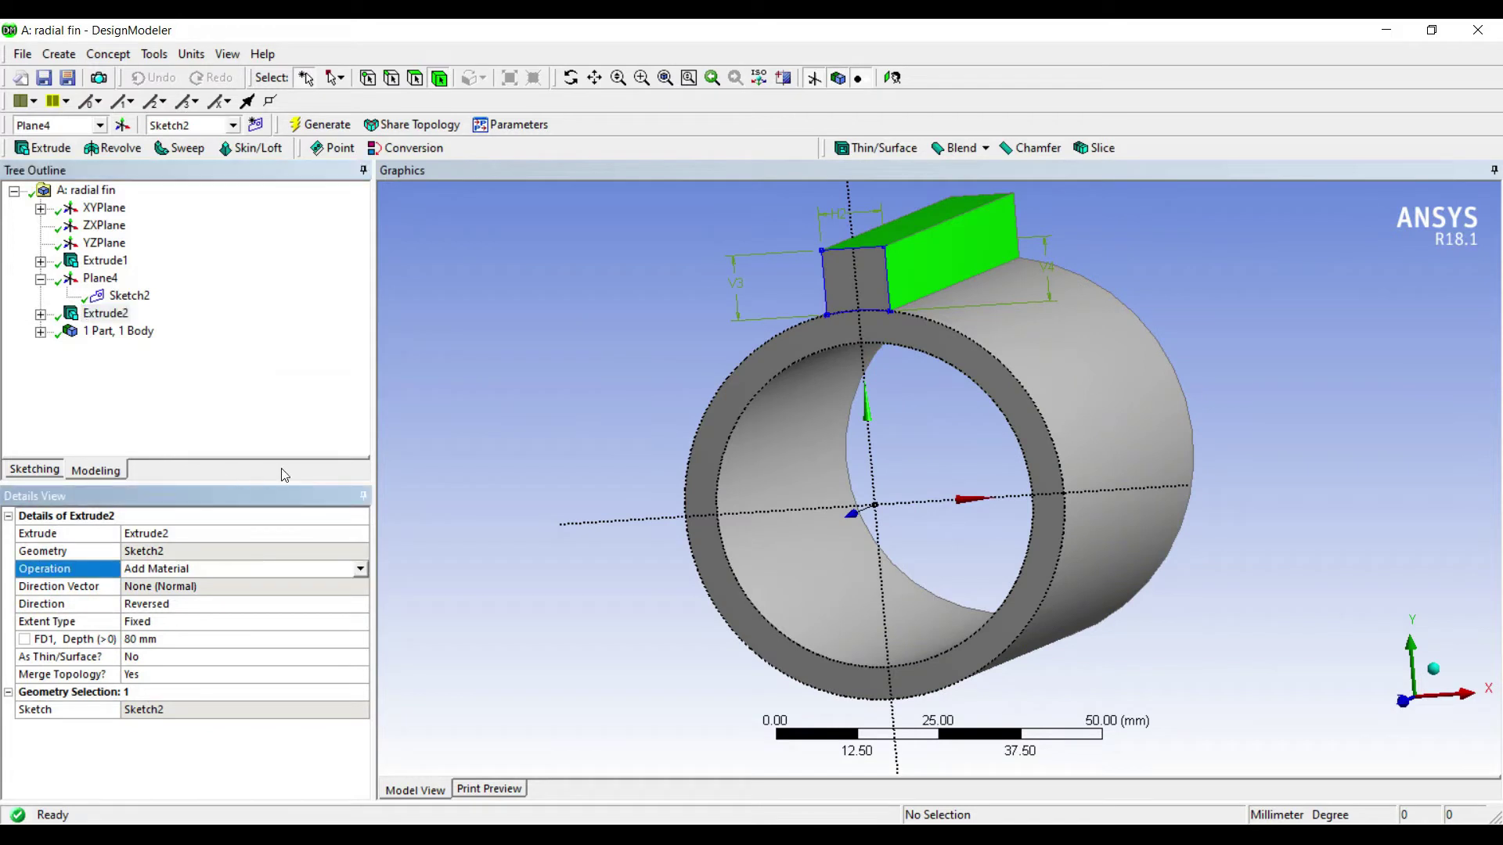
left_click(360, 570)
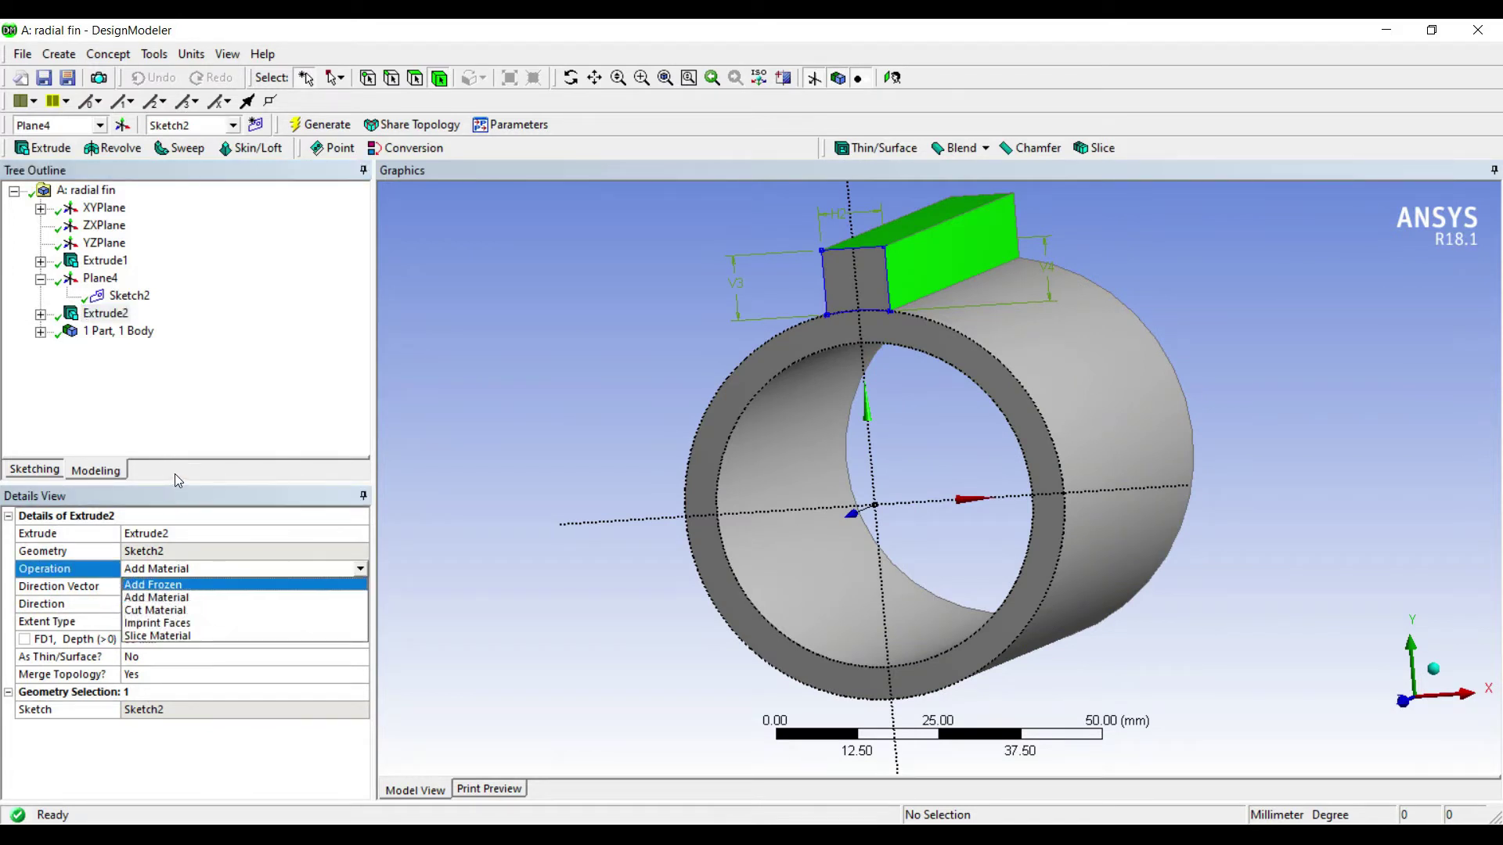
left_click(219, 586)
left_click(321, 125)
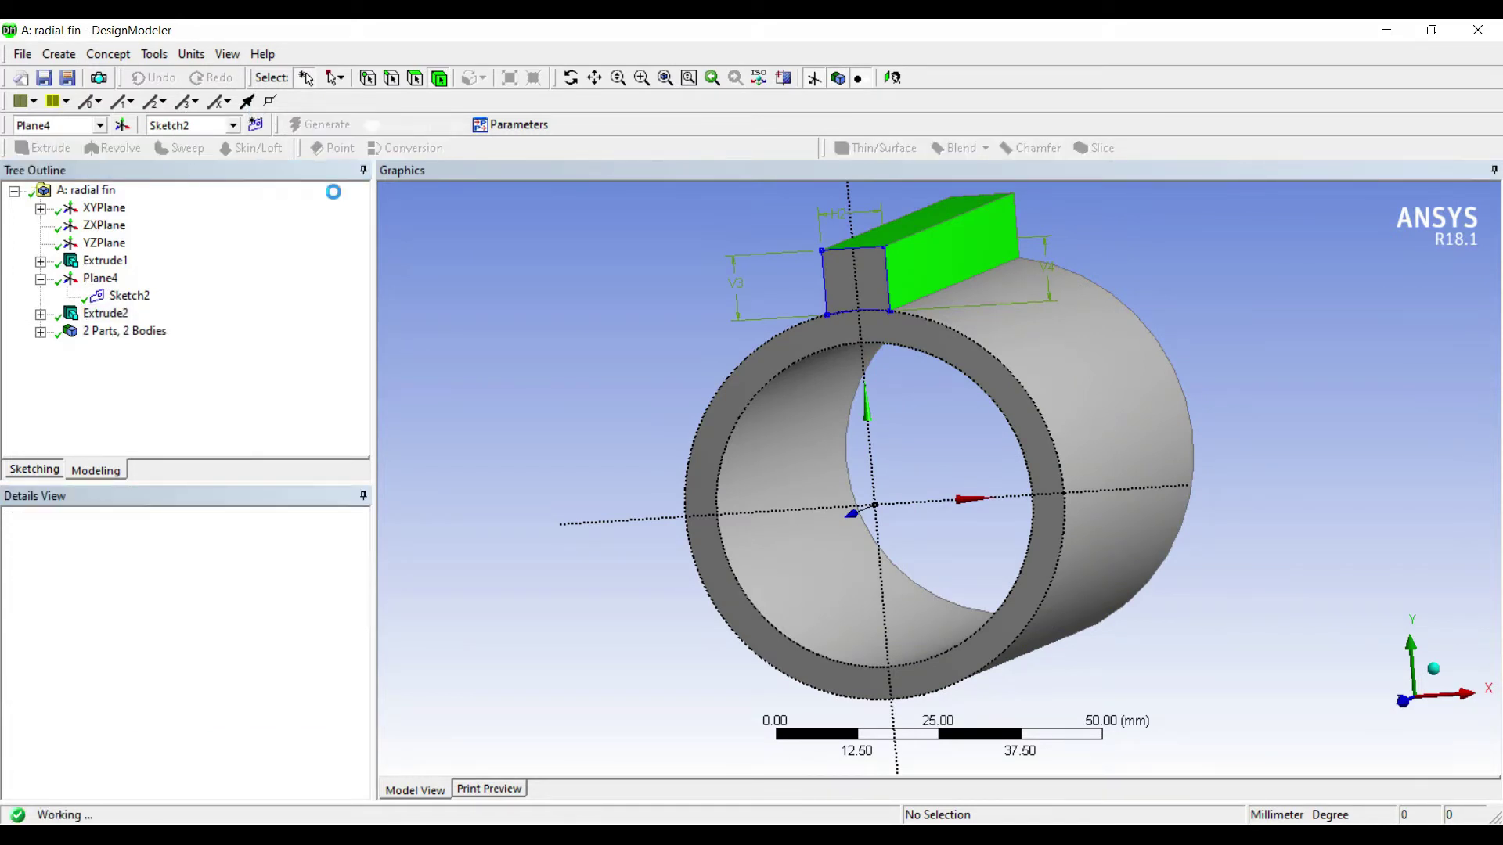
mouse_move(688, 325)
middle_mouse_down()
mouse_move(771, 292)
mouse_move(700, 322)
middle_mouse_up()
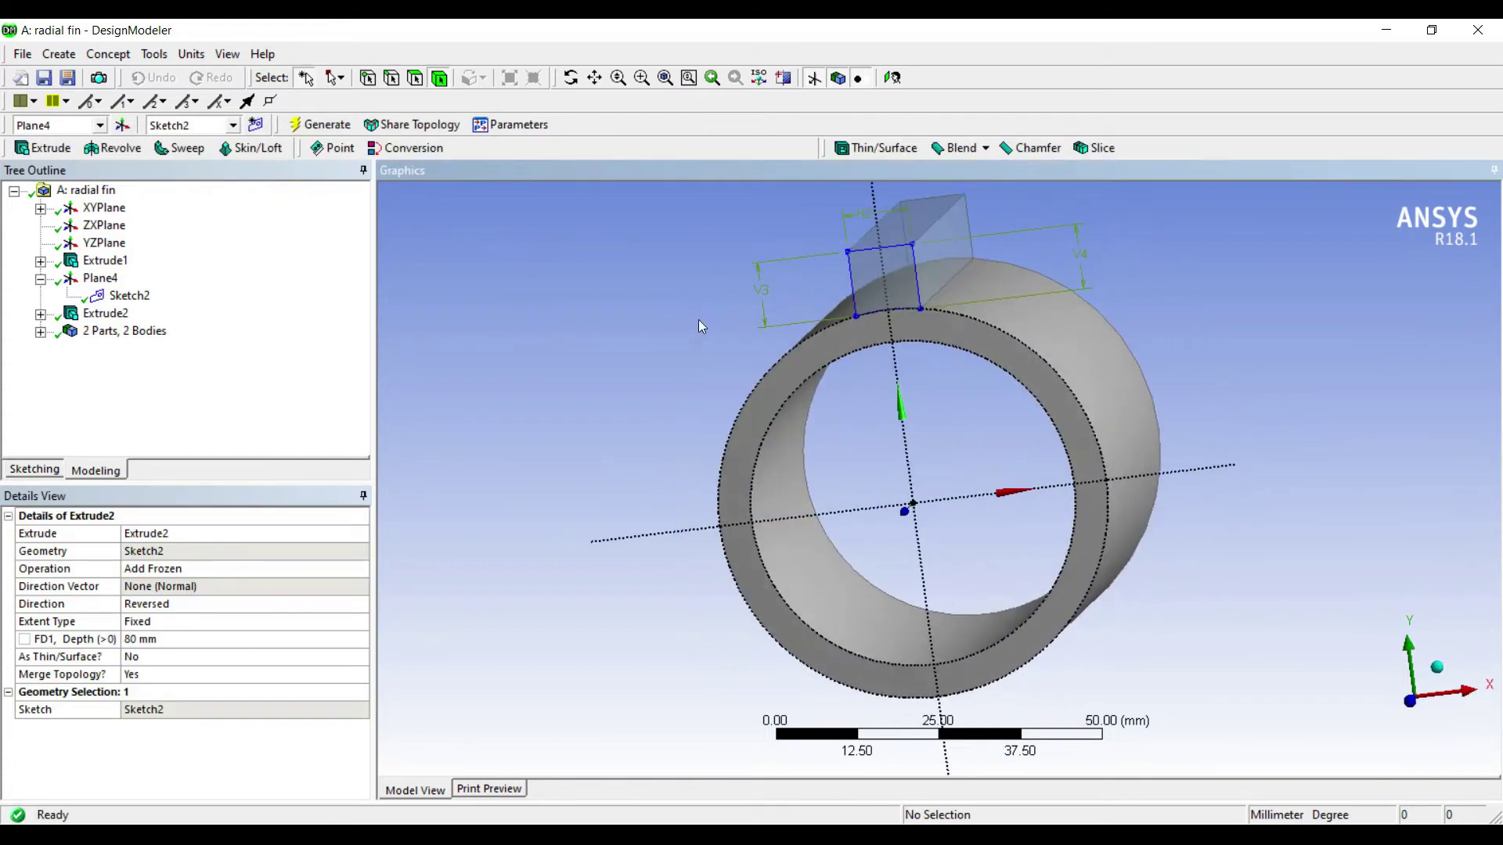
- Create a pattern feature with the fin body as its geometry and set the pattern type to Circular
left_click(59, 55)
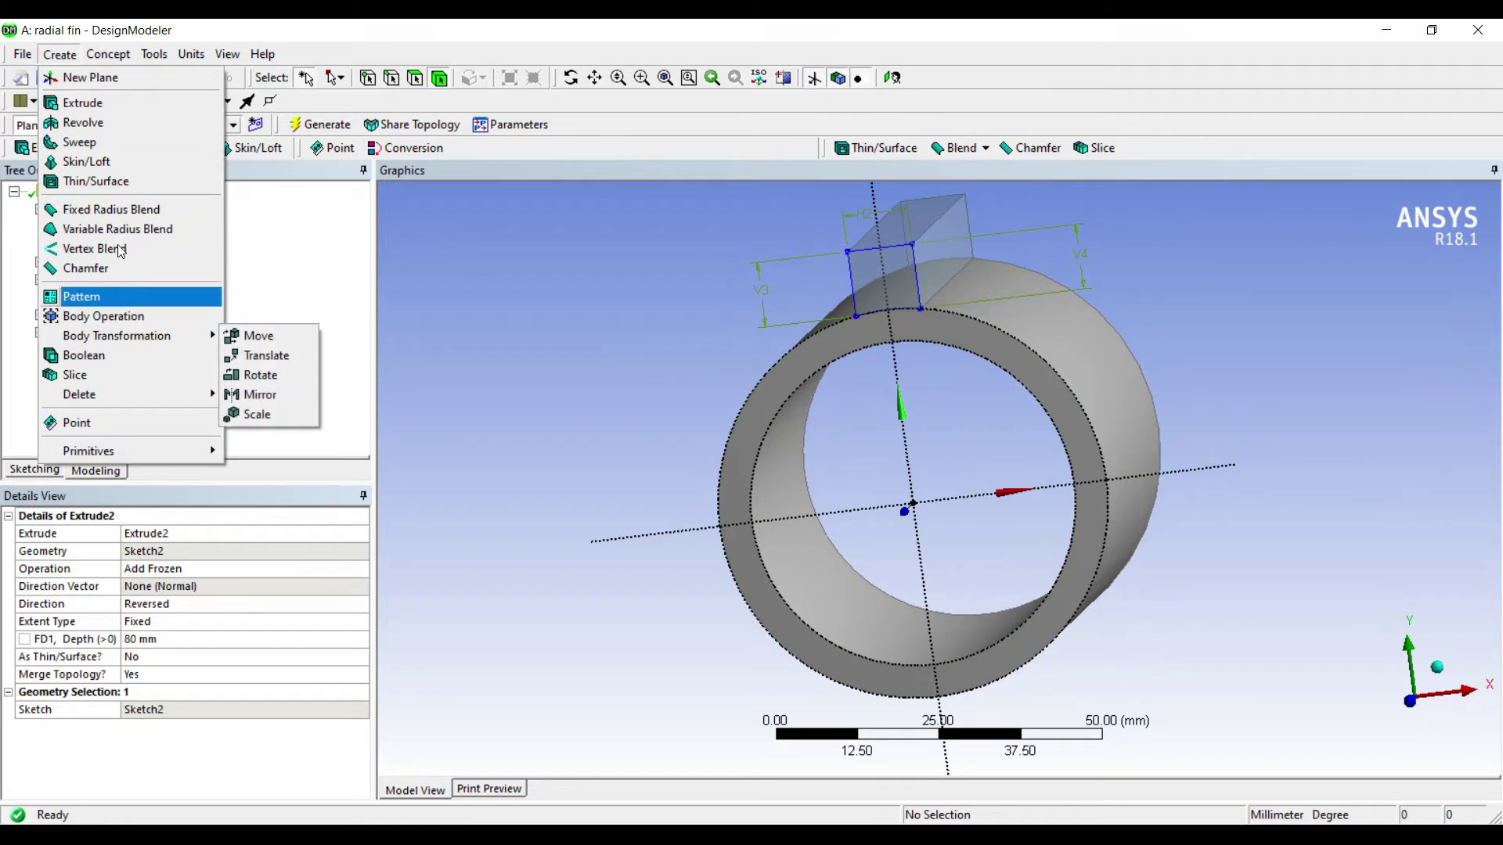
left_click(117, 297)
left_click(900, 278)
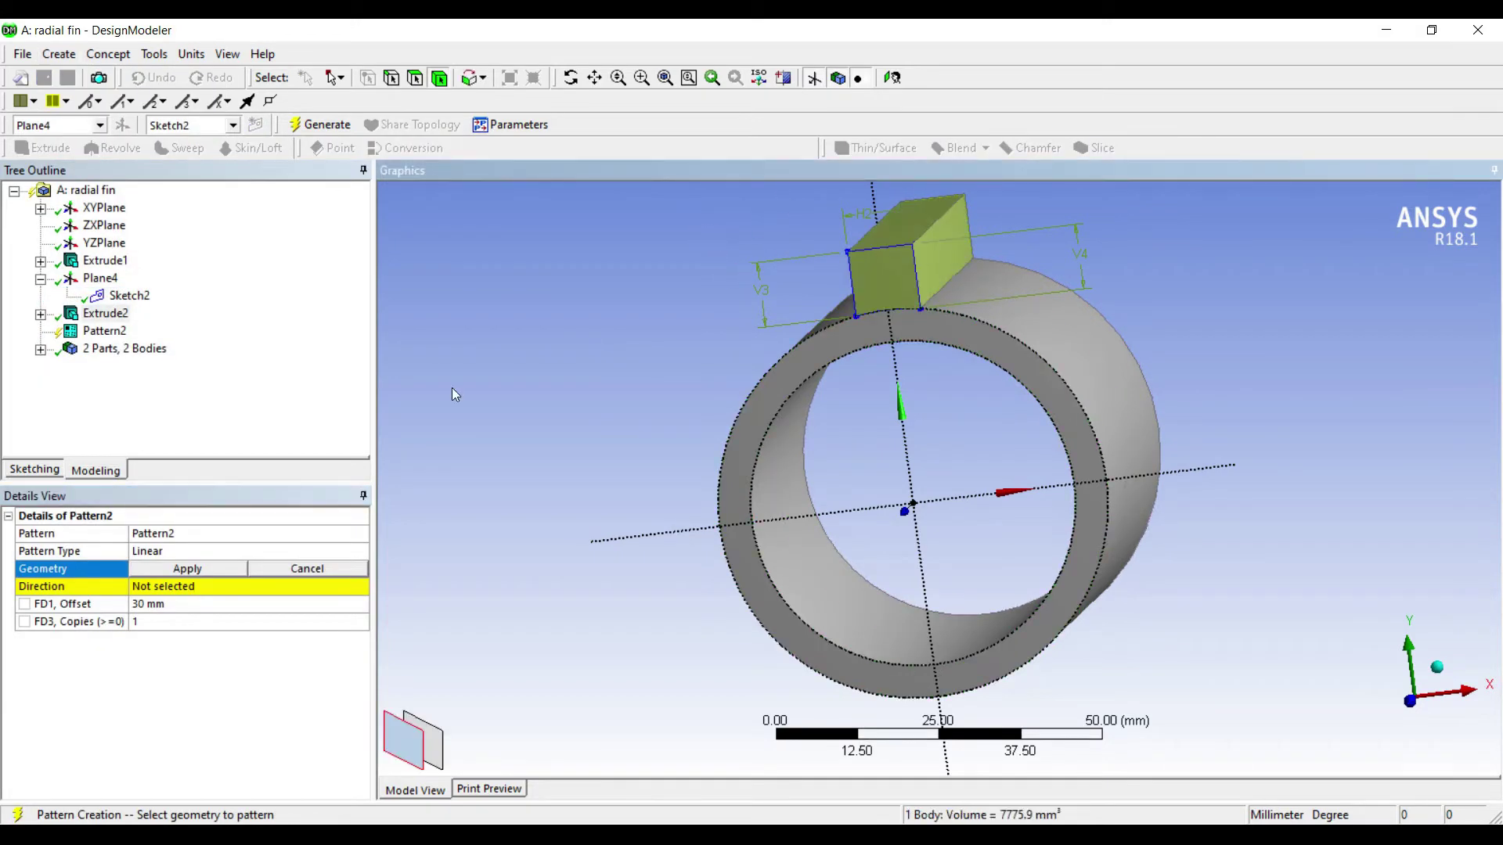
left_click(182, 569)
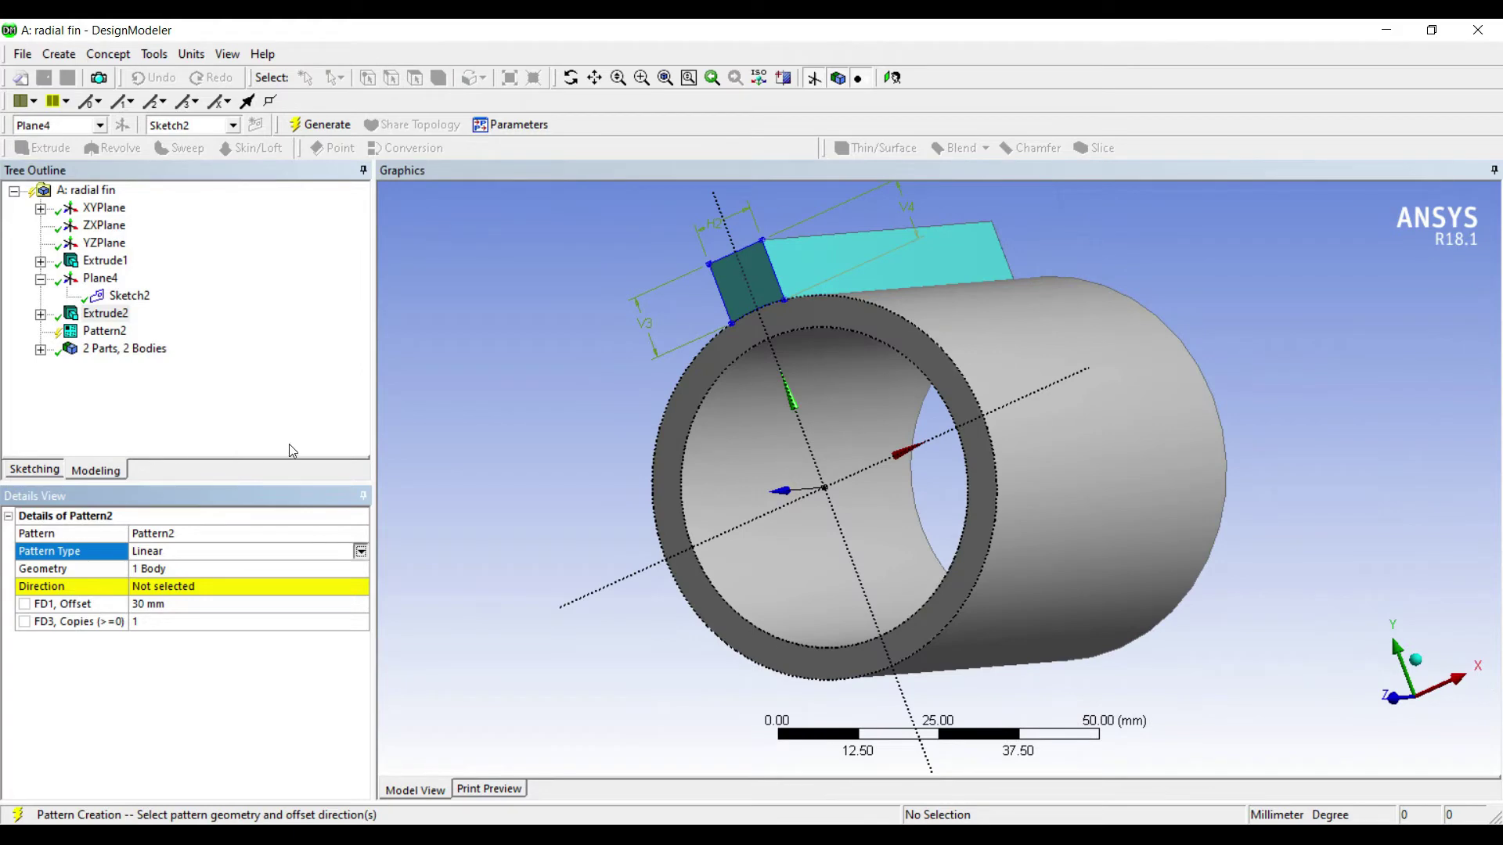
left_click(360, 551)
left_click(232, 580)
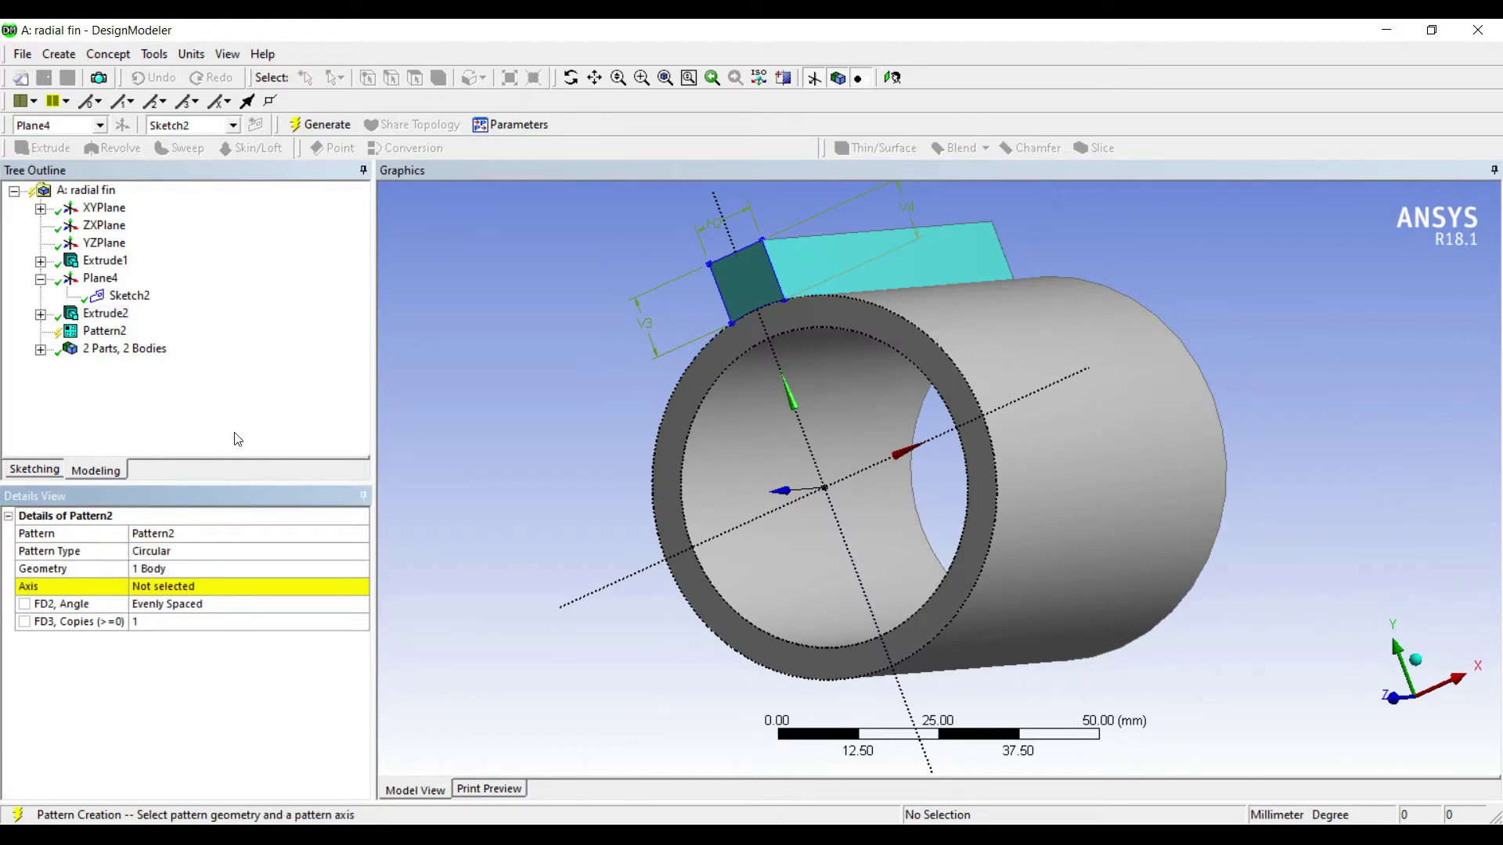
- Set the circular pattern's axis to the normal of the XYPlane
left_click(188, 587)
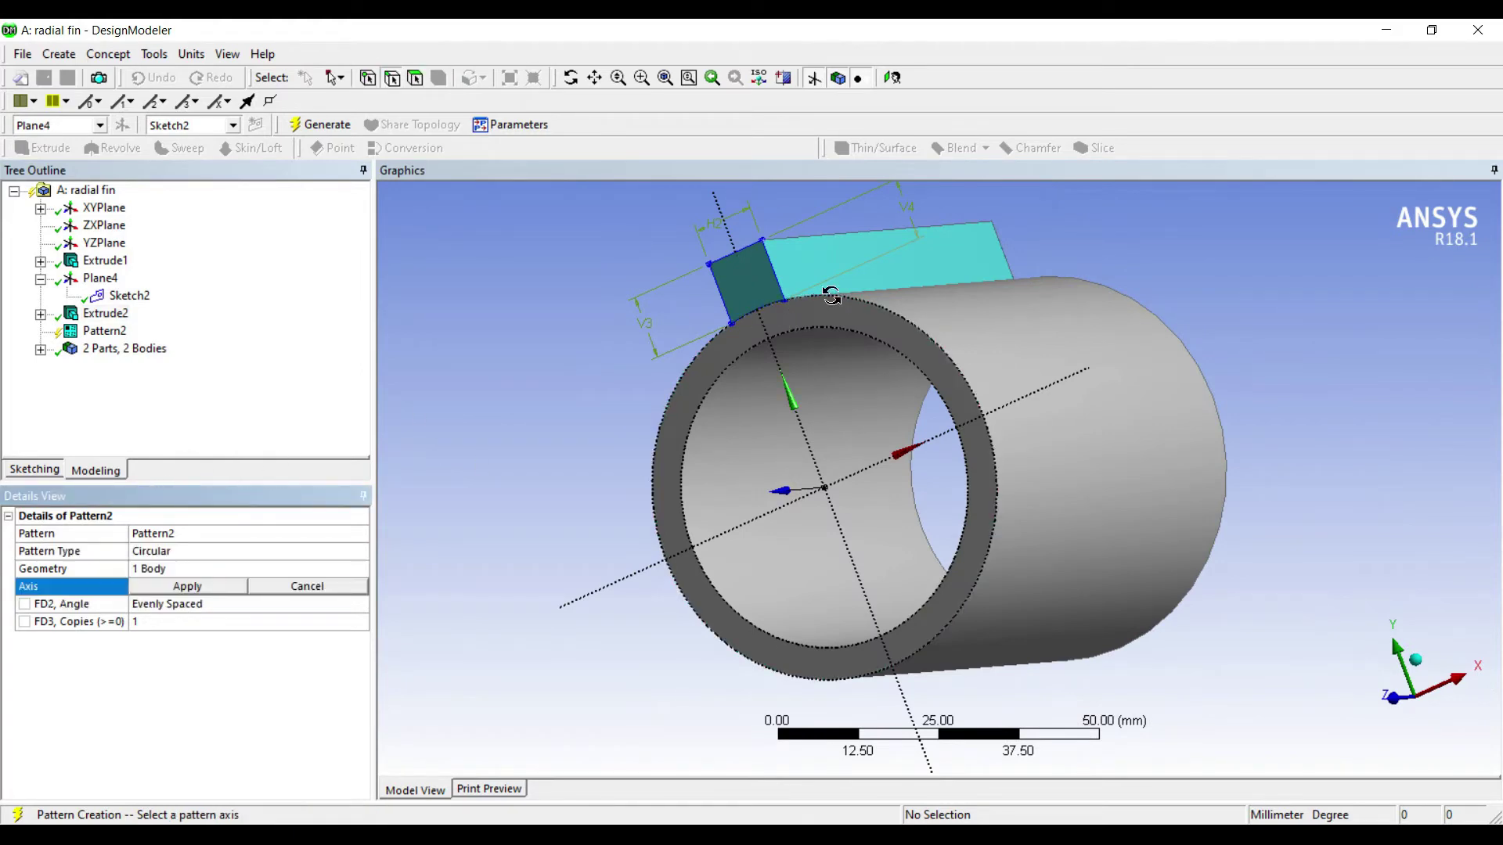
middle_click_drag(831, 296, 898, 403)
middle_click_drag(800, 490, 778, 486)
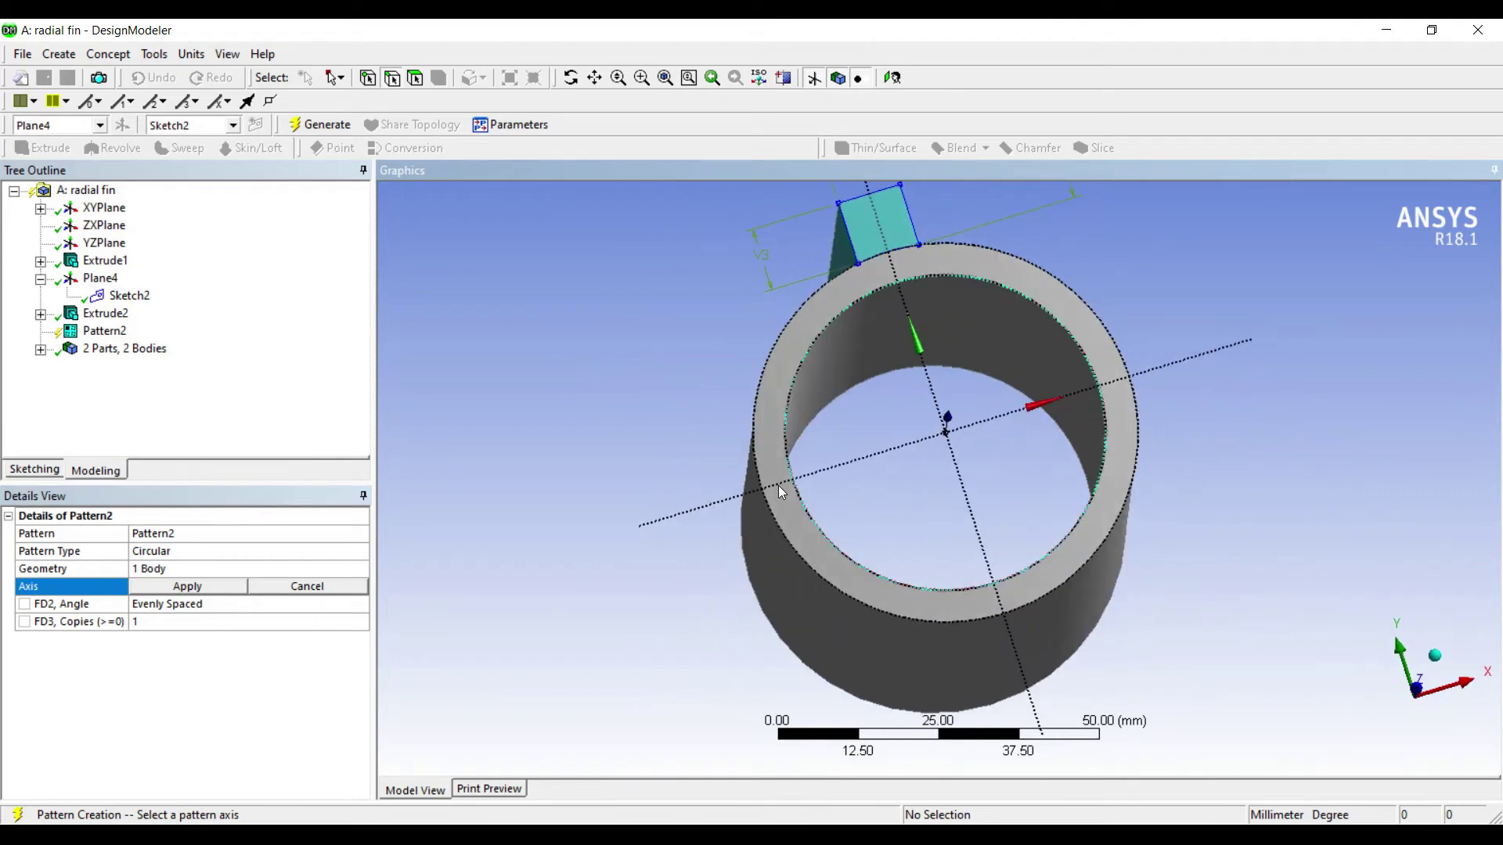
left_click(1139, 557)
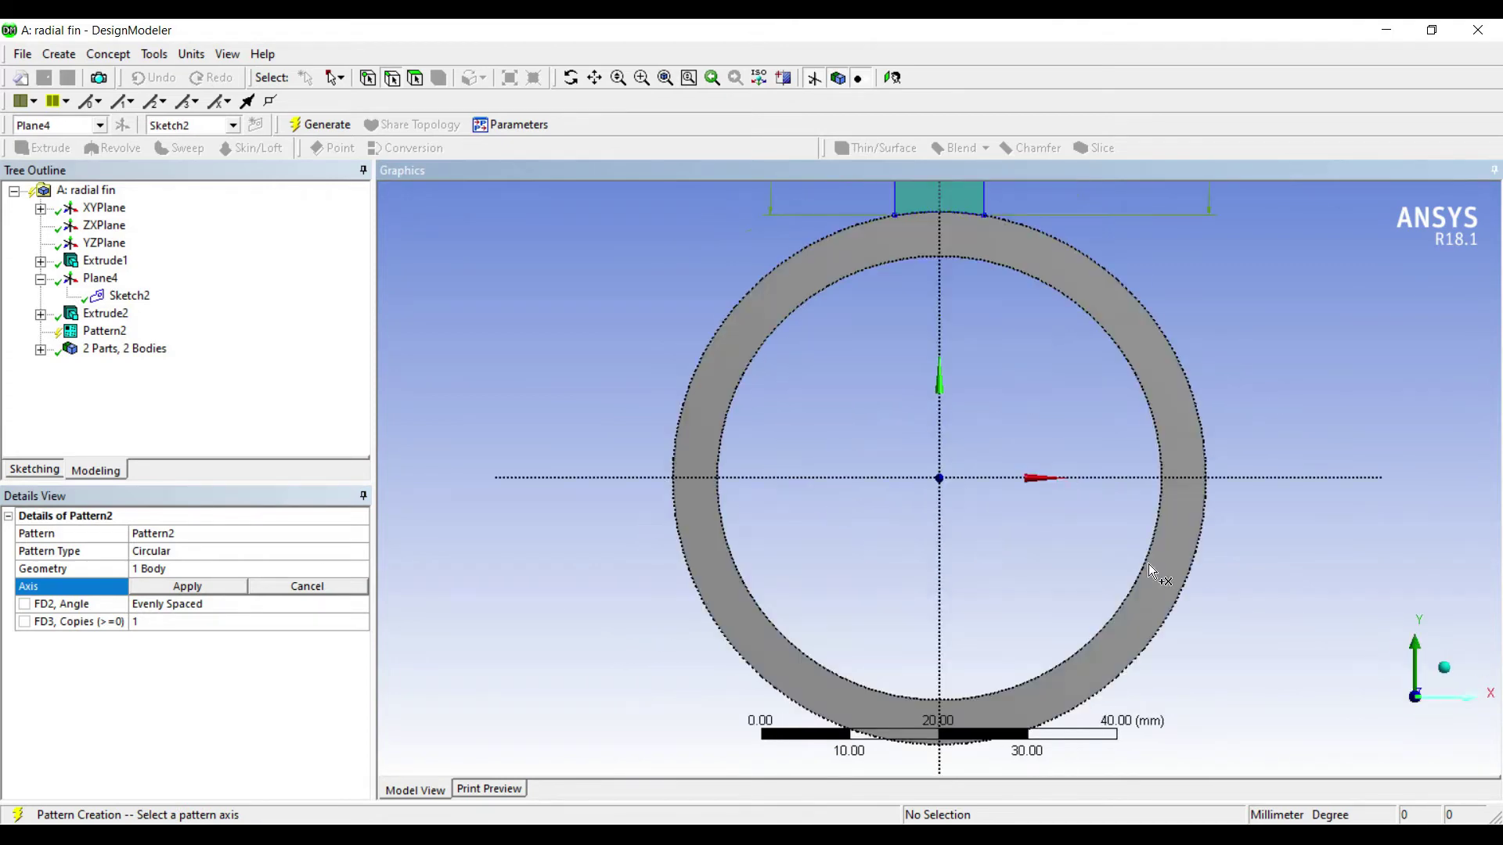
scroll(787, 266, "down", 2)
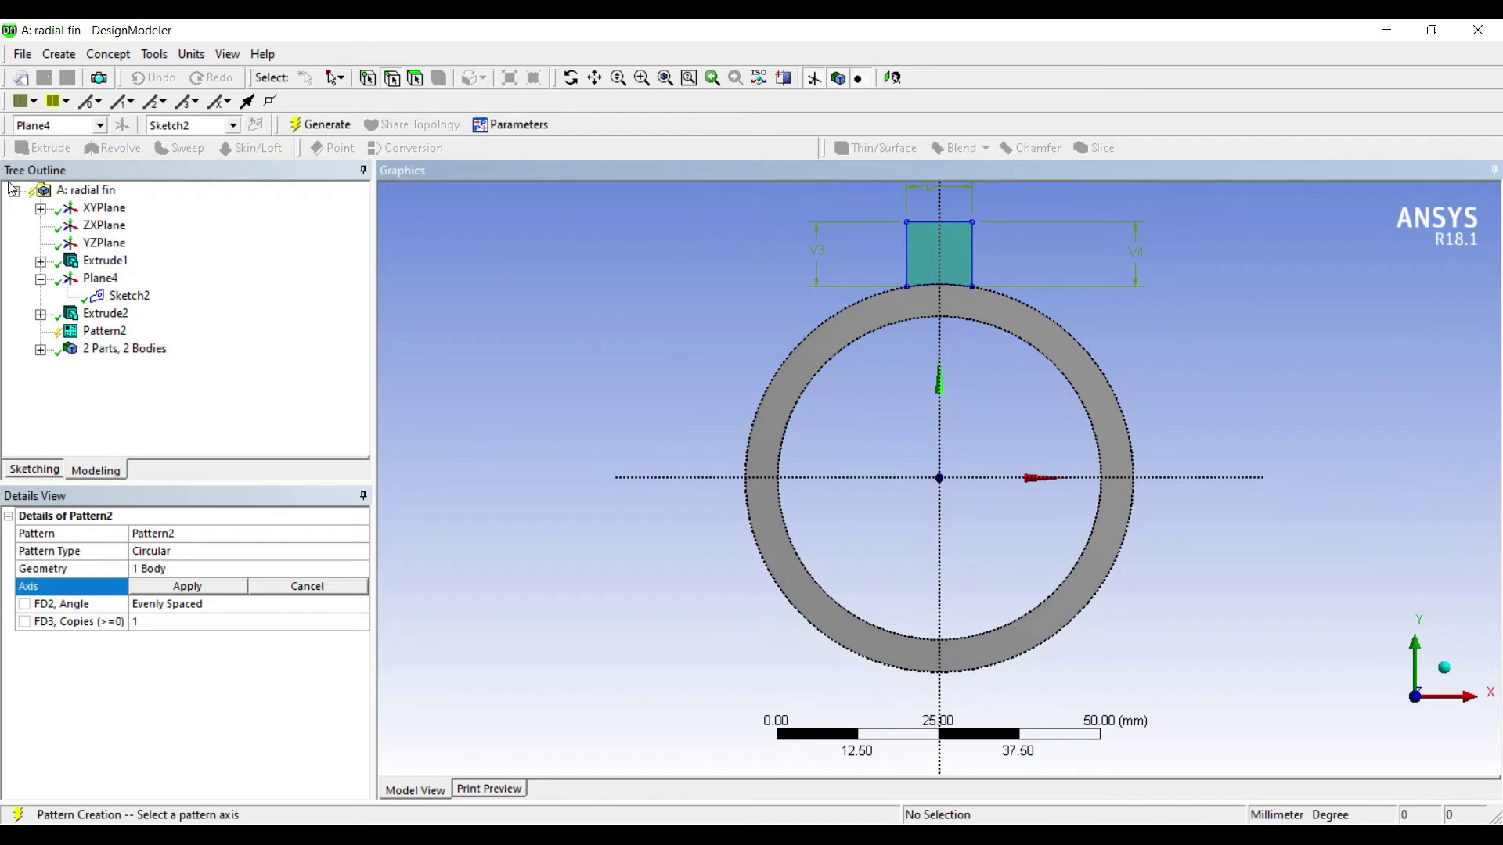
left_click(104, 207)
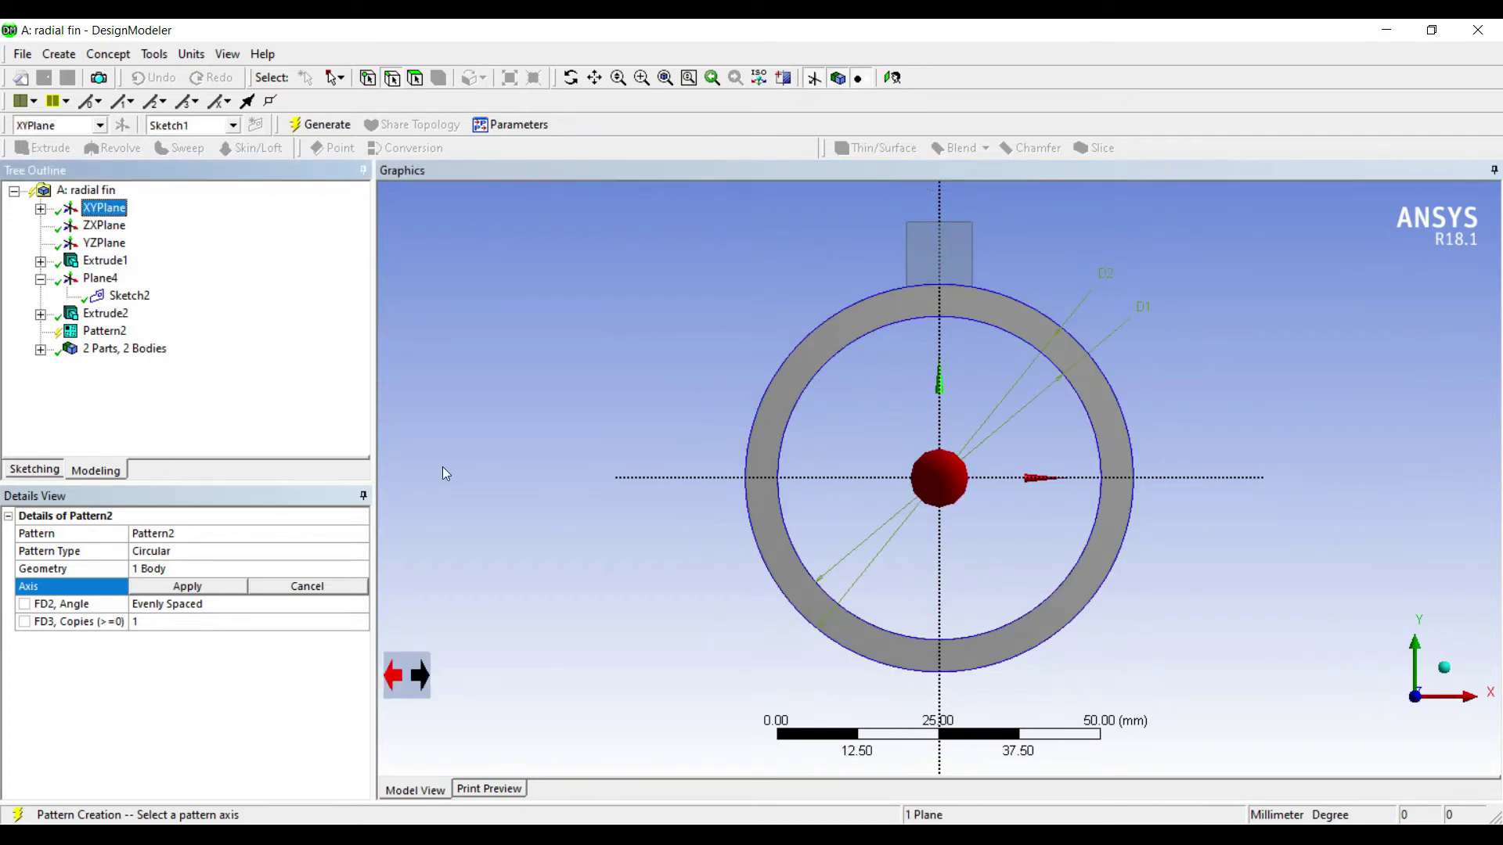
left_click(173, 586)
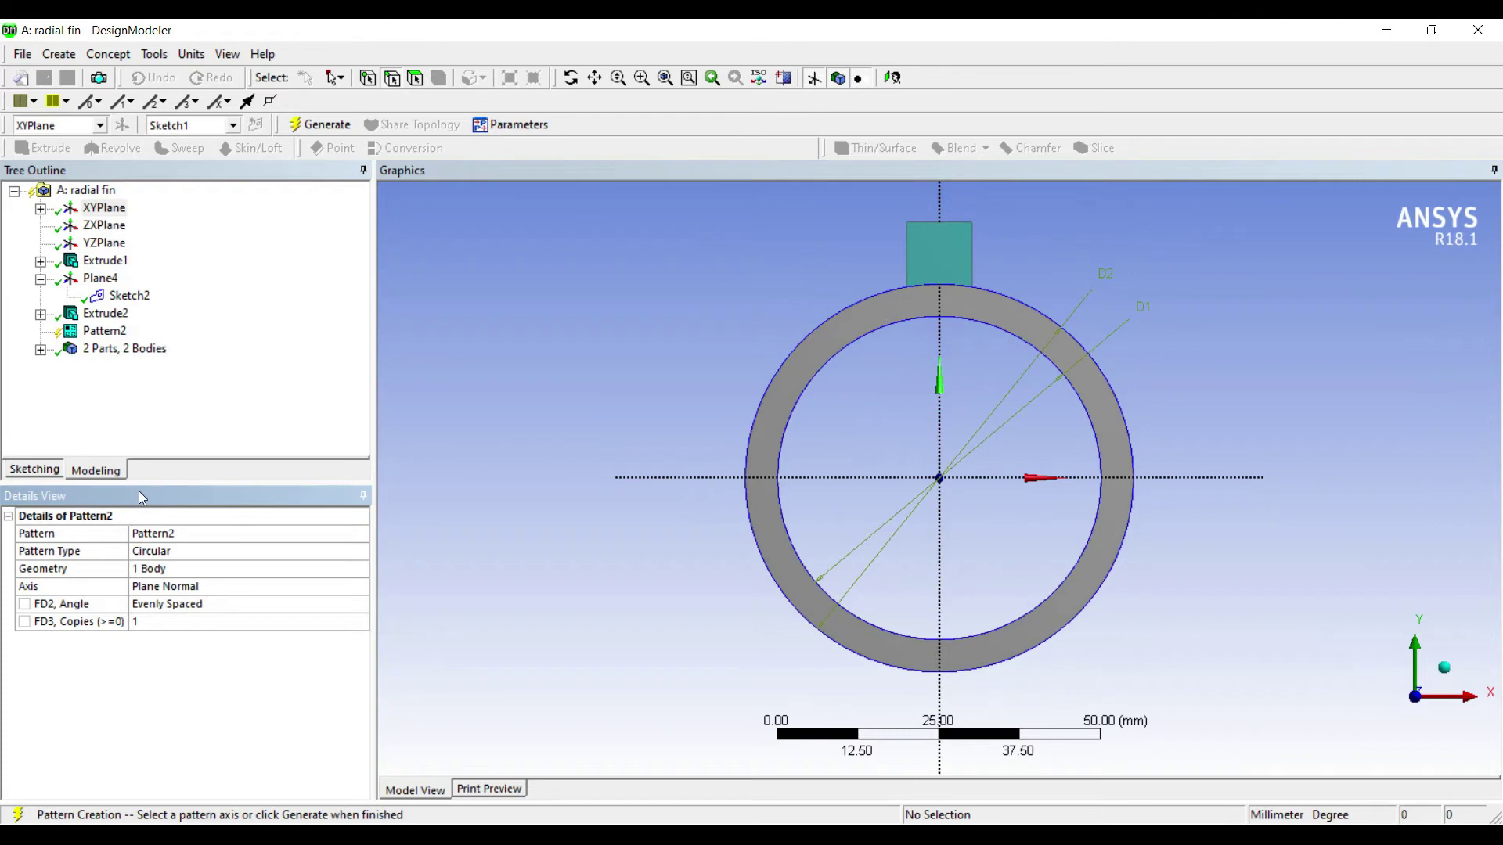
- Set the fin pattern's number of copies to 8 and generate it
left_click(159, 623)
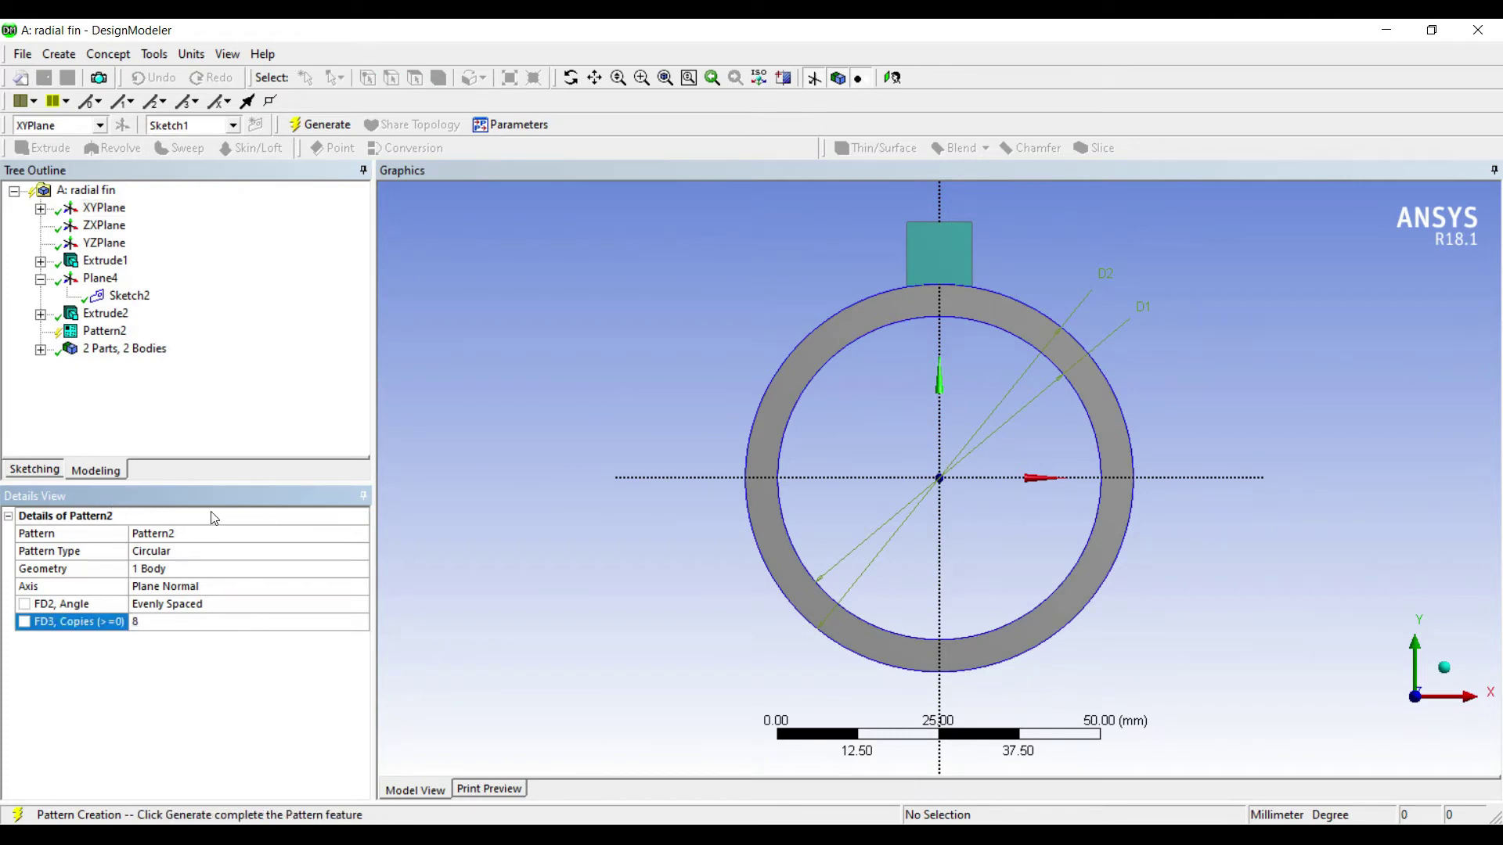
left_click(319, 125)
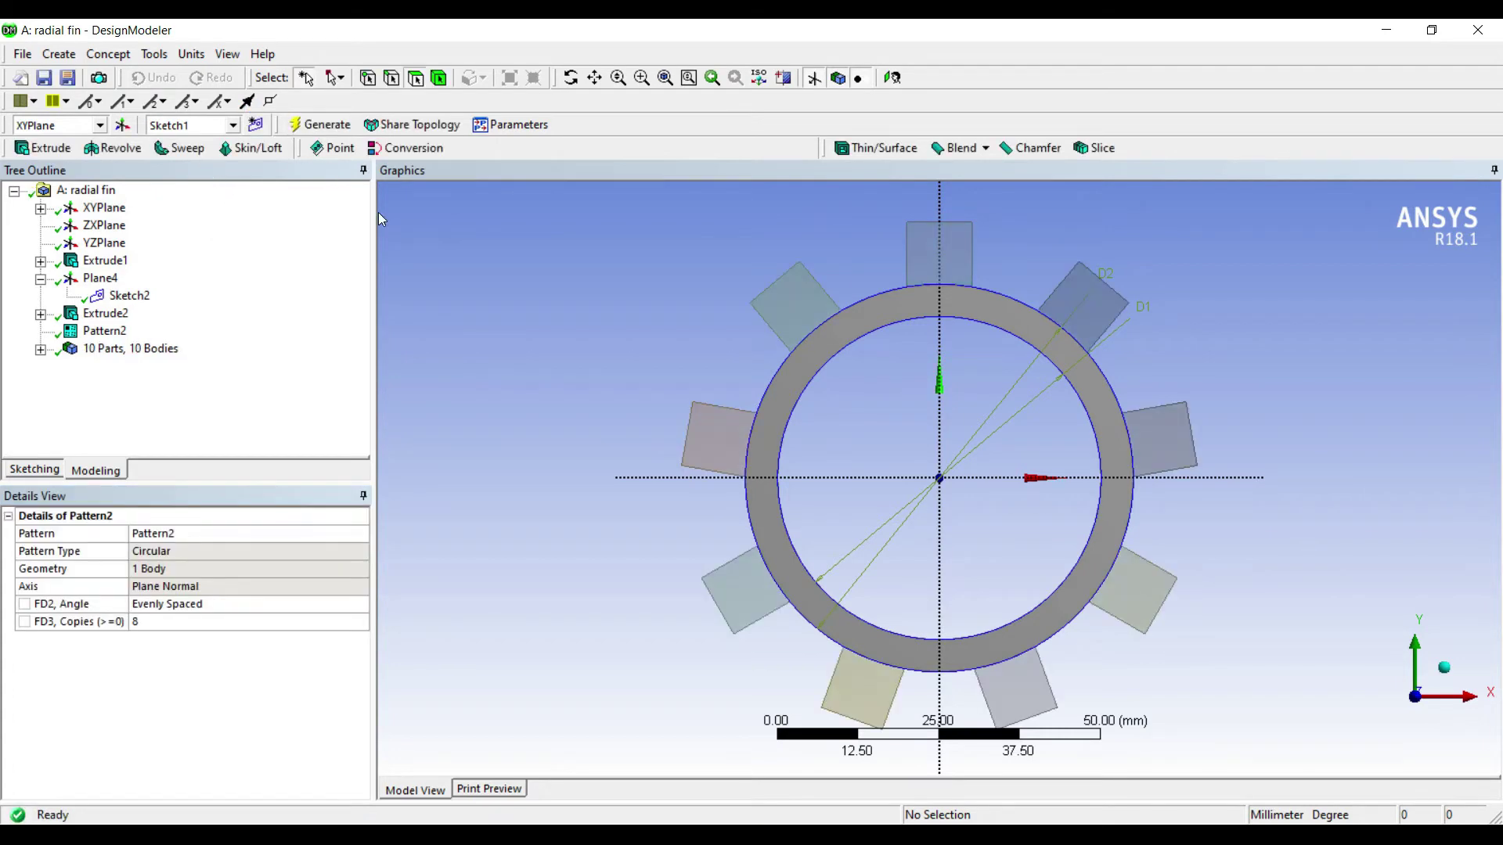
middle_click_drag(828, 255, 829, 350)
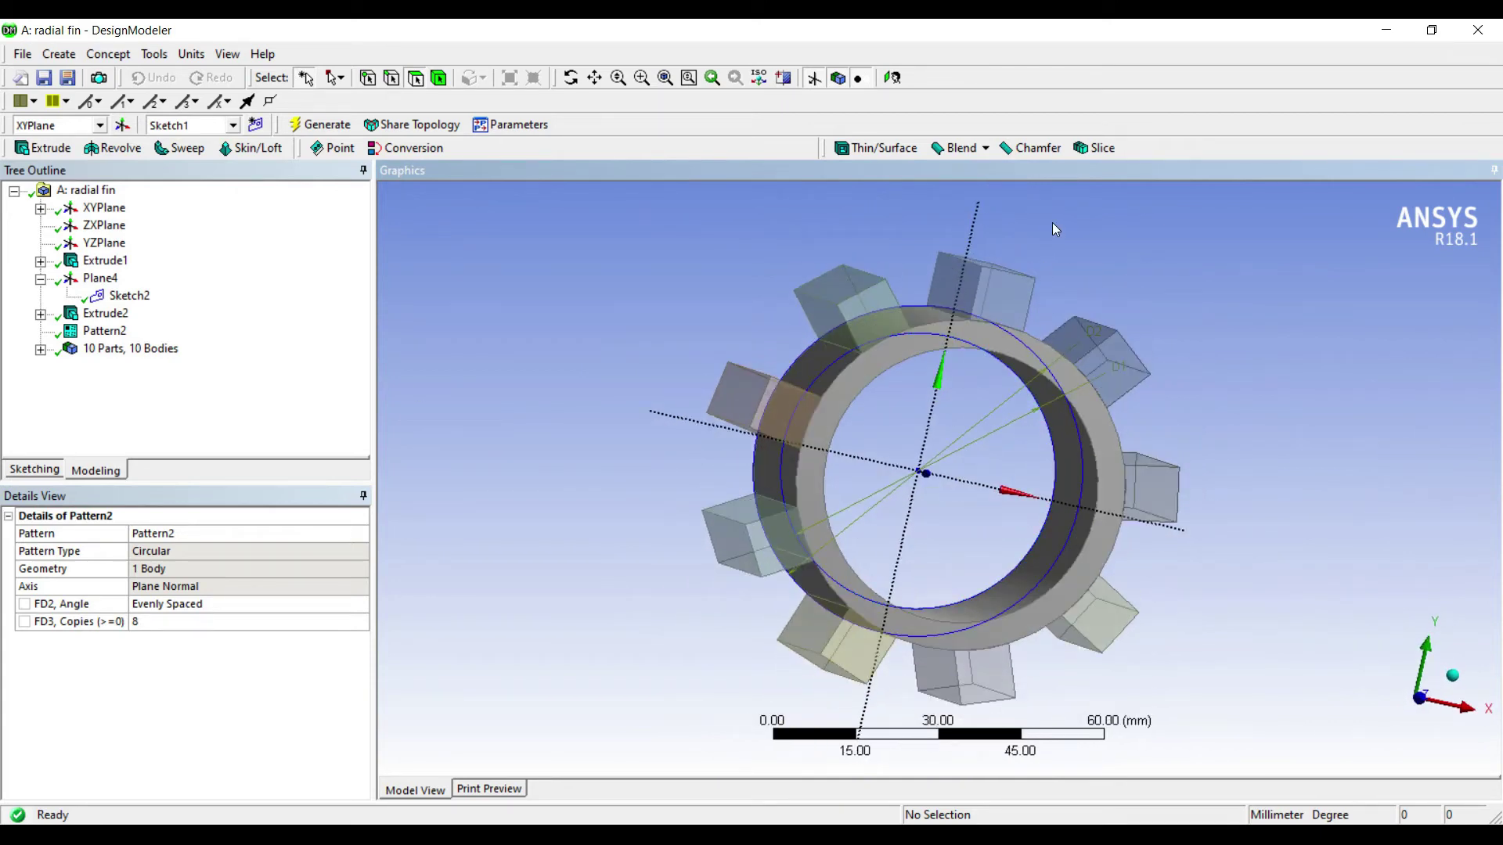
- Switch to Workbench, open the radial fin system's Model cell in Mechanical and expand its geometry bodies
left_click(1387, 30)
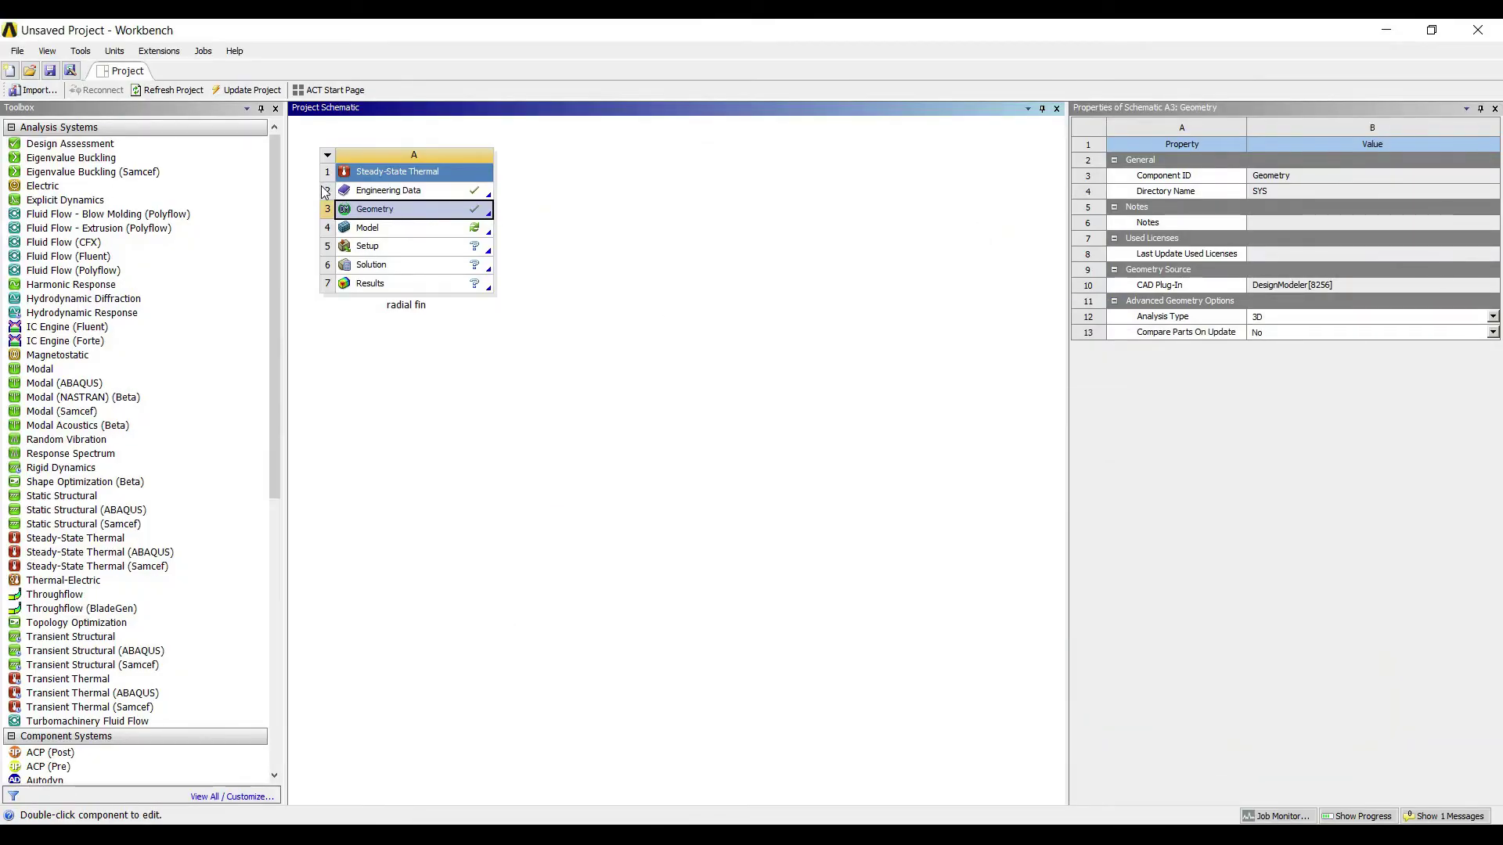
double_click(377, 227)
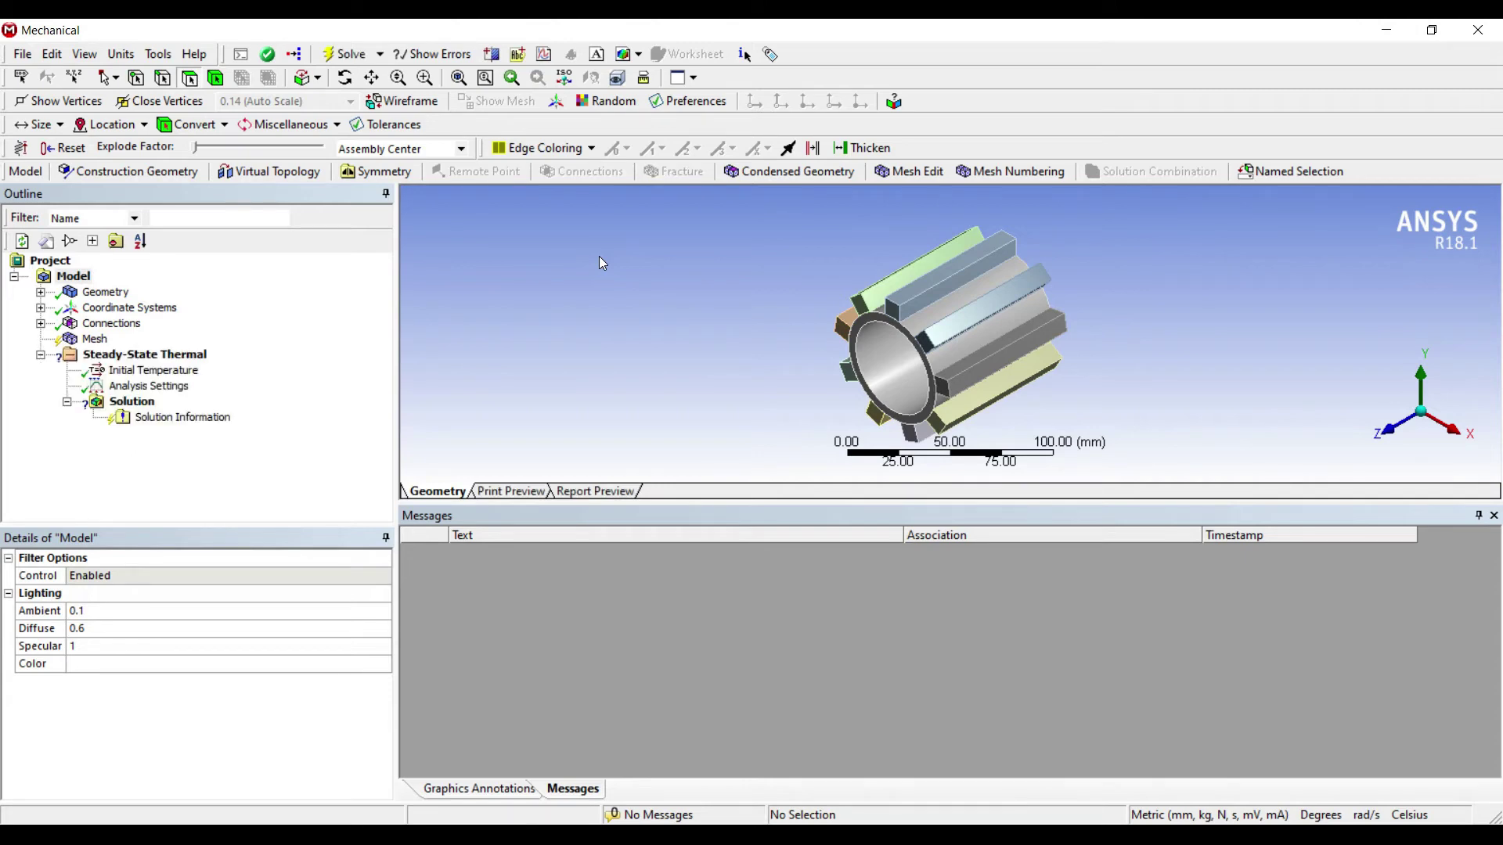
left_click(102, 274)
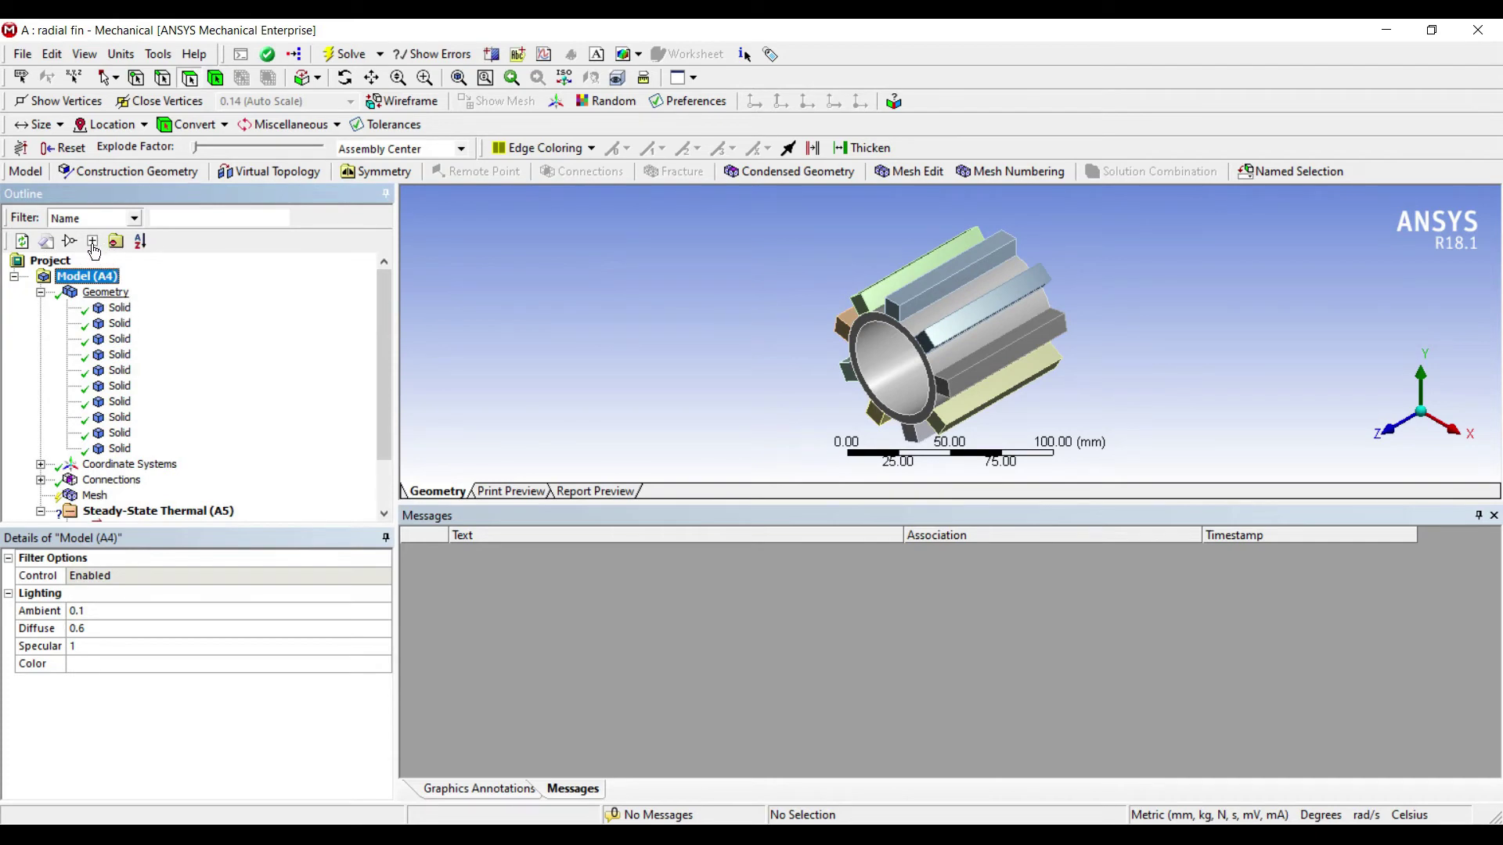
- Open Engineering Data through the new-material option of the tube body's material assignment
left_click(119, 308)
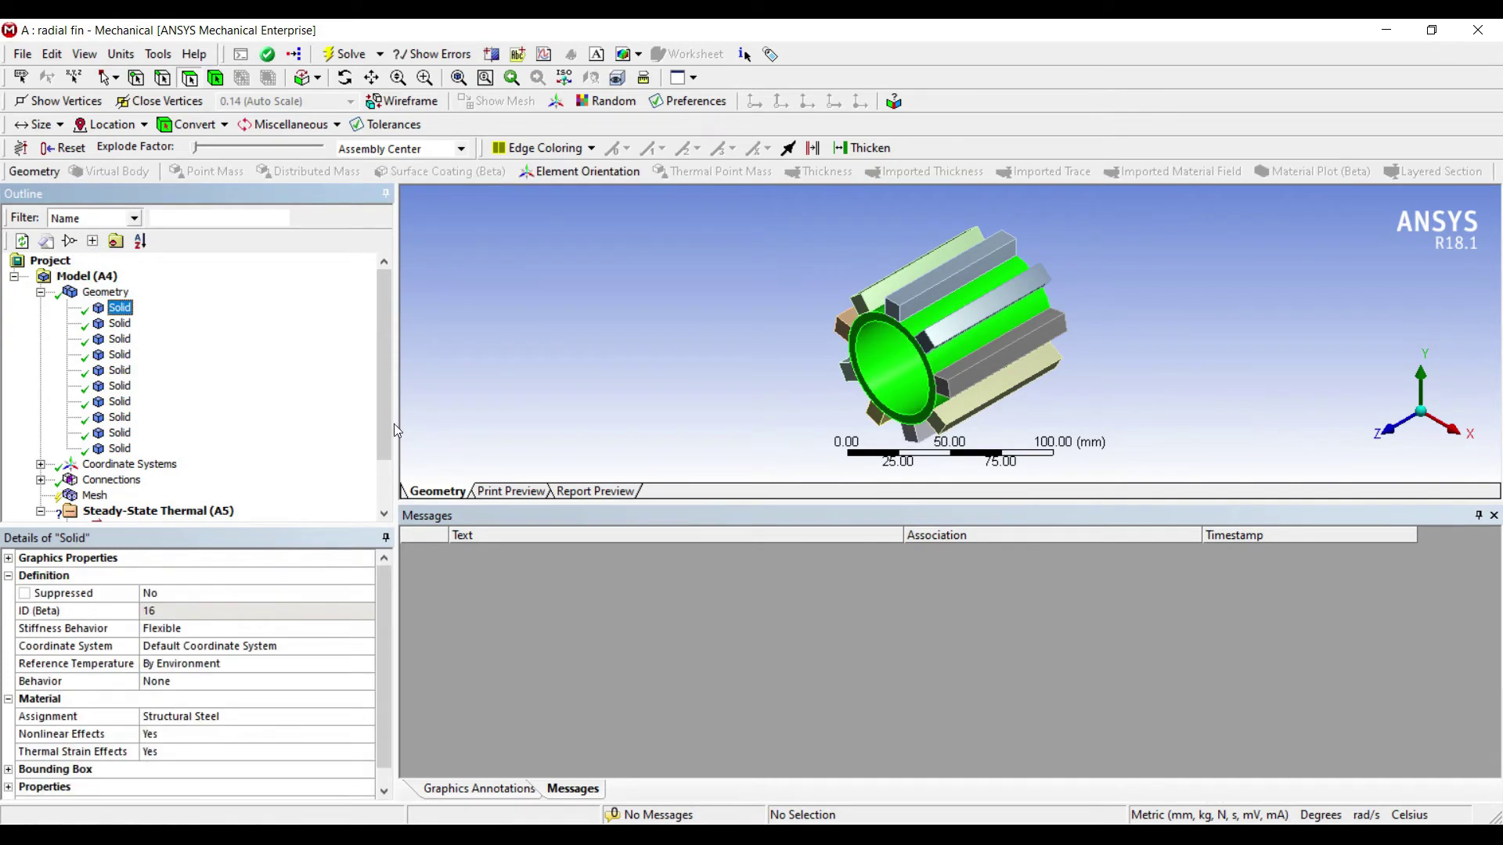
left_click(325, 717)
left_click(366, 717)
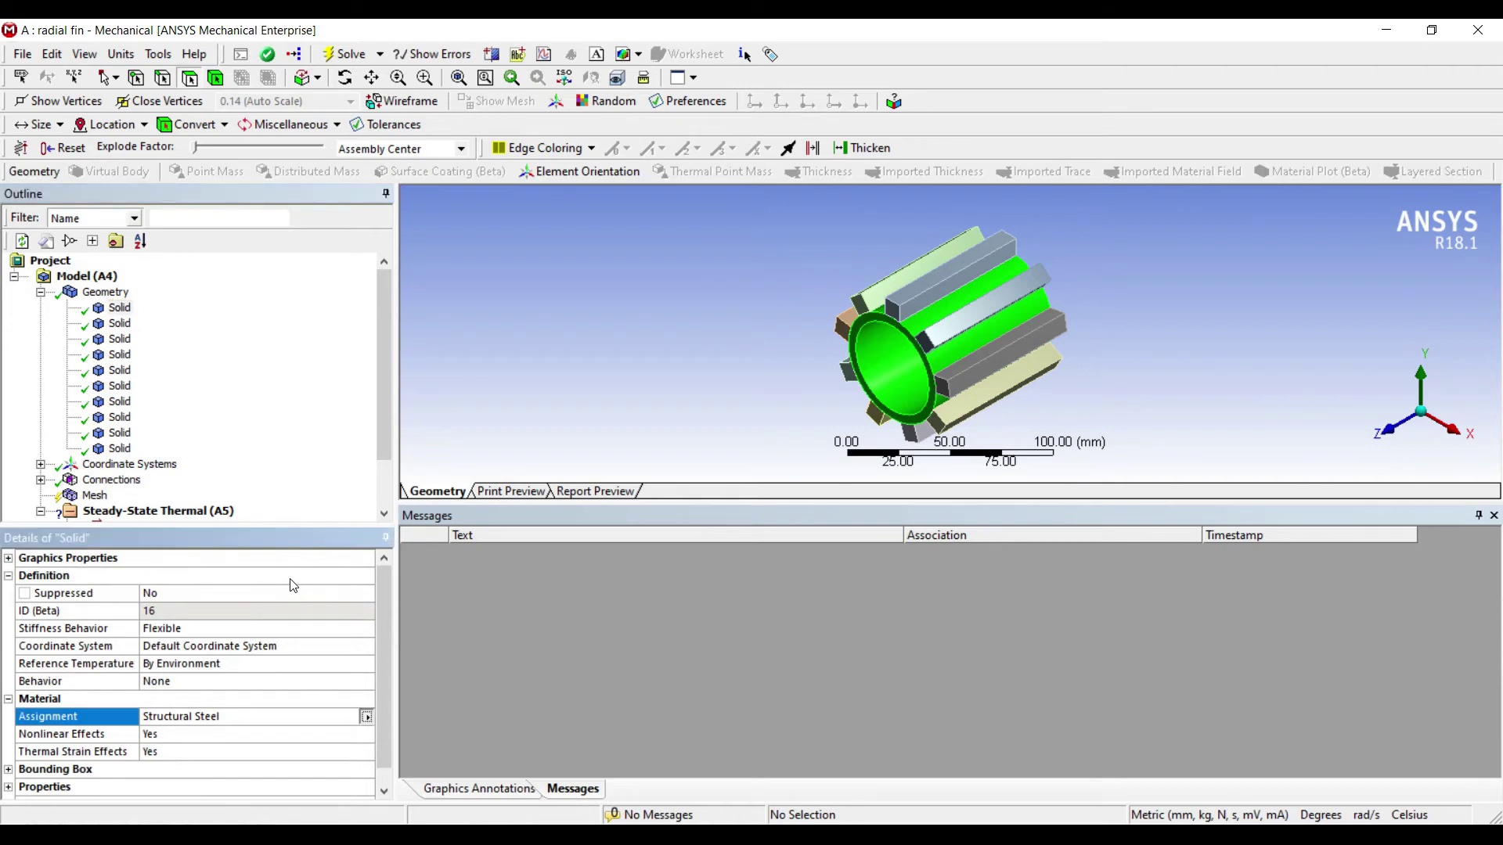
left_click(468, 728)
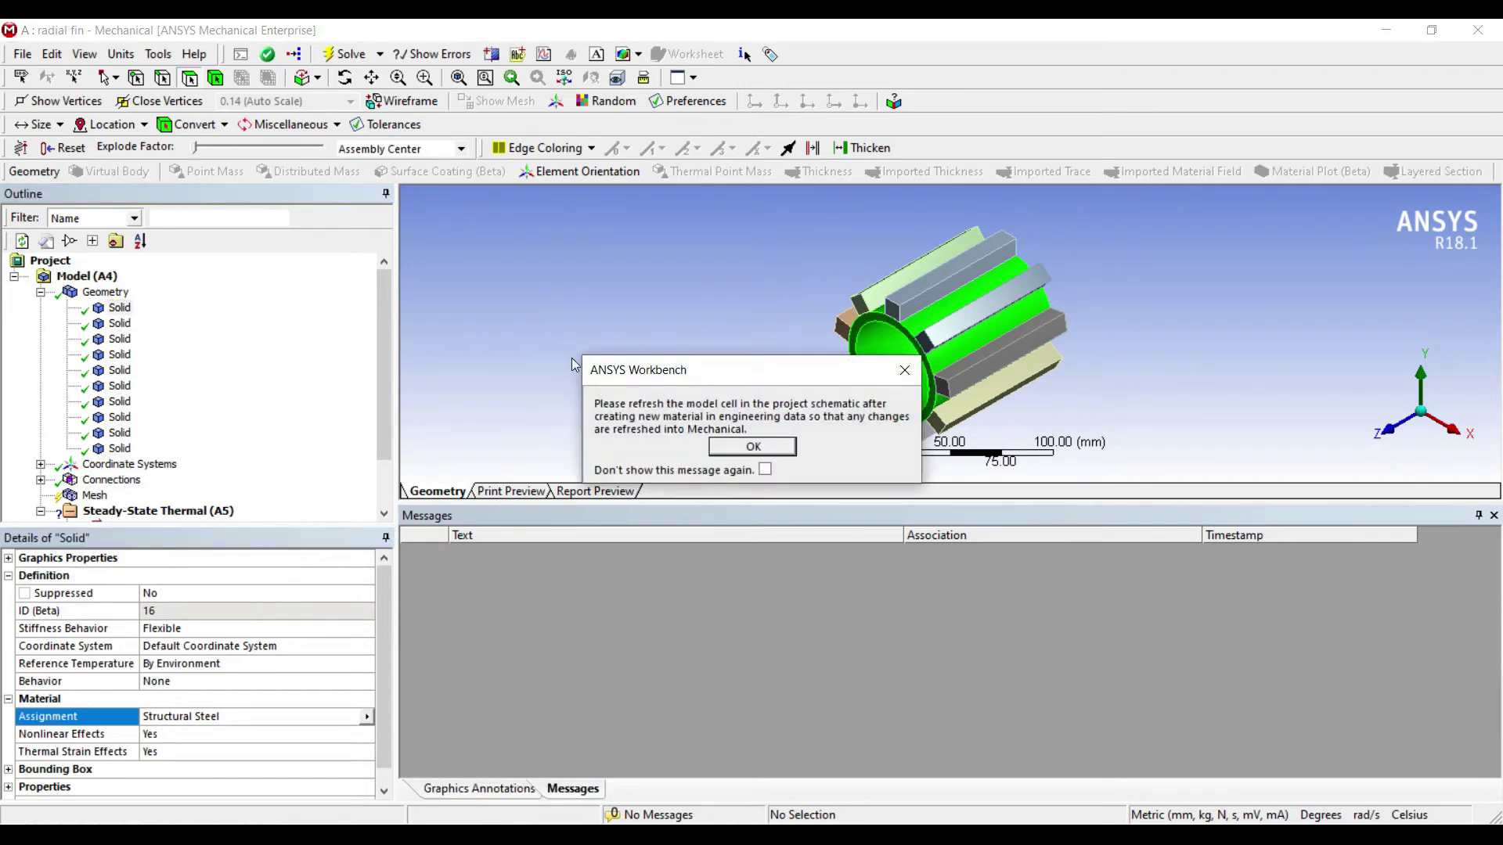
left_click(751, 443)
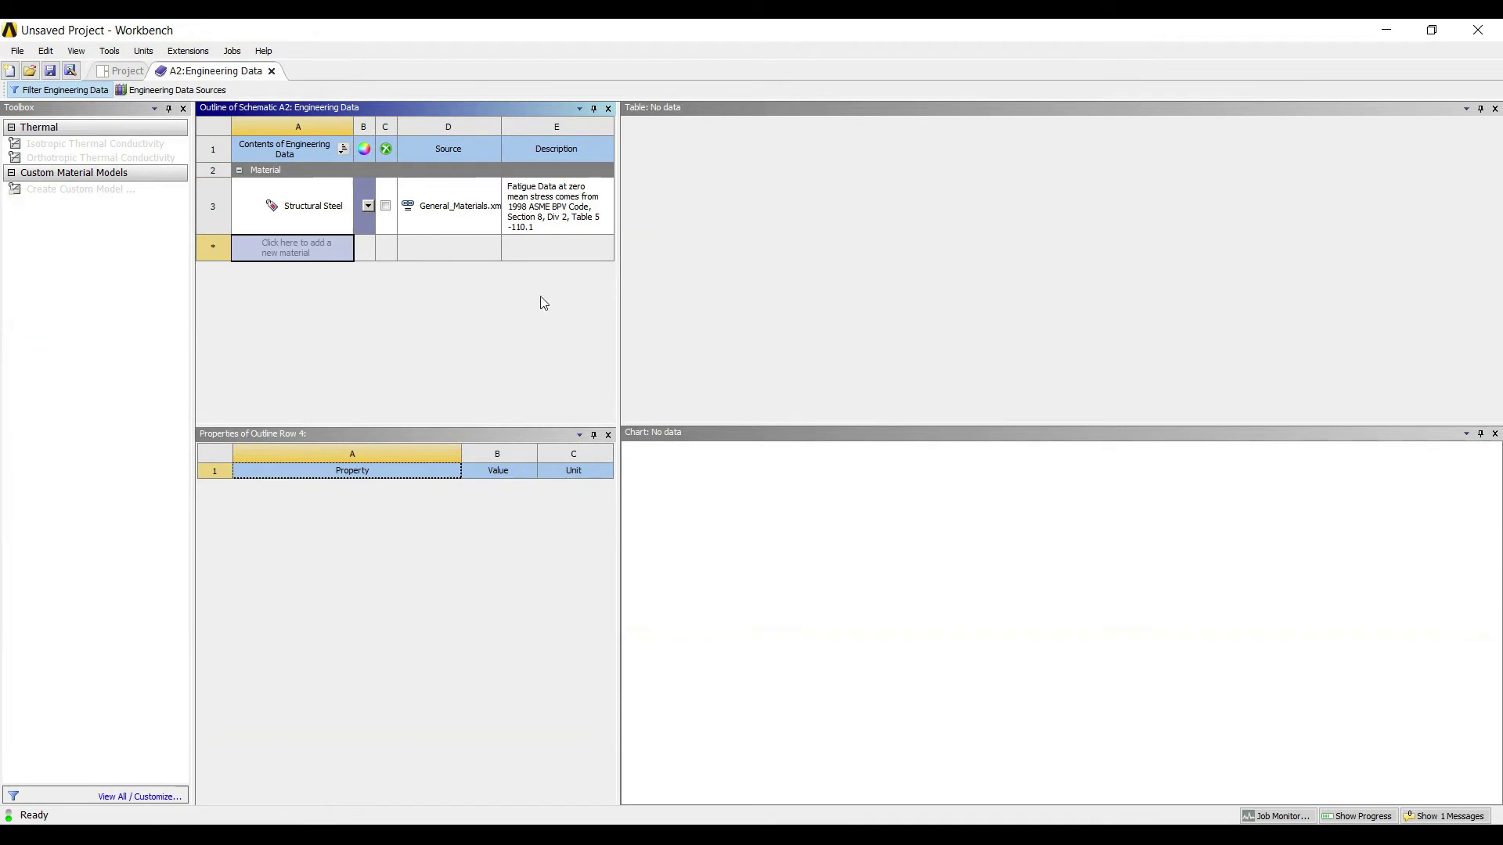
- Add Aluminum Alloy from the General Materials library to the engineering data and return to the project schematic
left_click(154, 88)
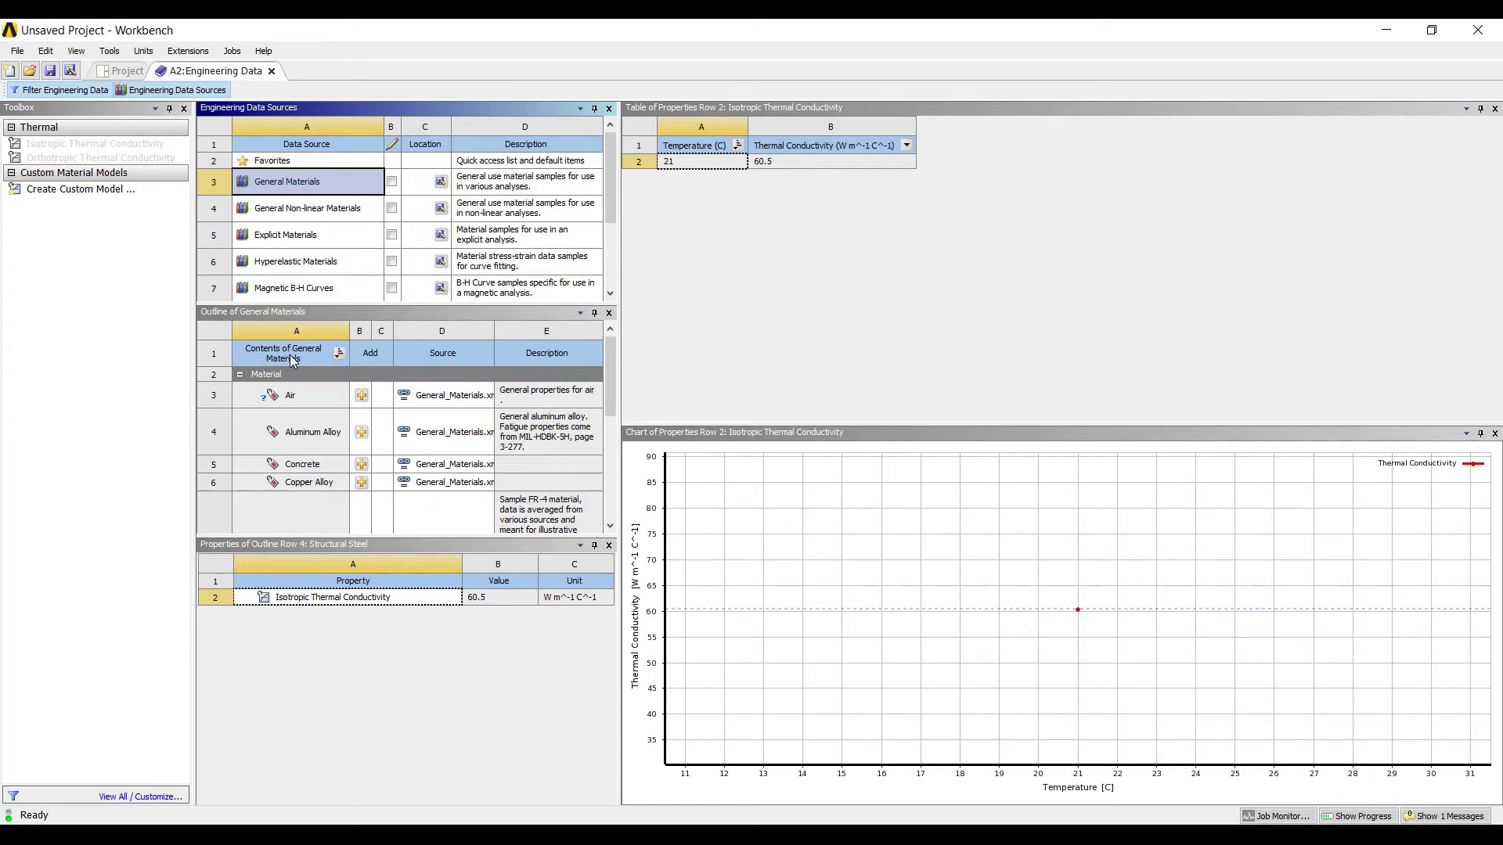
left_click(289, 355)
scroll(311, 368, "down", 3)
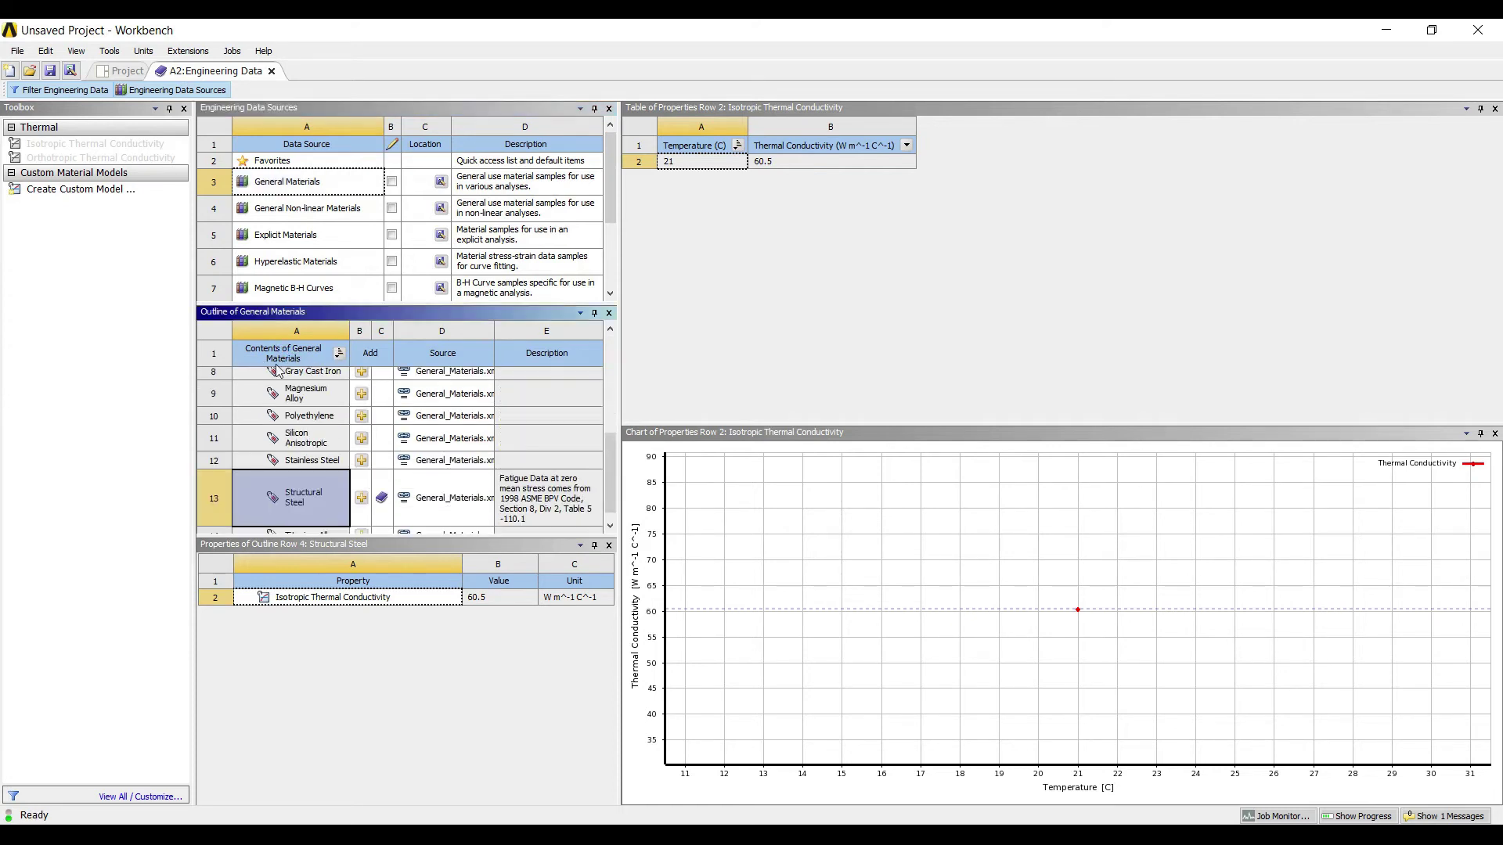
scroll(276, 365, "up", 3)
left_click(102, 70)
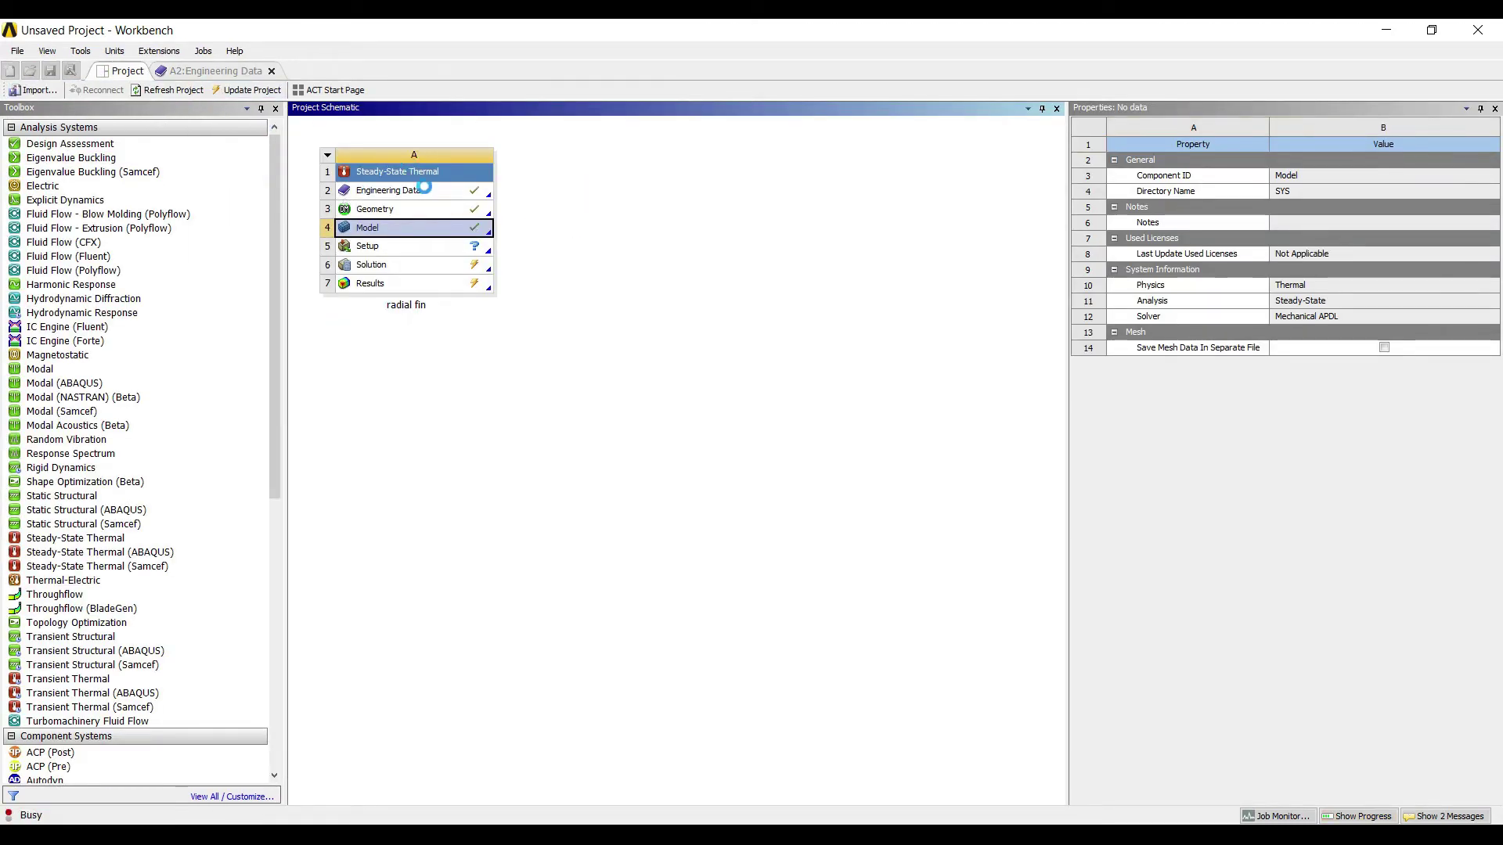
- Reopen the model in Mechanical and assign Aluminum Alloy to the tube body
double_click(368, 227)
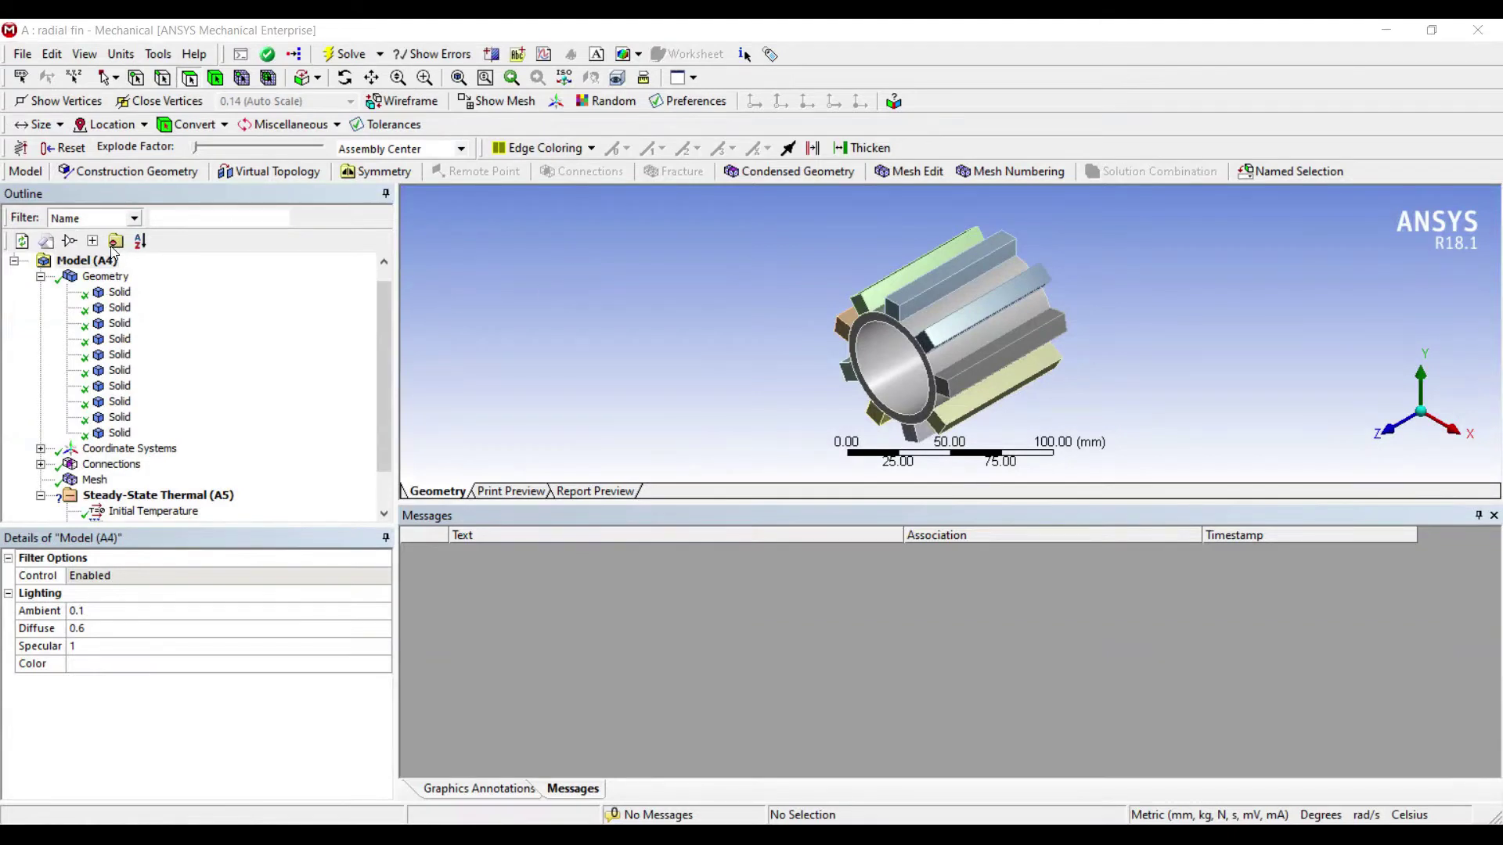
left_click(119, 292)
left_click(235, 716)
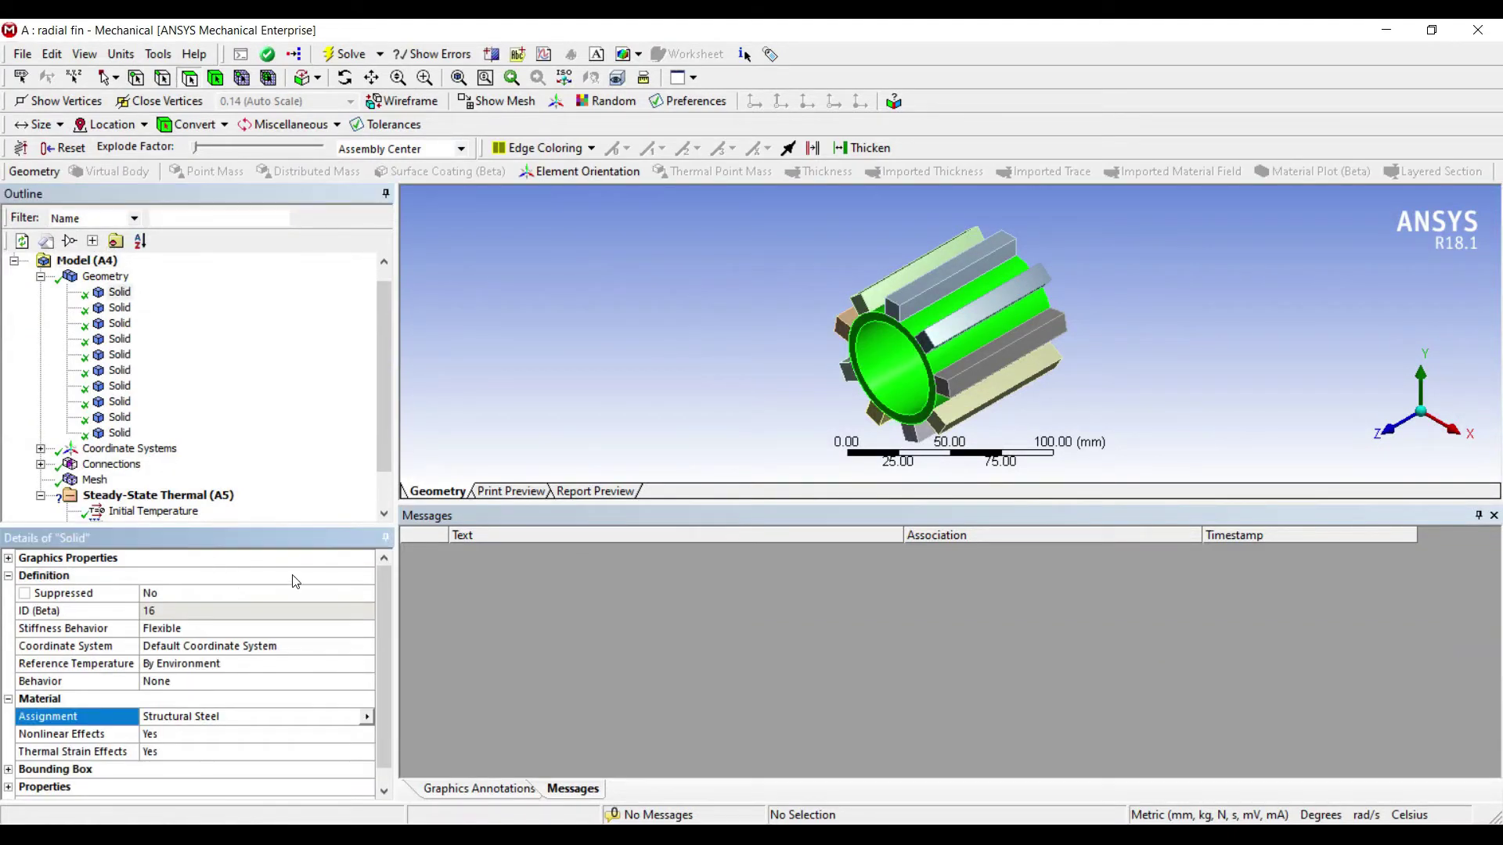
left_click(367, 717)
left_click(462, 799)
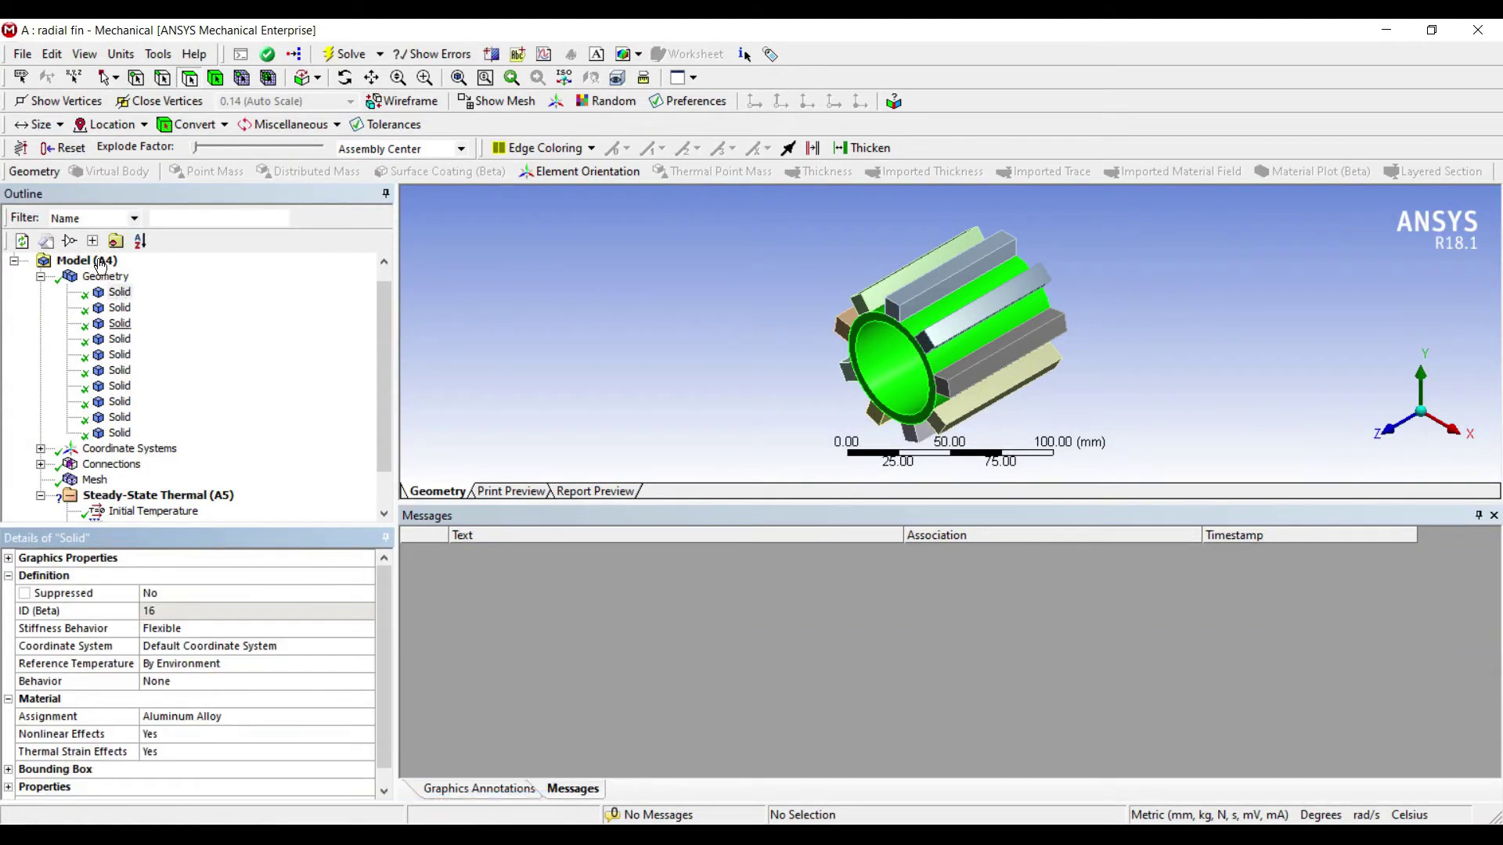
- Assign Aluminum Alloy to the first fin body, second in the geometry list
left_click(119, 308)
left_click(246, 717)
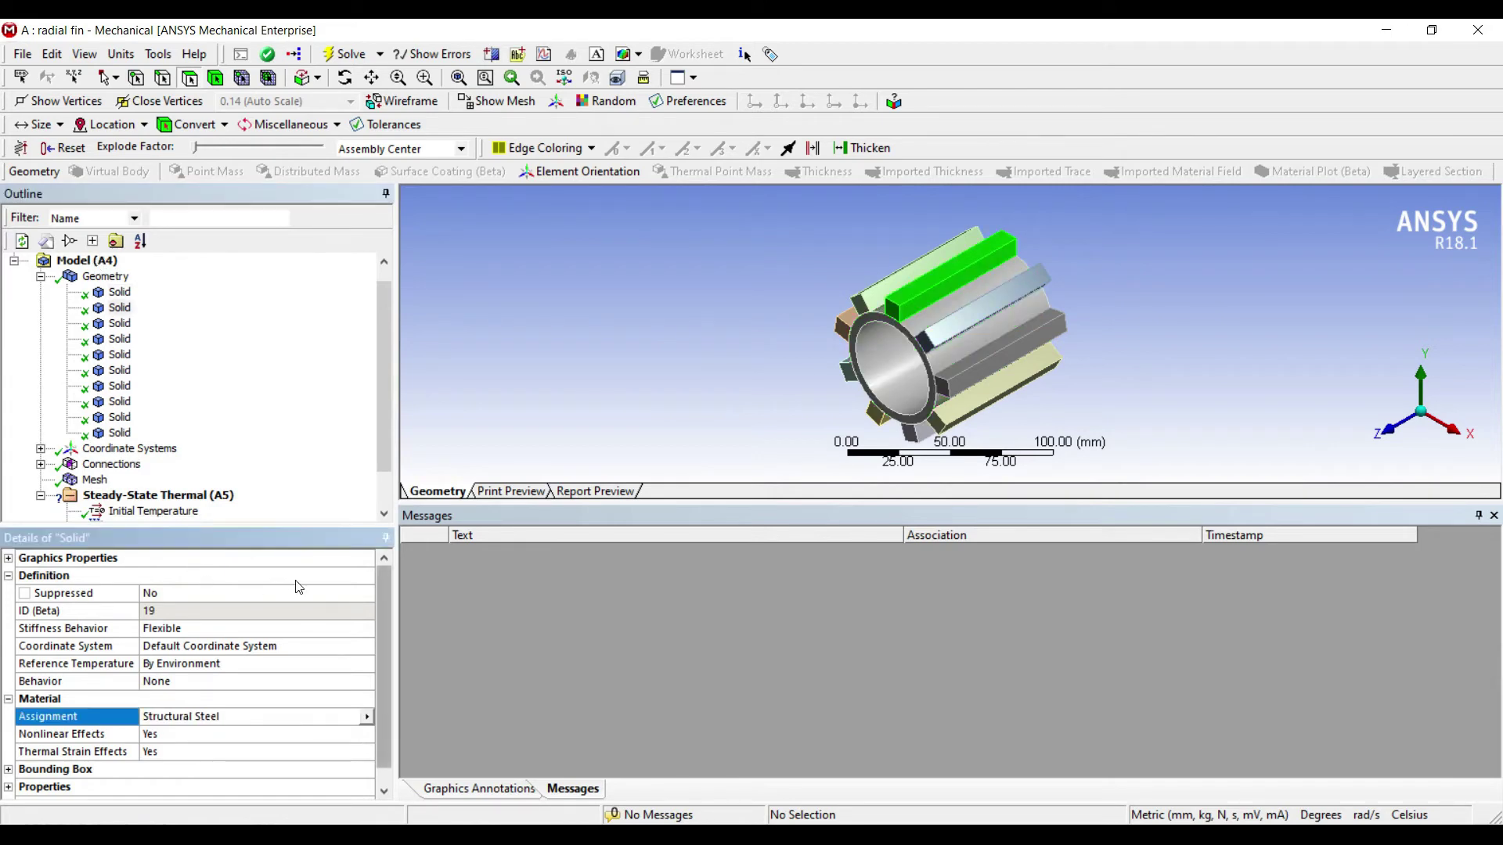
left_click(366, 717)
left_click(442, 801)
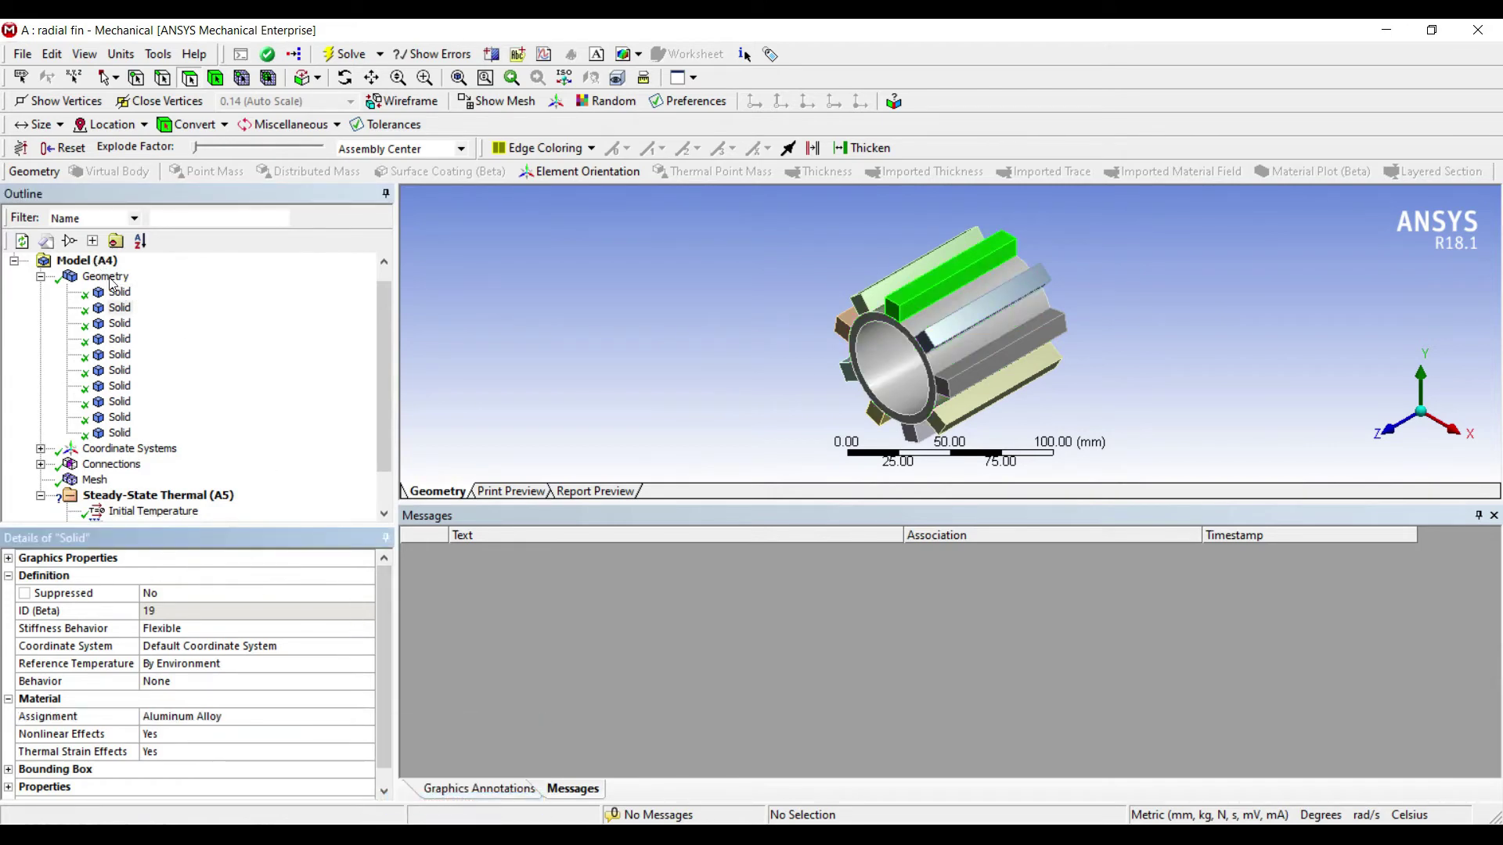
- Assign Aluminum Alloy to the second fin body, third in the geometry list
left_click(120, 323)
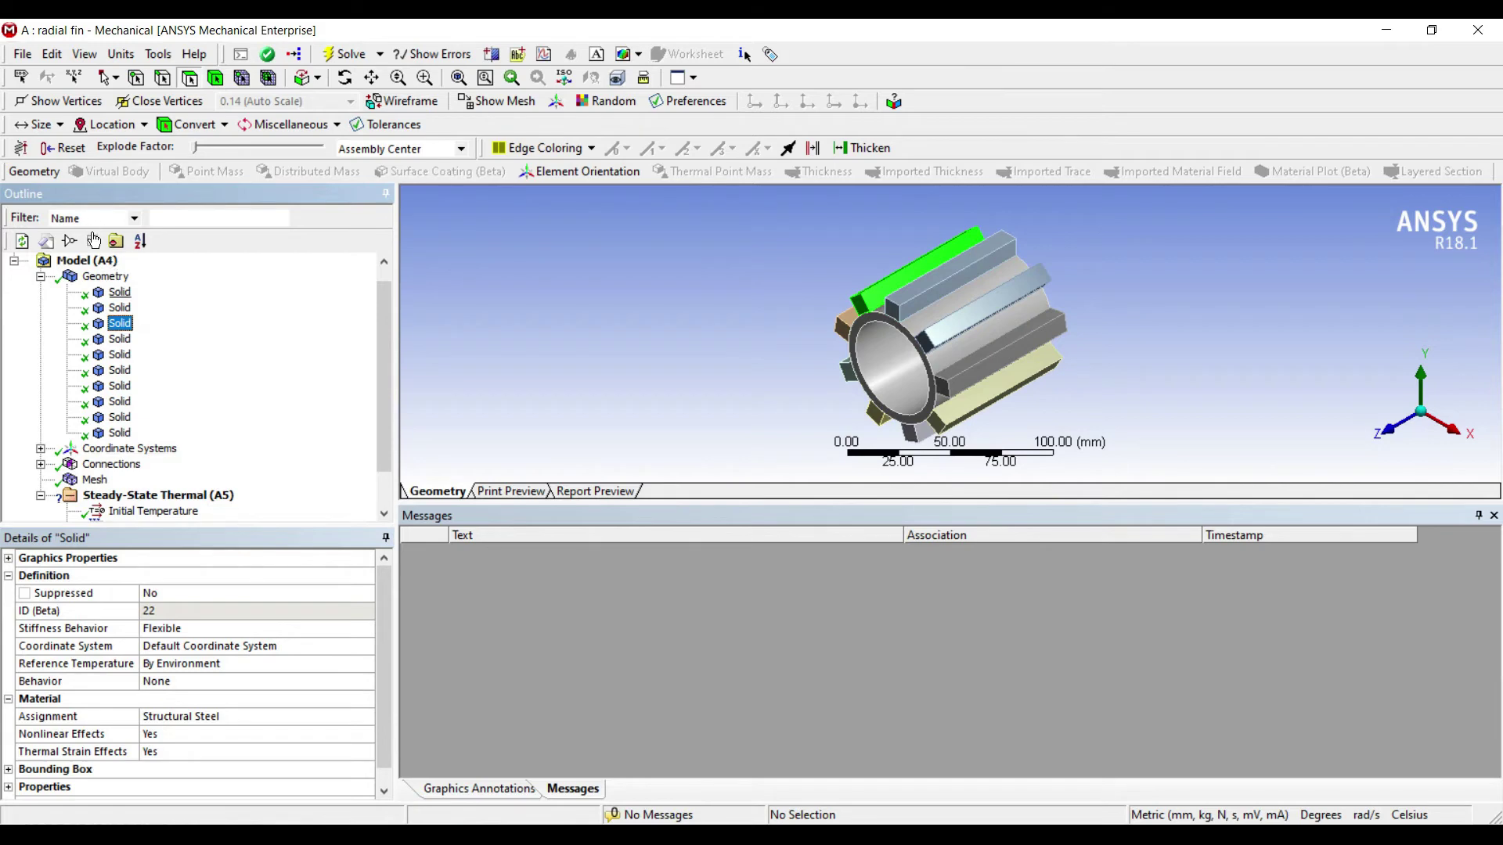
left_click(119, 292)
left_click(120, 323)
left_click(247, 717)
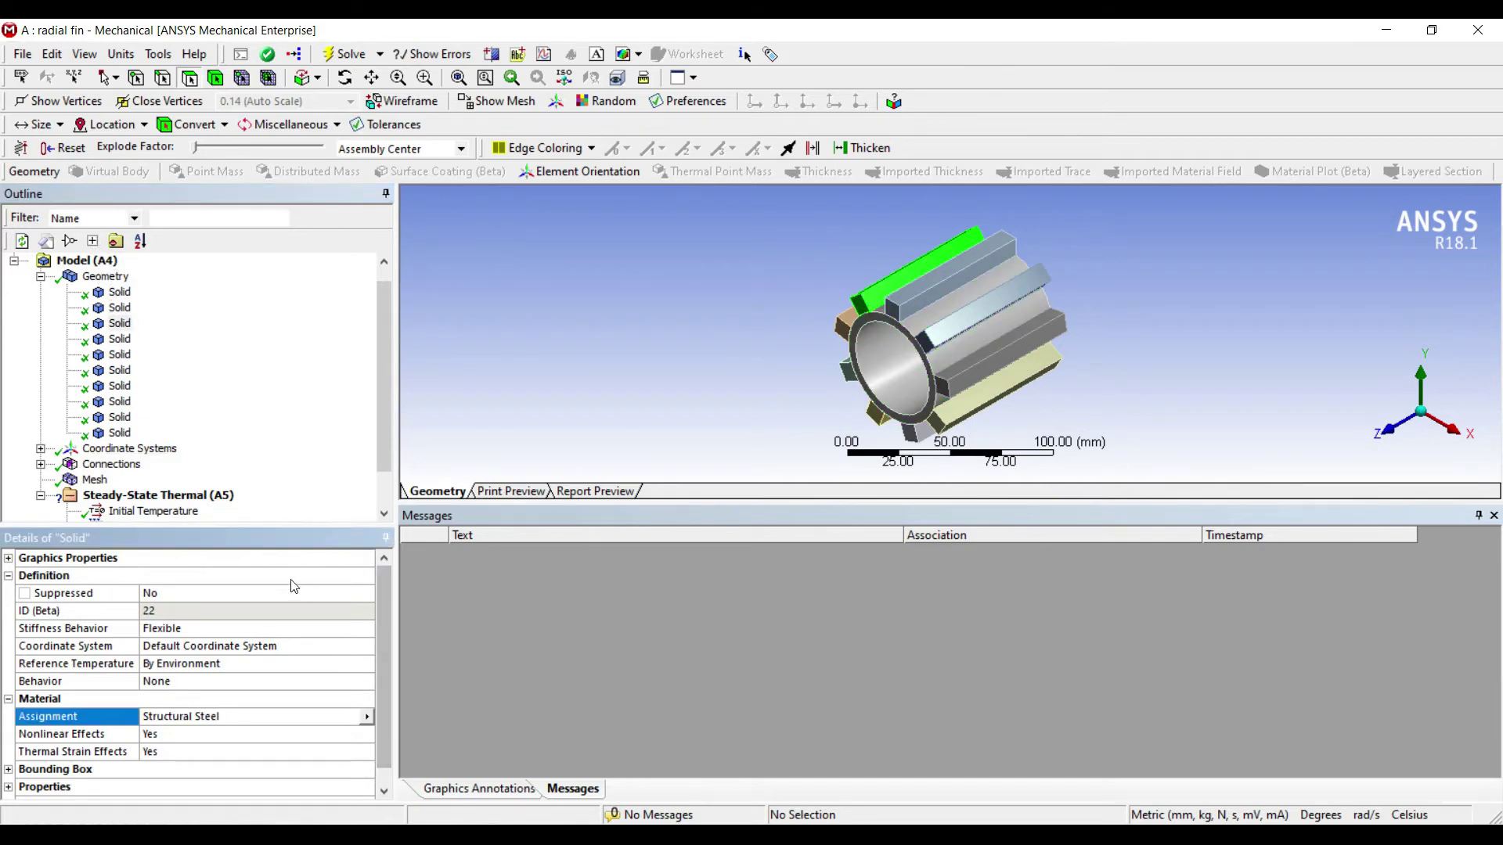
left_click(367, 717)
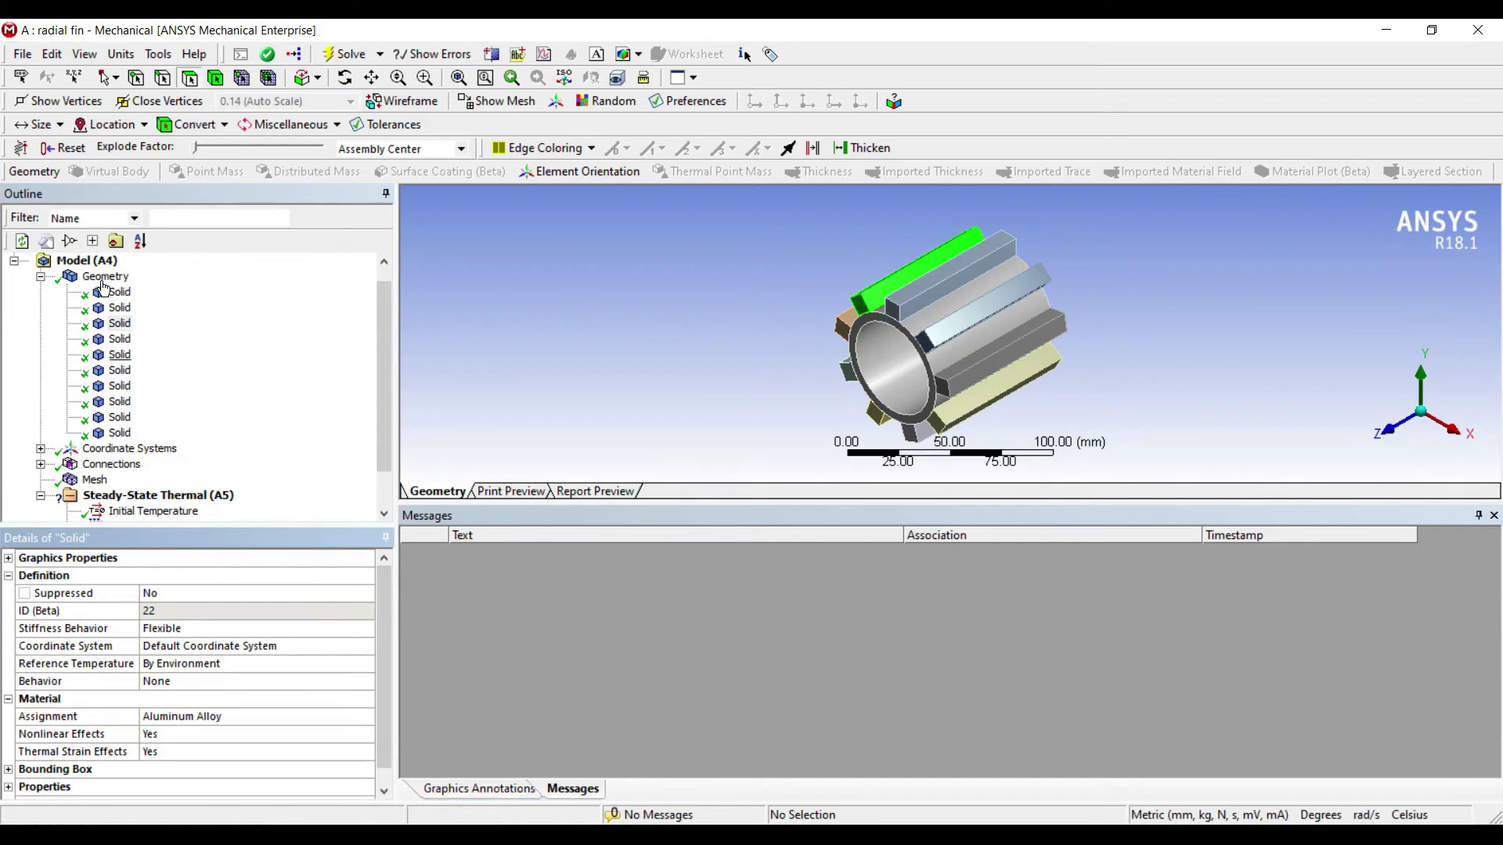
- Assign Aluminum Alloy to the remaining fin bodies and collapse the geometry list
left_click(120, 339)
left_click(247, 601)
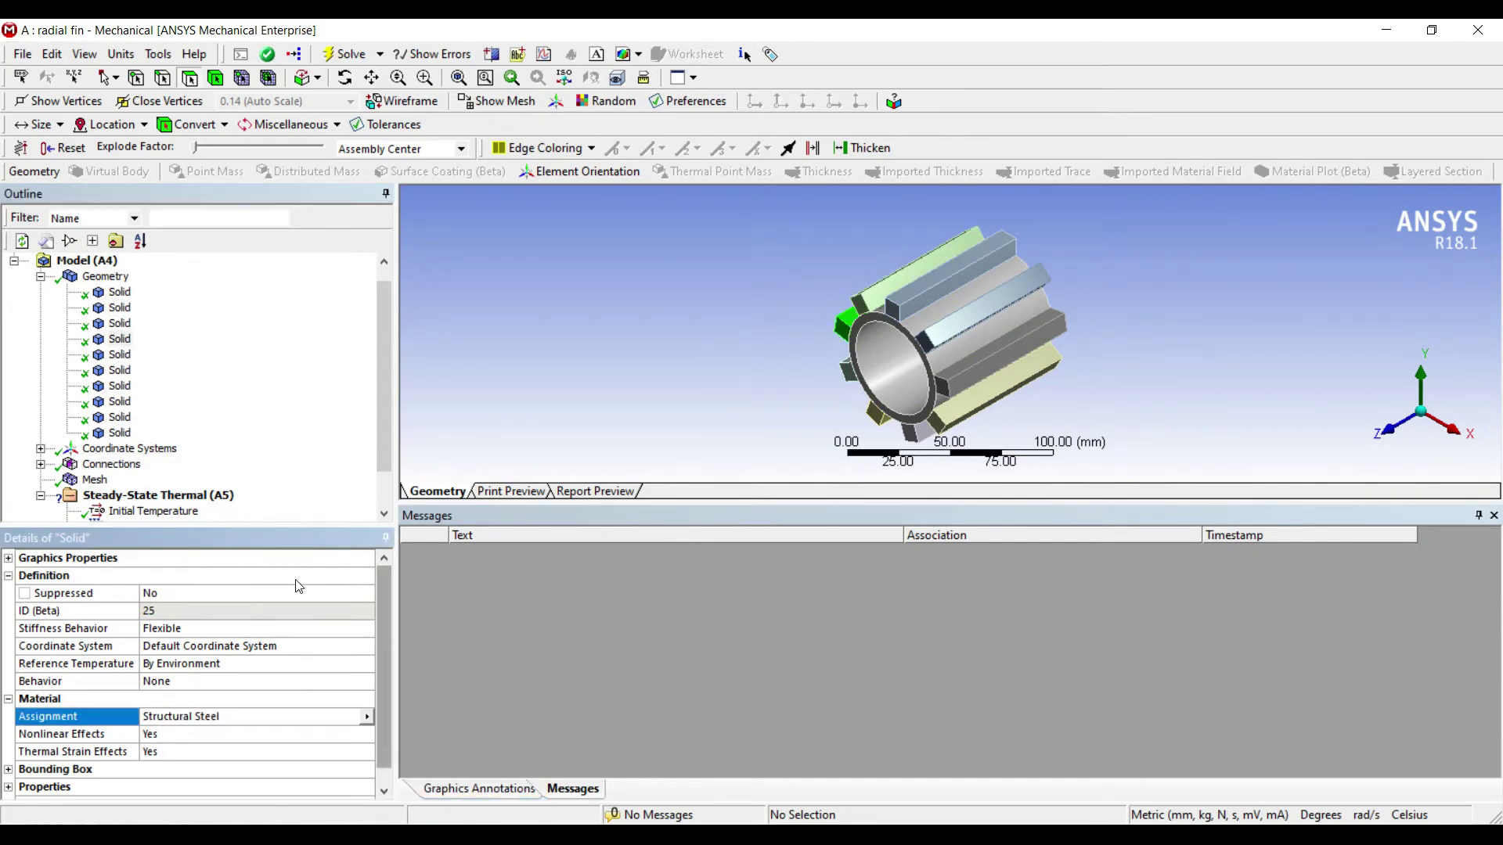
left_click(367, 716)
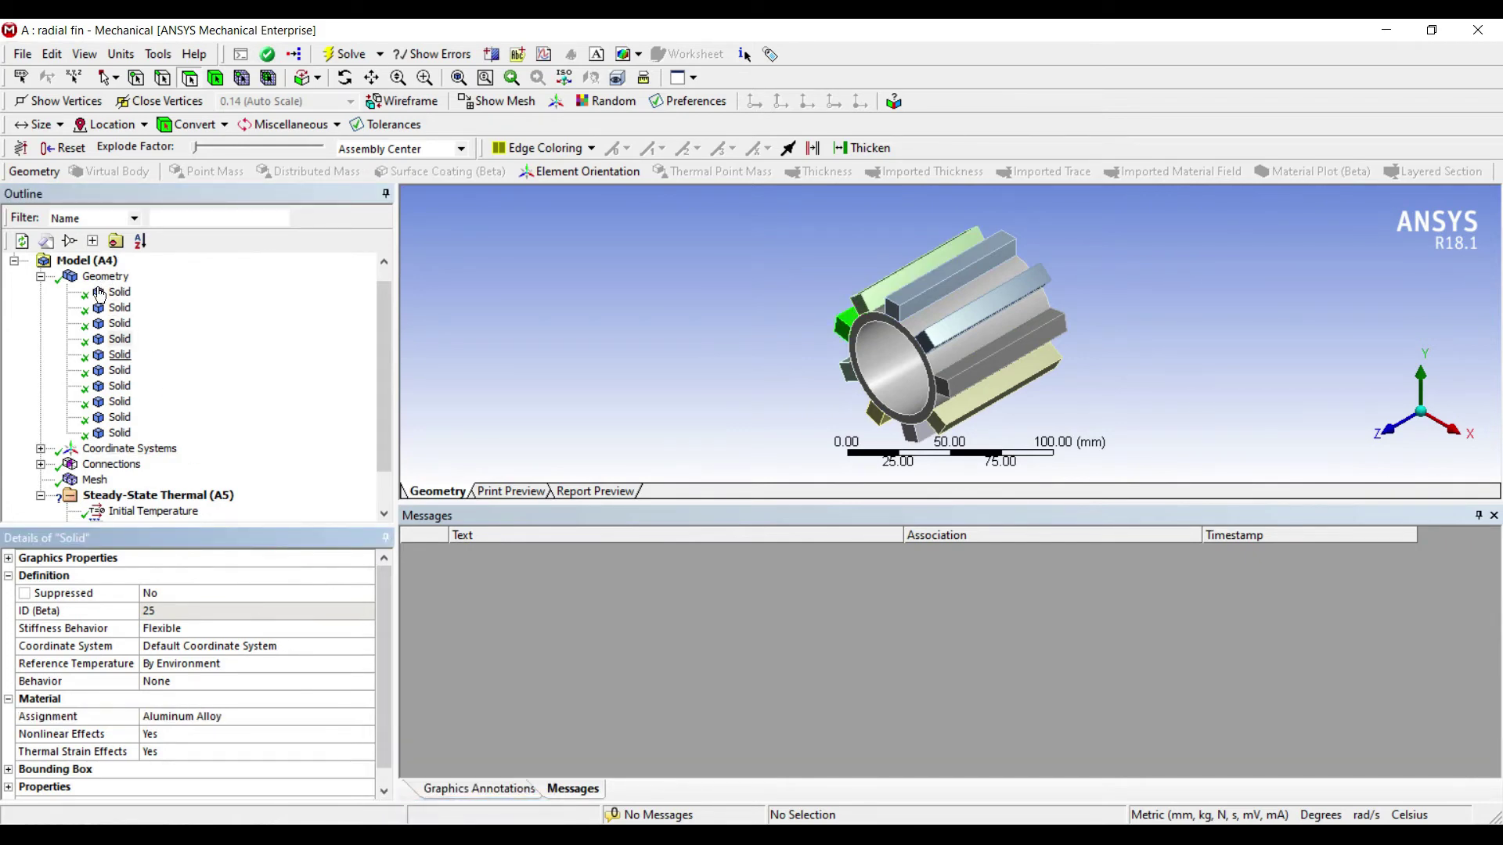
left_click(120, 355)
left_click(282, 586)
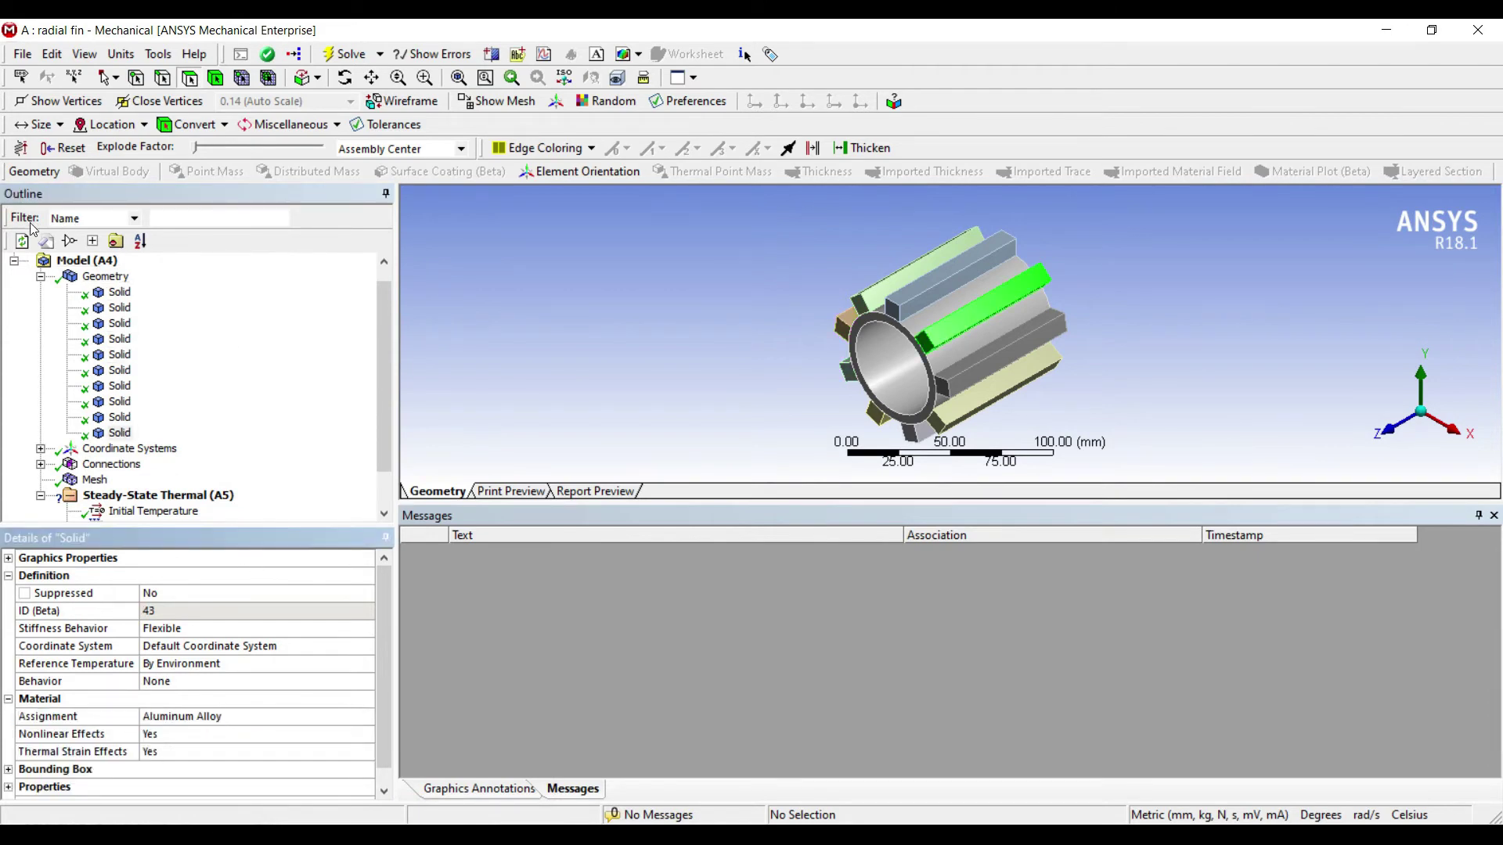
double_click(93, 276)
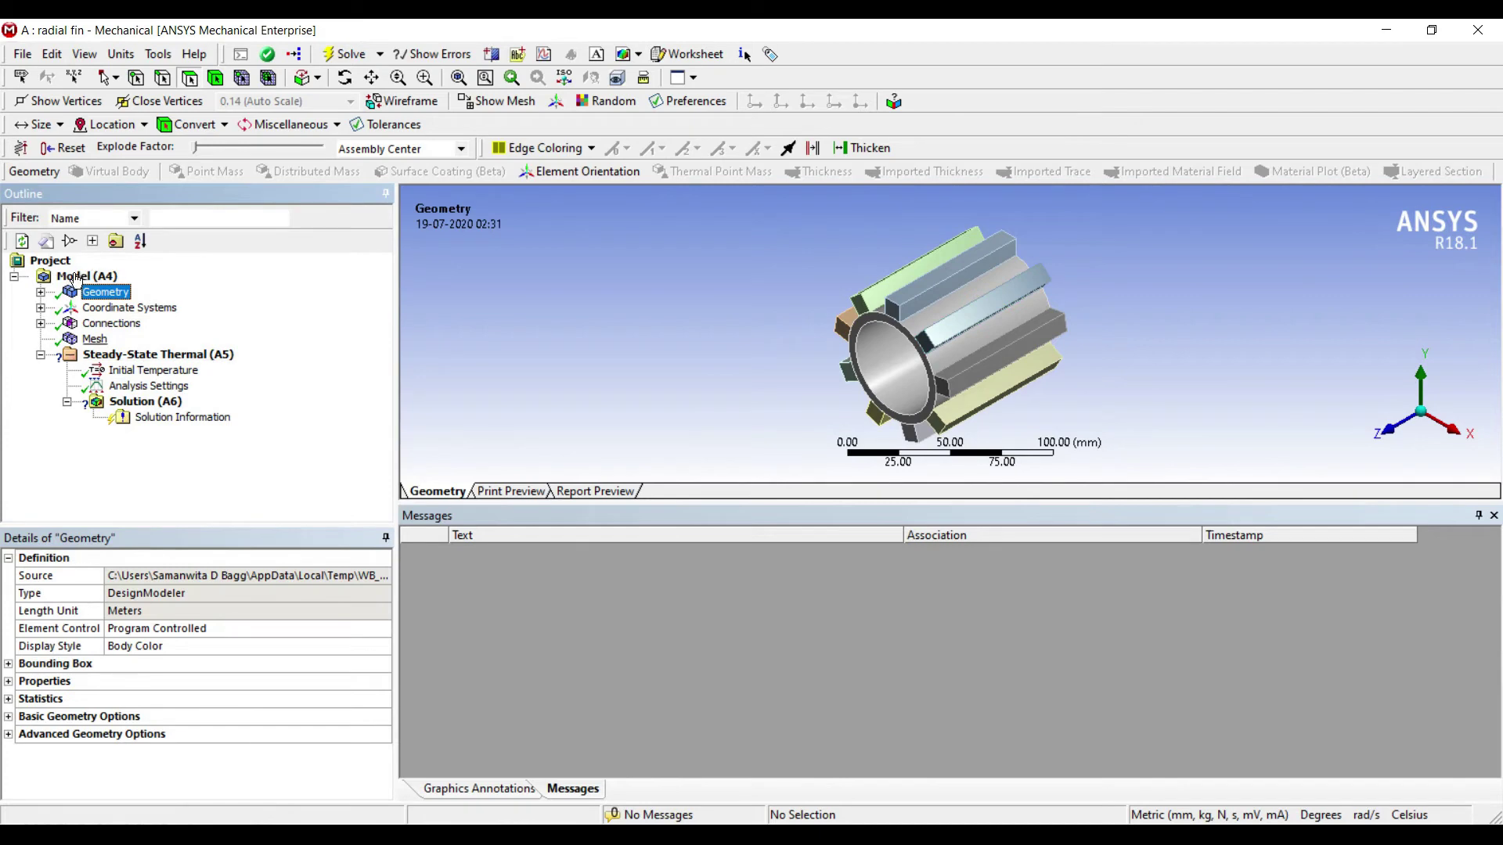
- Set the mesh sizing's Relevance Center to Fine and regenerate the mesh
left_click(93, 338)
left_click(8, 663)
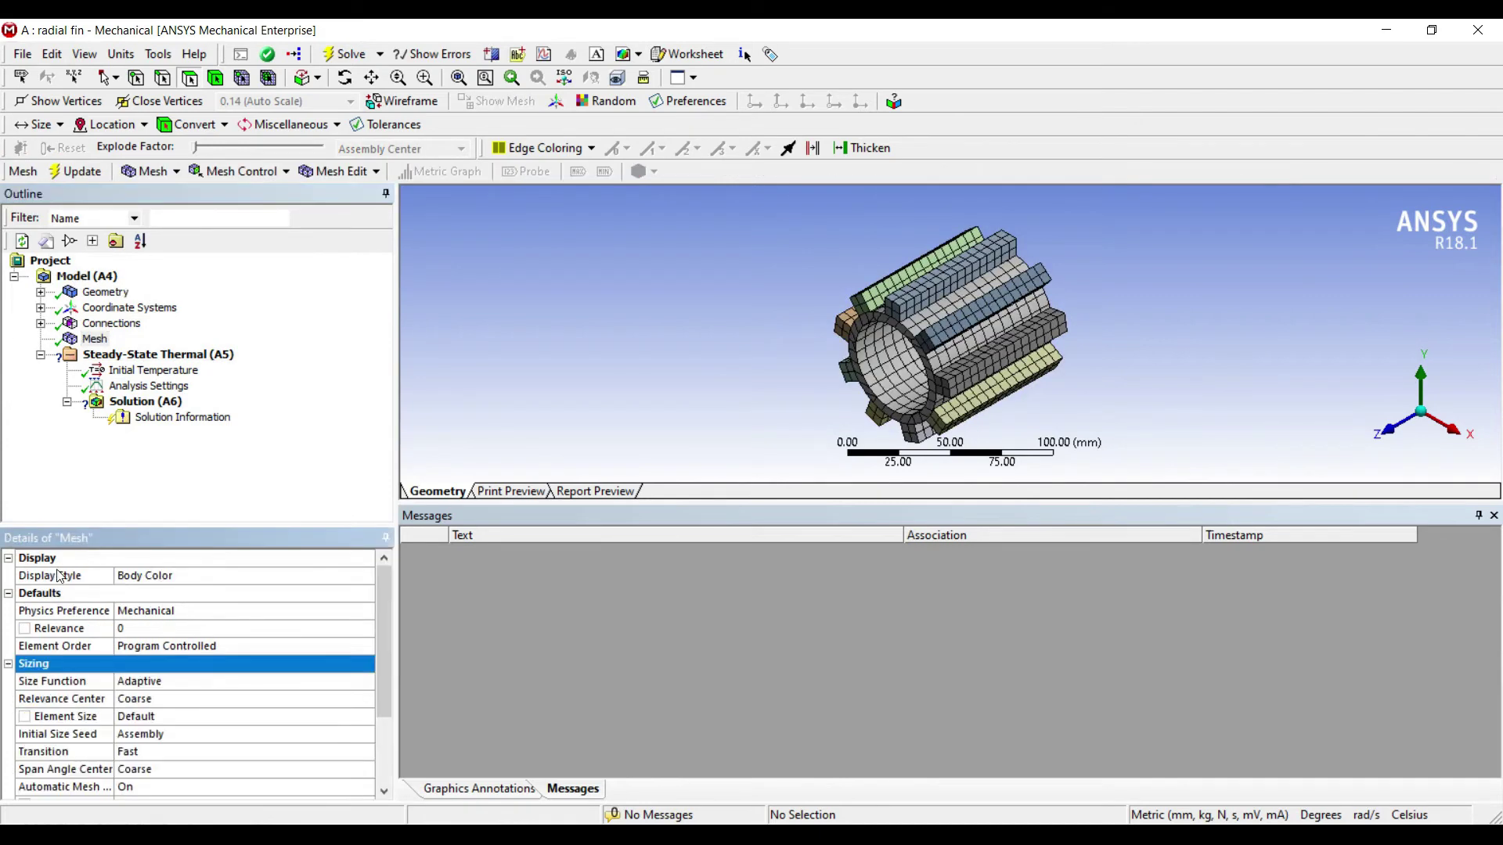
key("Down")
key("Down")
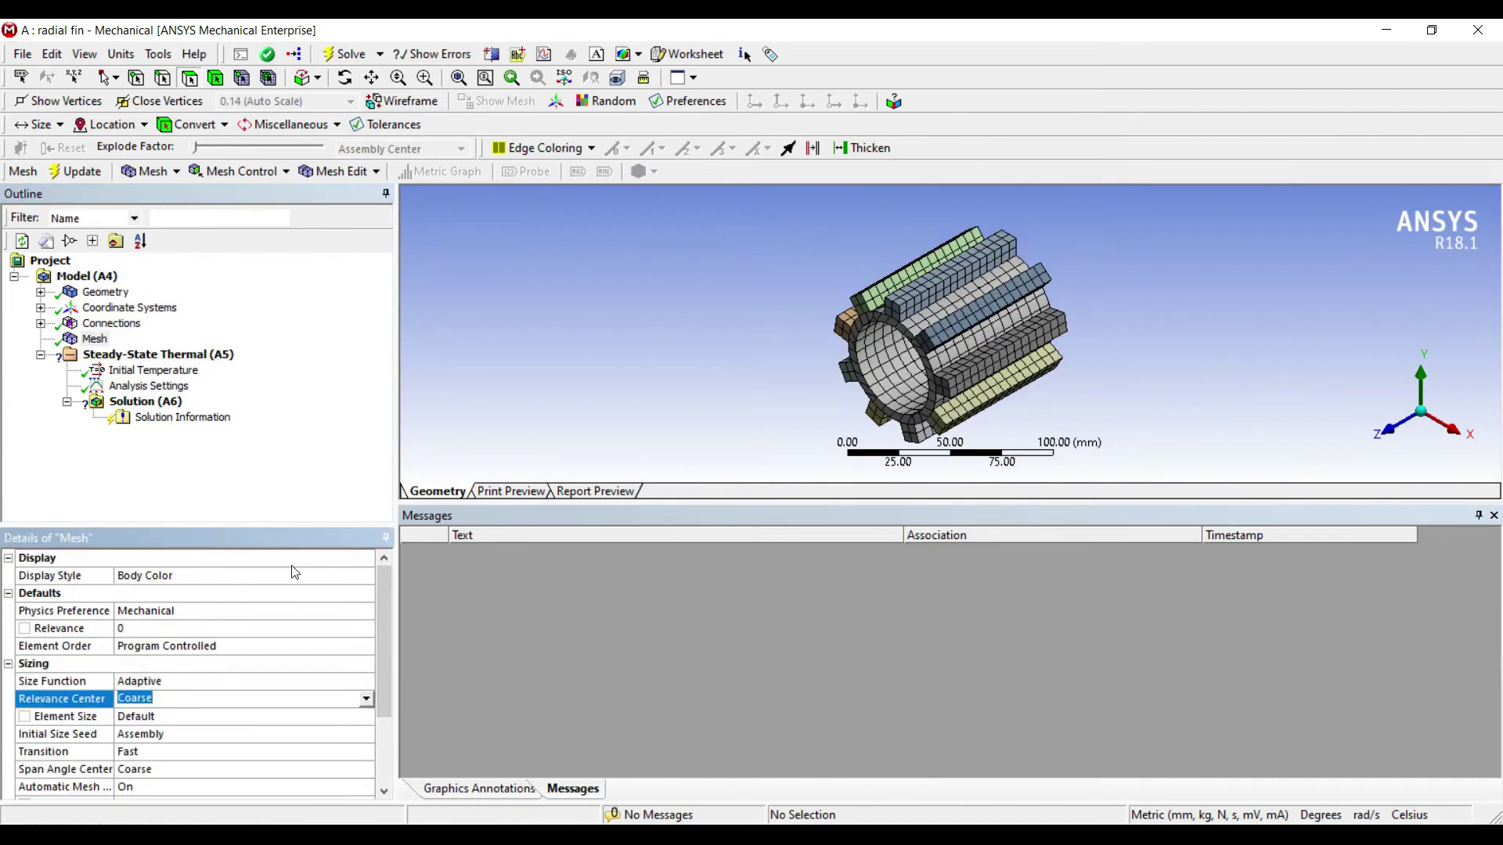
left_click(366, 699)
left_click(242, 741)
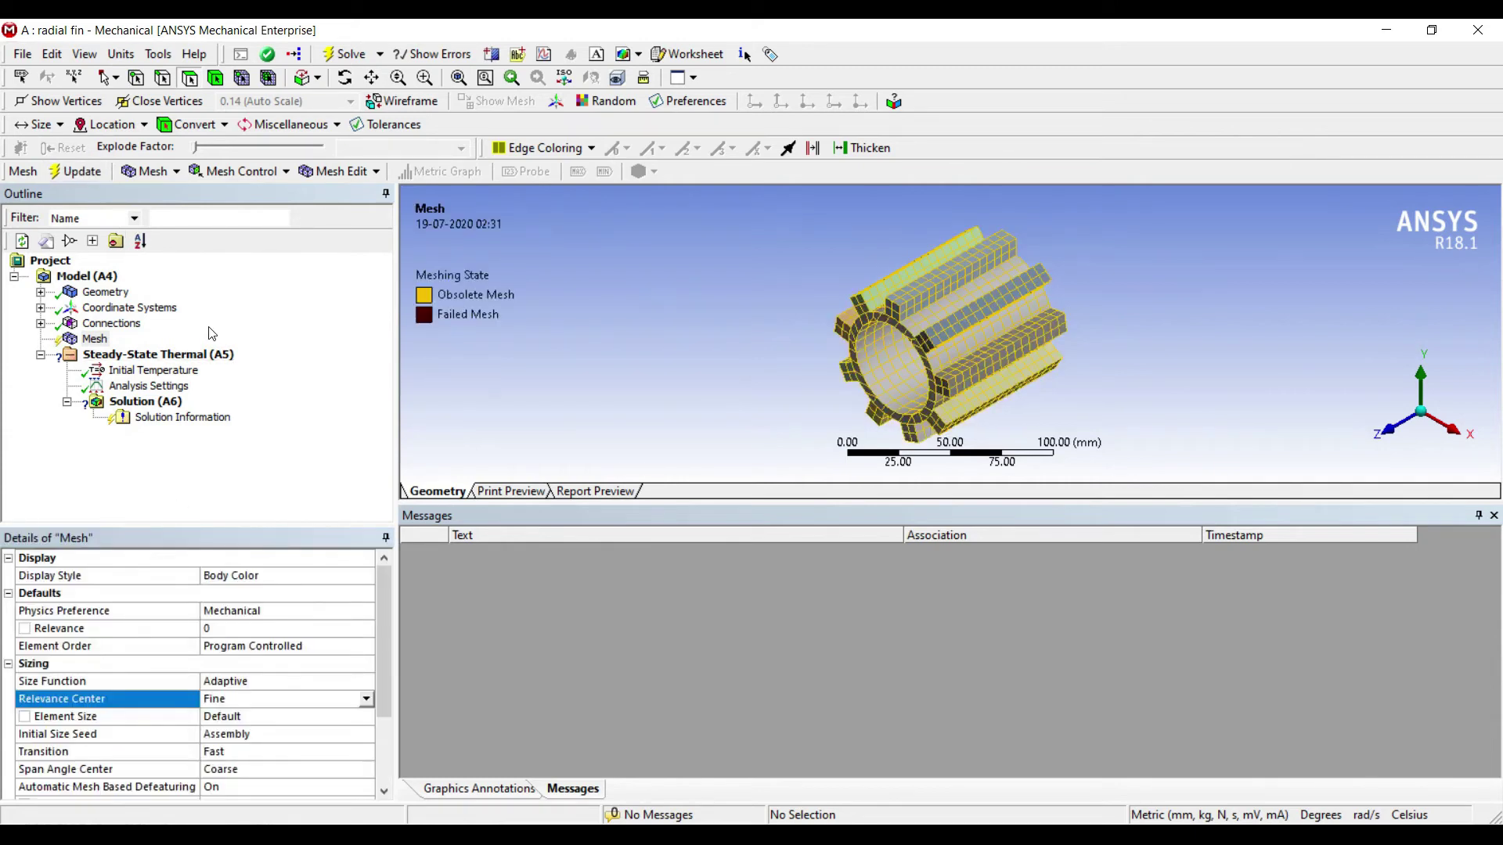
key("F5")
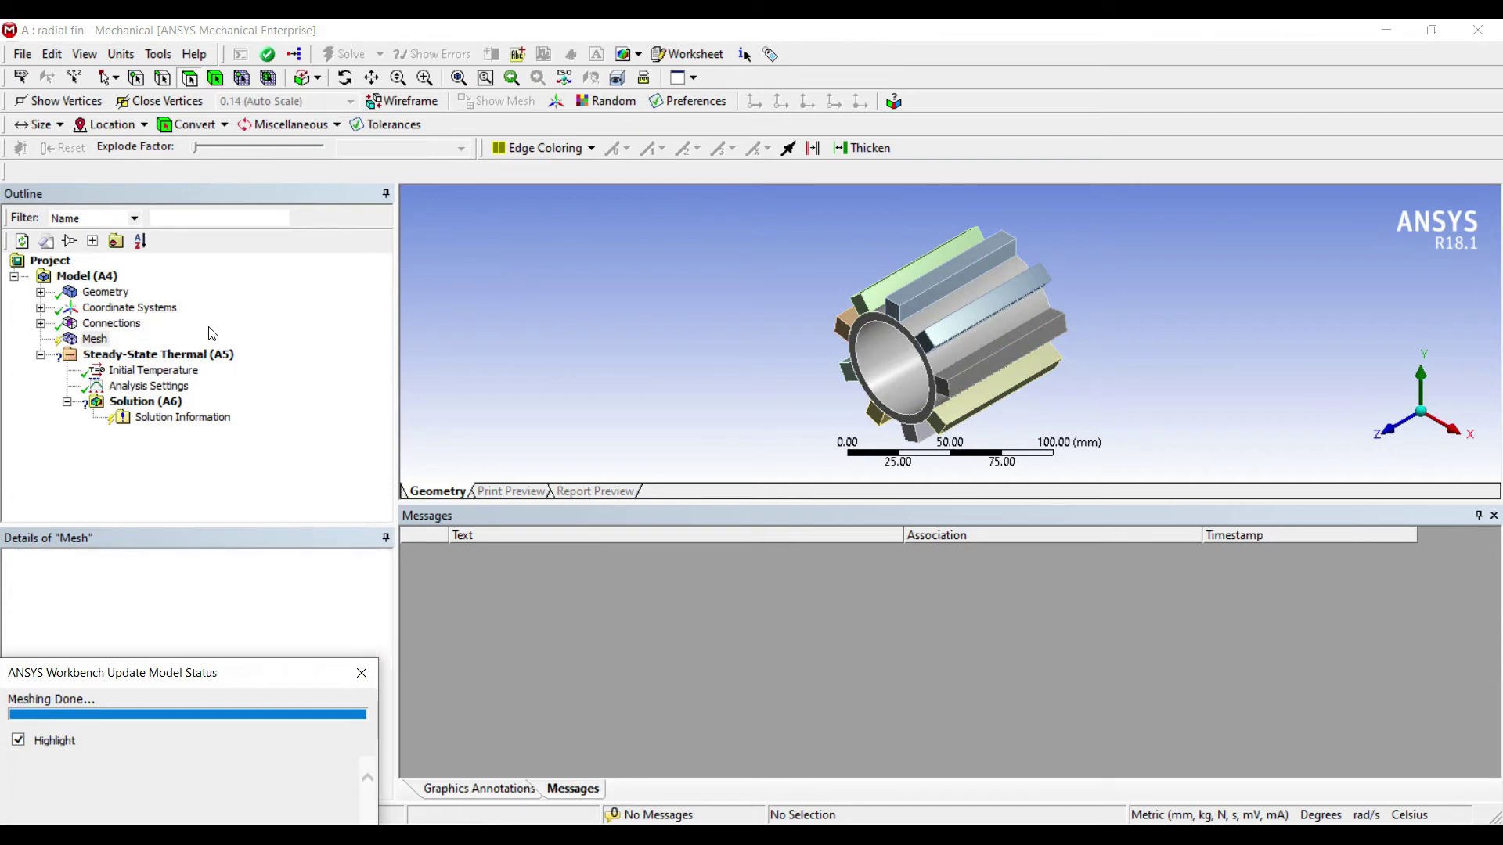
- Apply a Temperature load of 2000 °C to the tube's inner cylindrical face in the steady-state thermal analysis
left_click(149, 386)
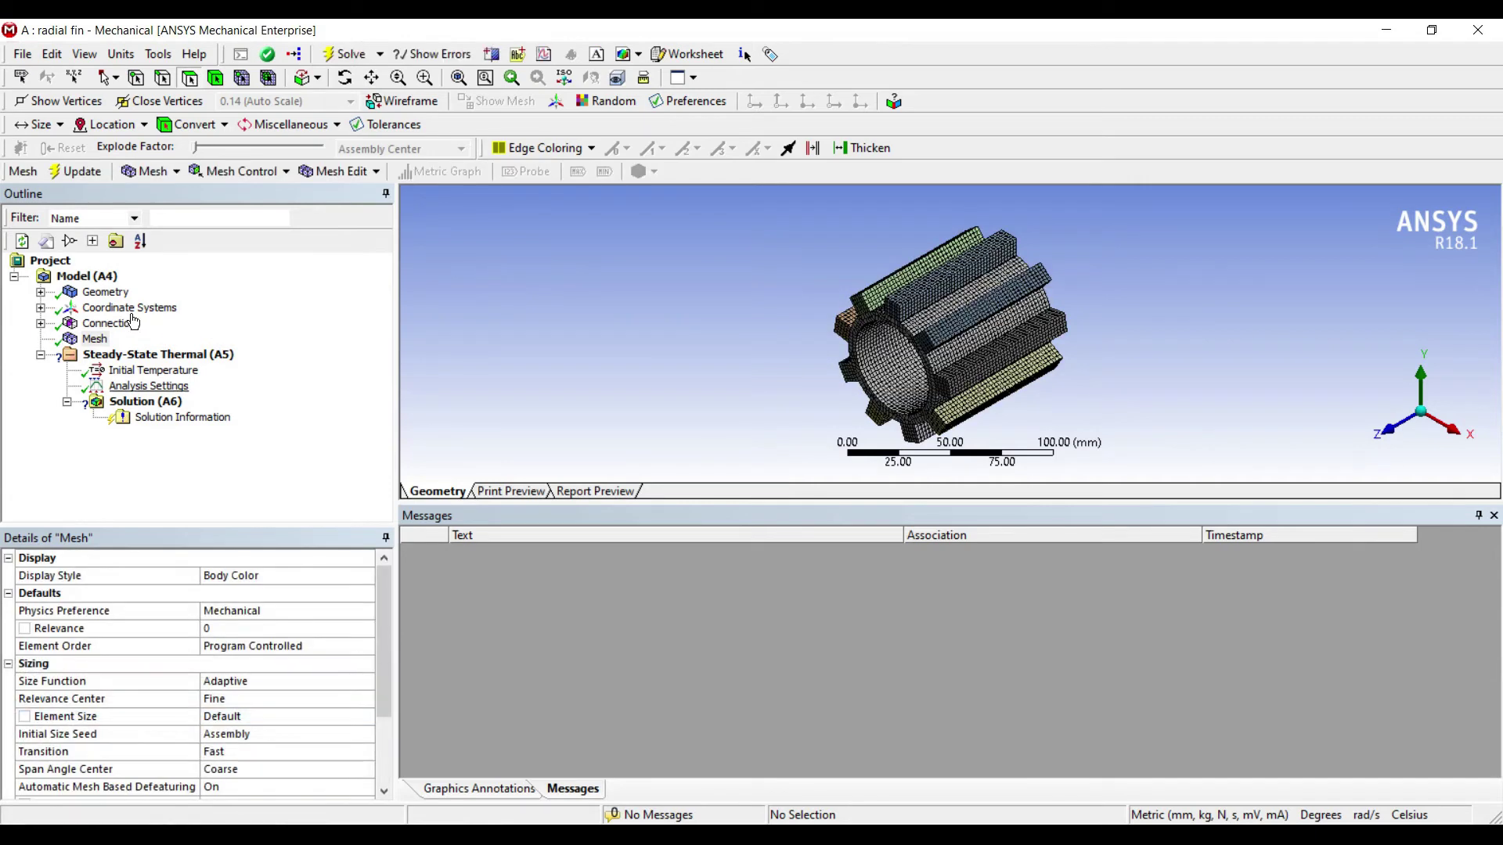
middle_click_drag(699, 319, 716, 257)
left_click(712, 306)
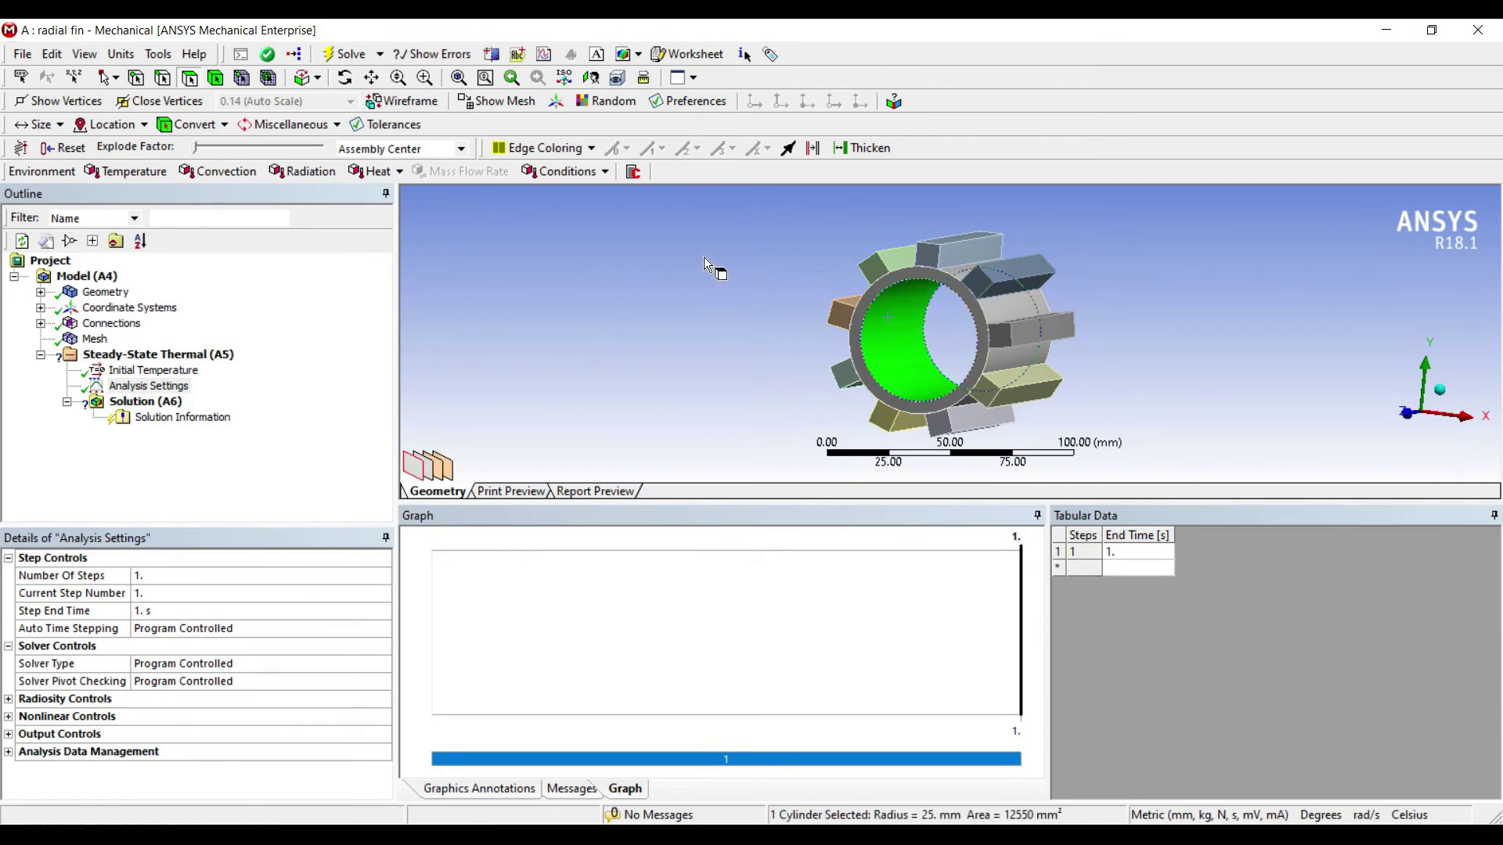
right_click(882, 320)
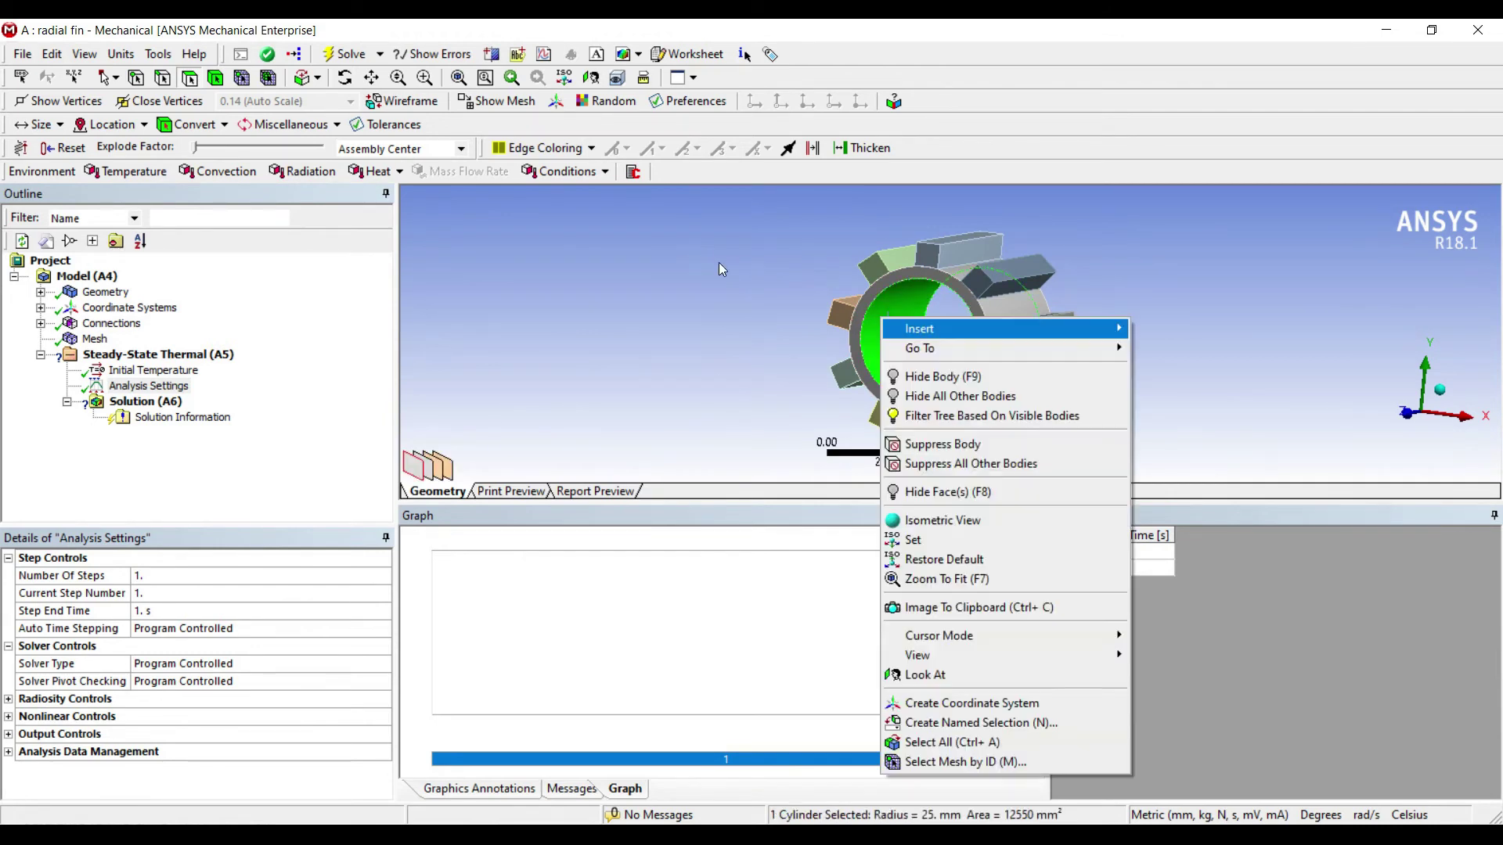
mouse_move(964, 332)
left_click(1182, 385)
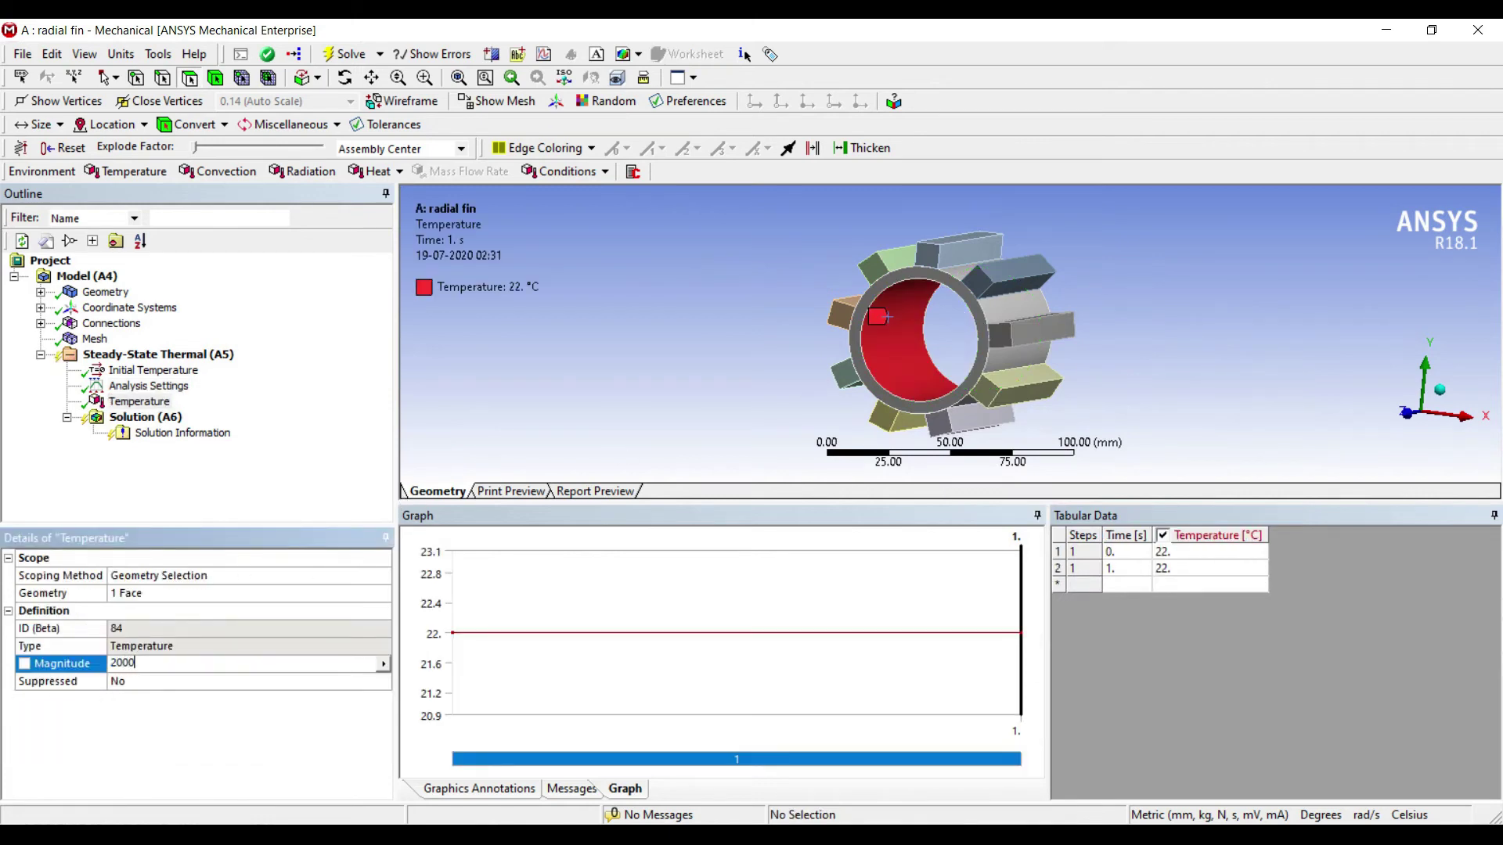
type("2000")
key("Return")
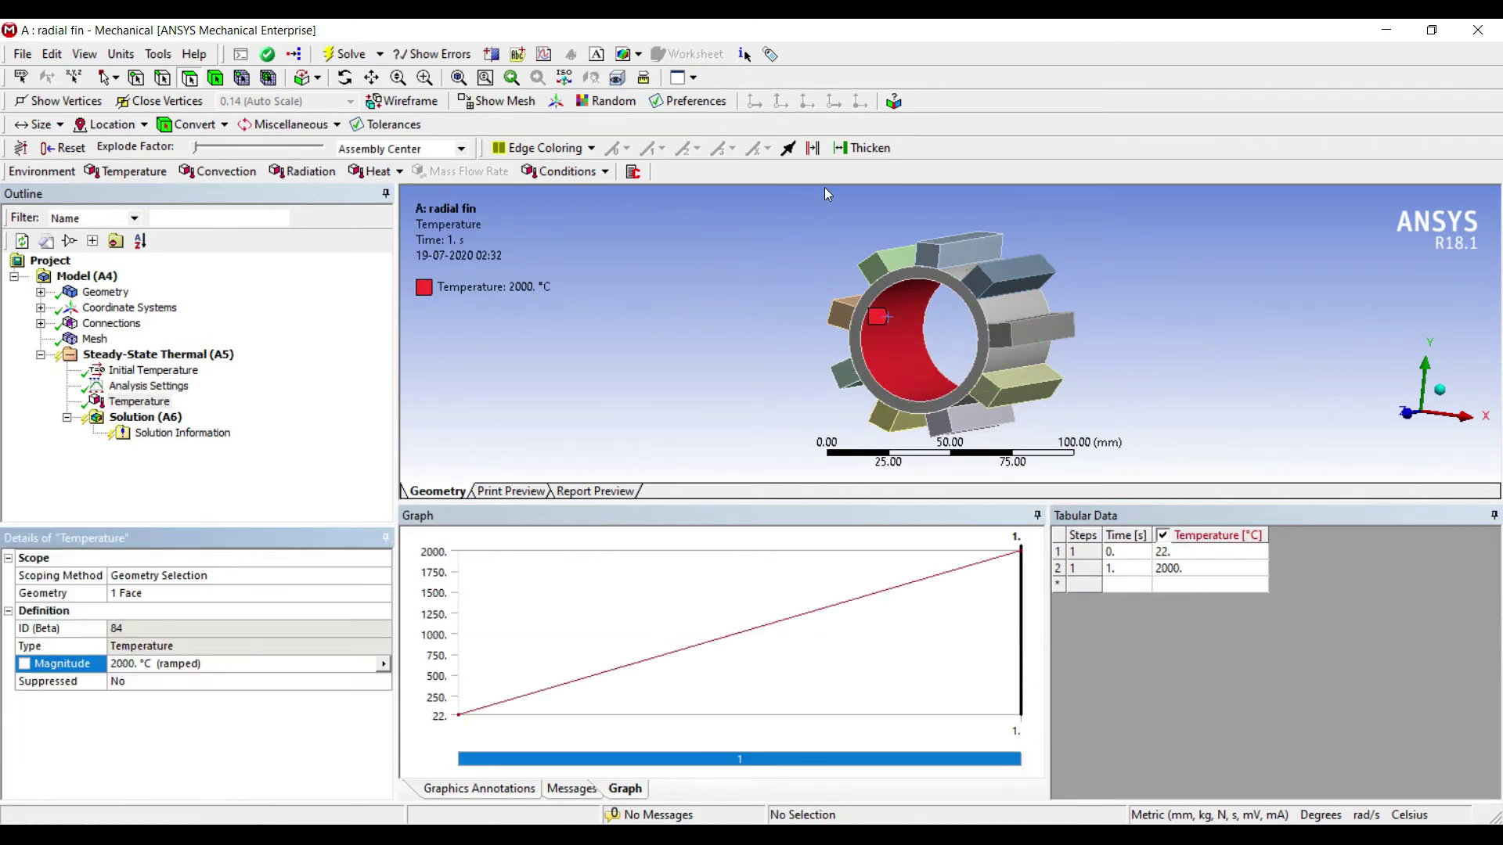
- Apply a second Temperature load of 25 °C to the outer tip faces of all nine fins
left_click_drag(743, 206, 788, 211)
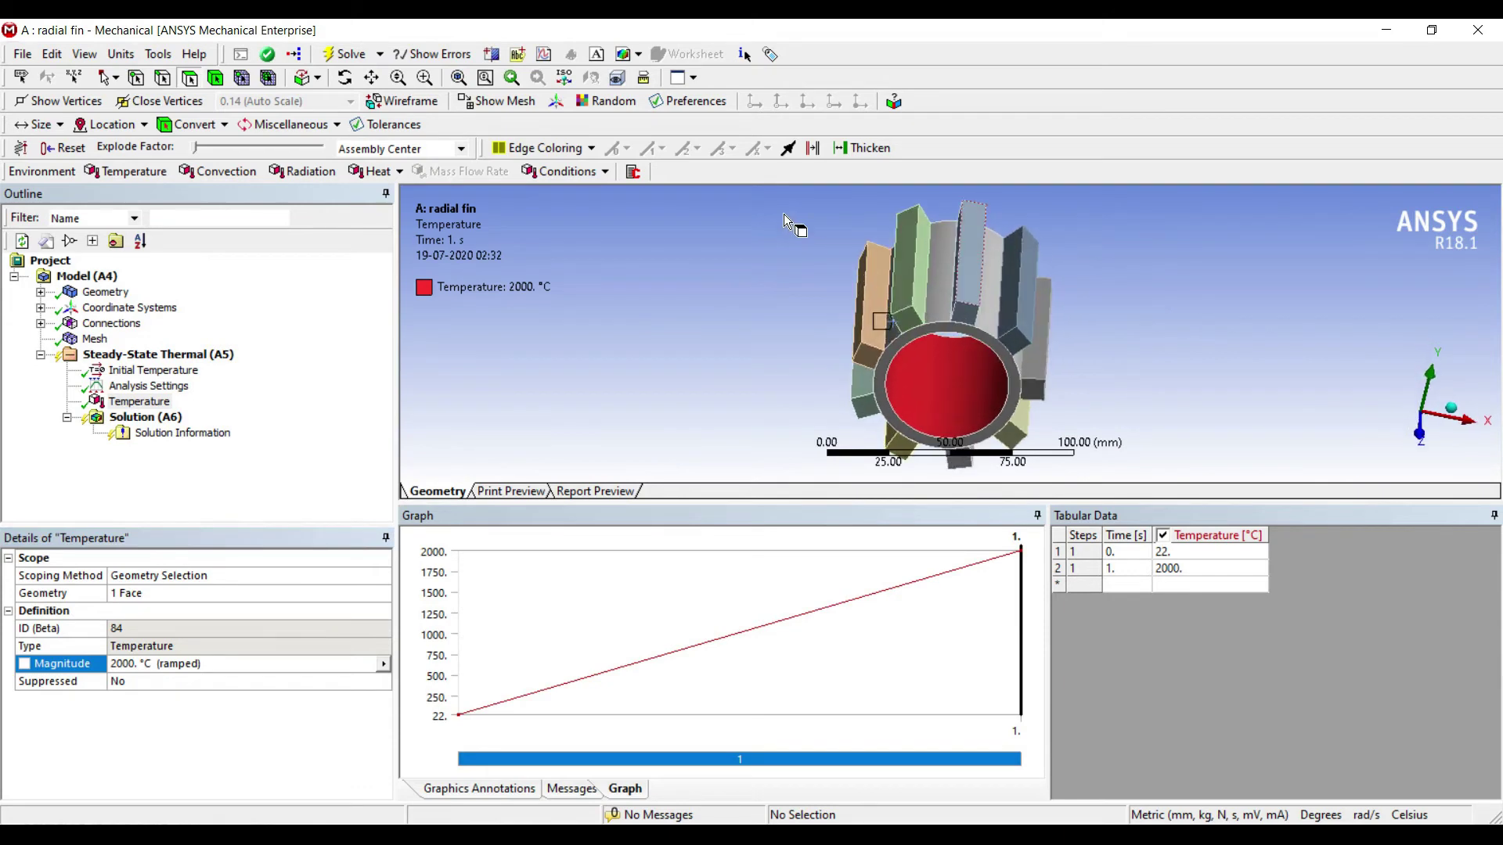
middle_click_drag(782, 261, 775, 183)
left_click(778, 191)
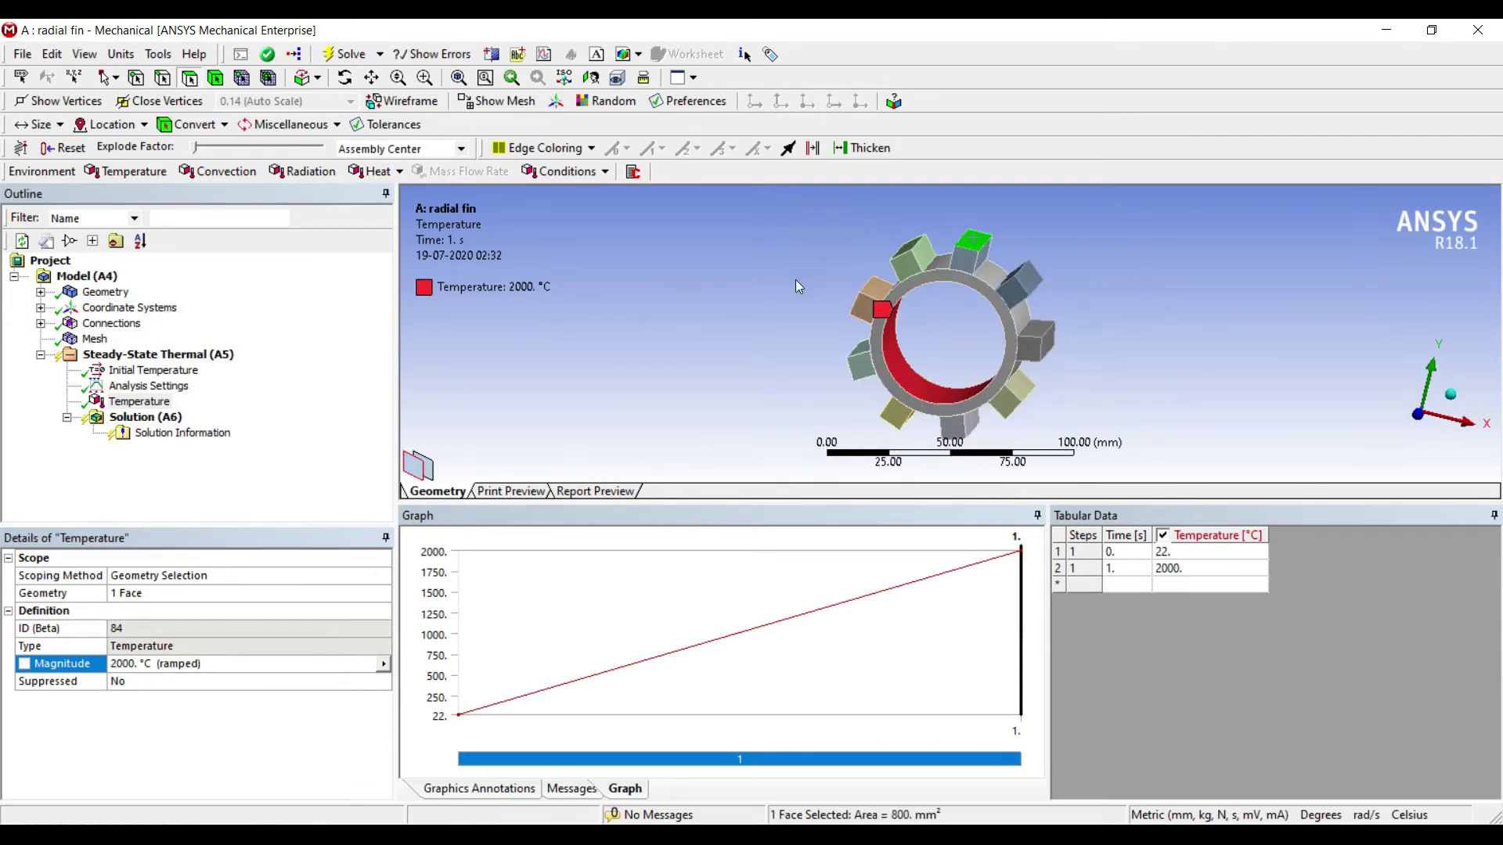
left_click(1026, 278, "ctrl")
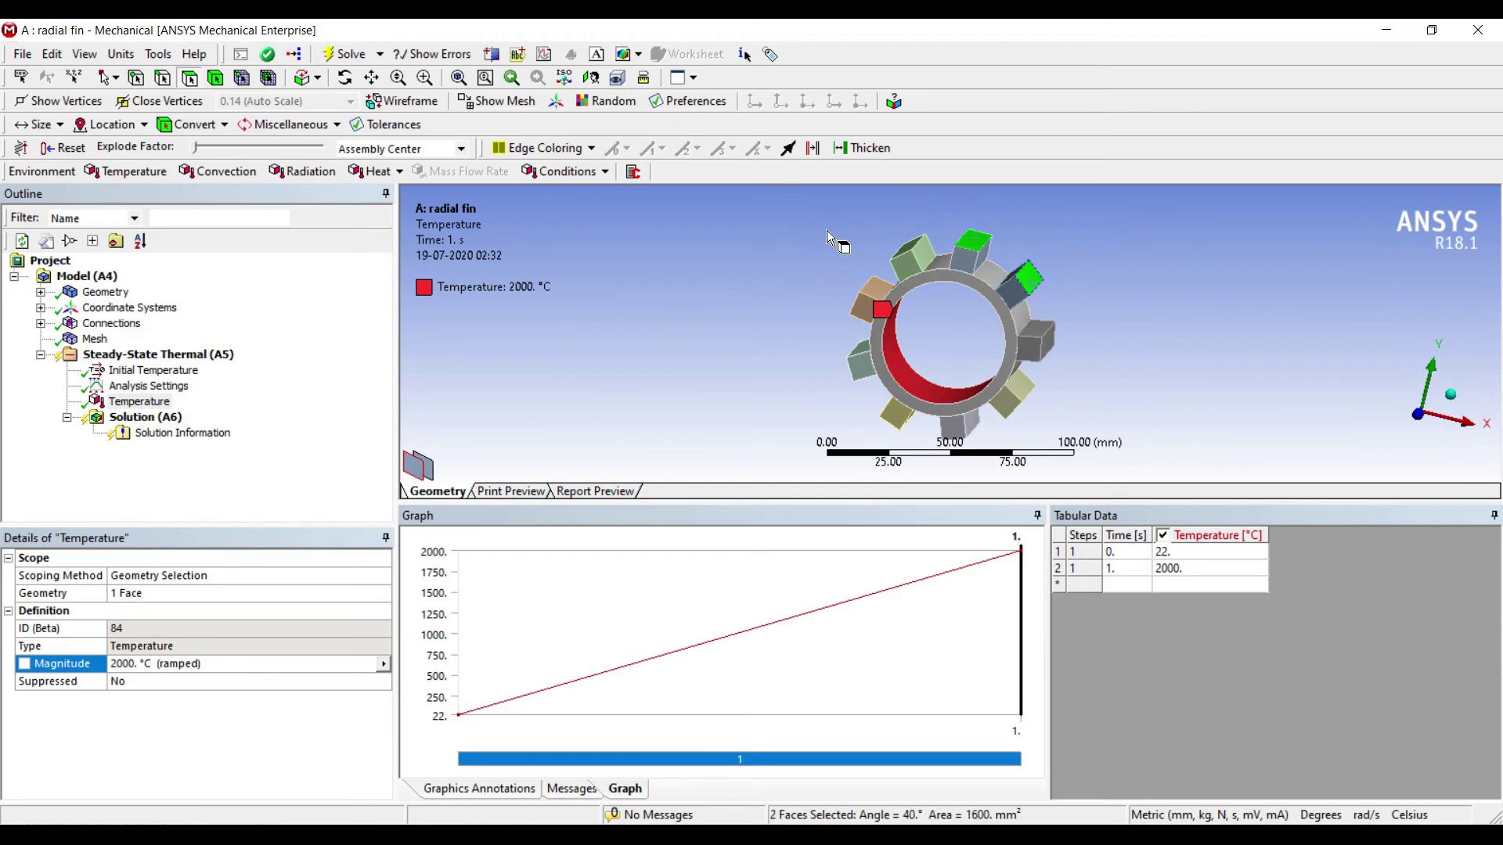
left_click(1045, 343, "ctrl")
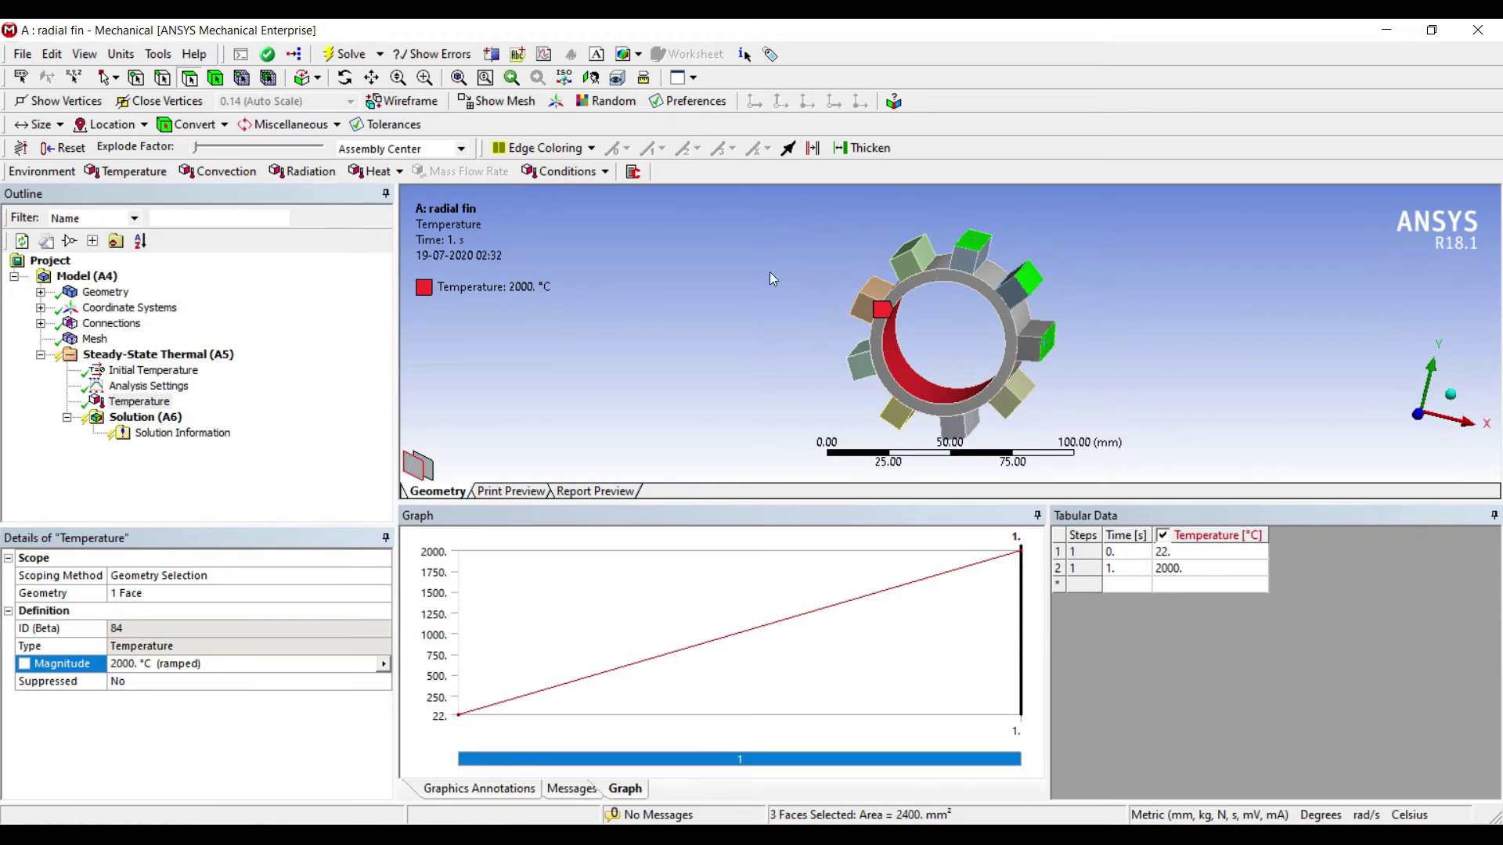
left_click(725, 204, "ctrl")
middle_click_drag(796, 276, 806, 241)
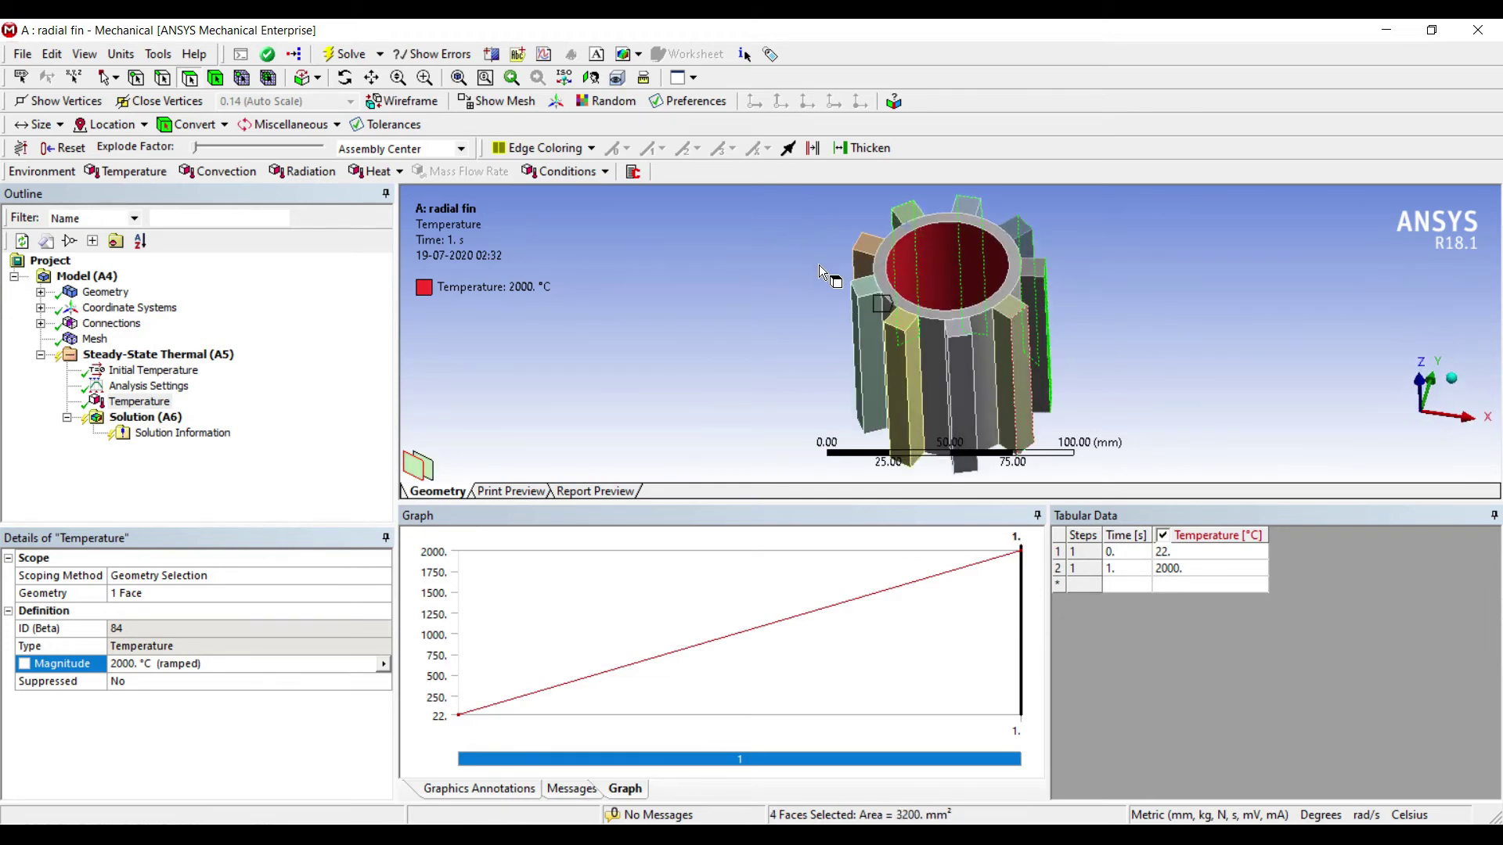
left_click(819, 265, "ctrl")
left_click(772, 291, "ctrl")
left_click(722, 290, "ctrl")
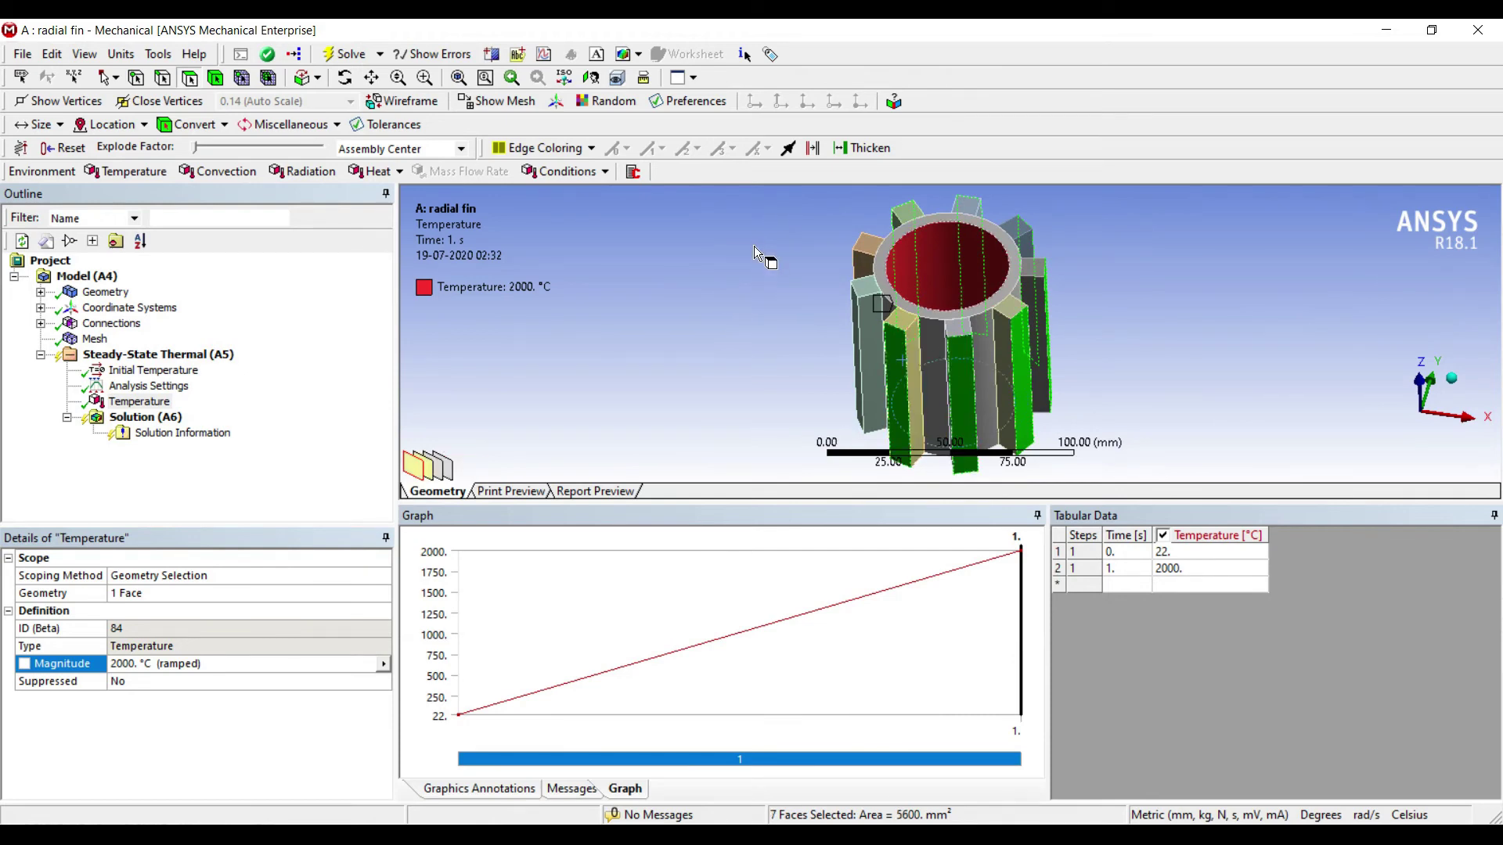
middle_click_drag(754, 245, 740, 323)
left_click(877, 313, "ctrl")
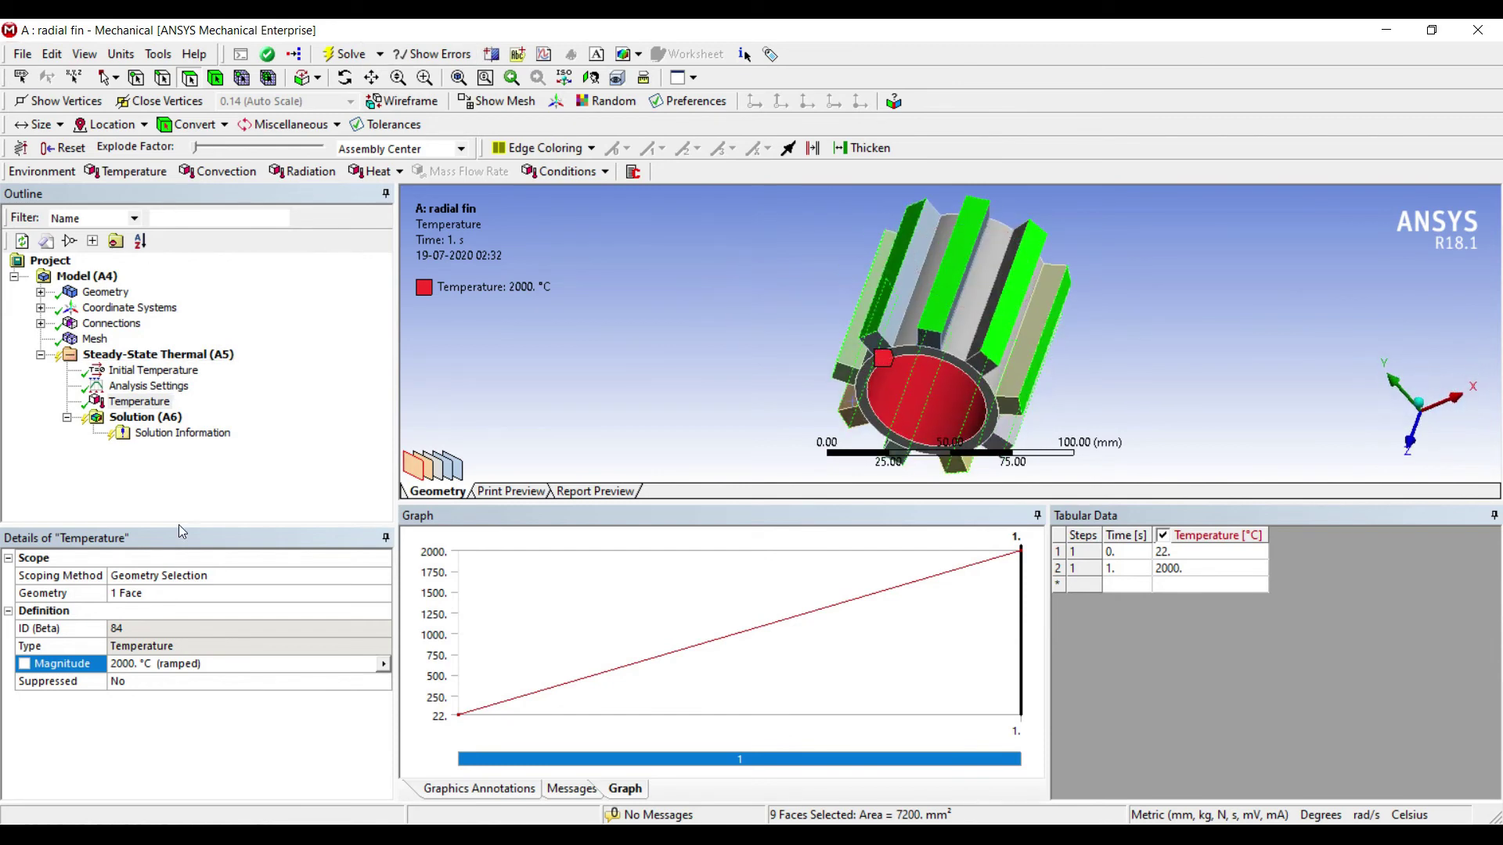
right_click(752, 246)
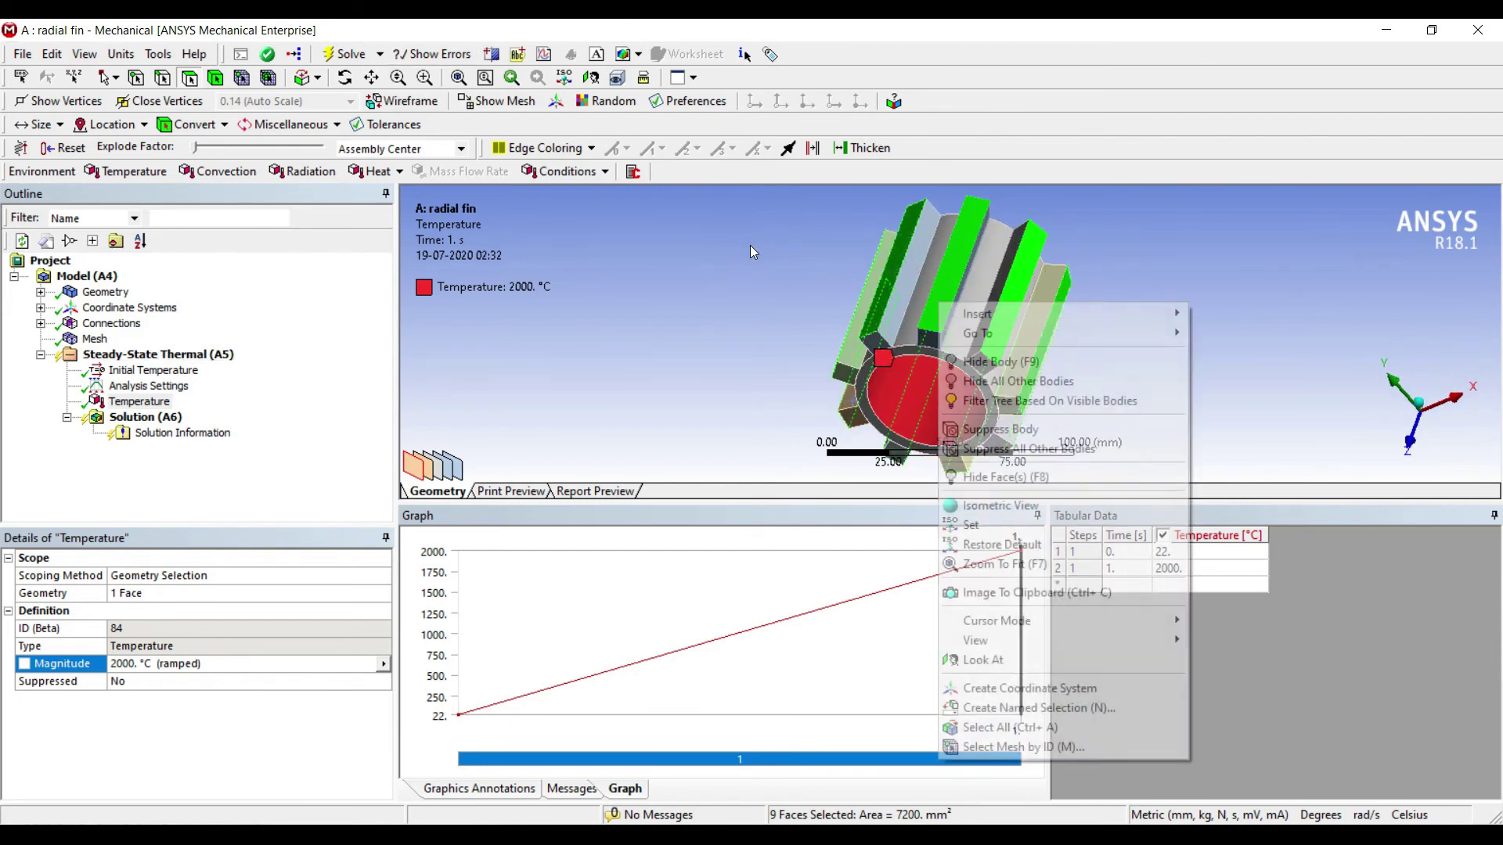
left_click(1240, 370)
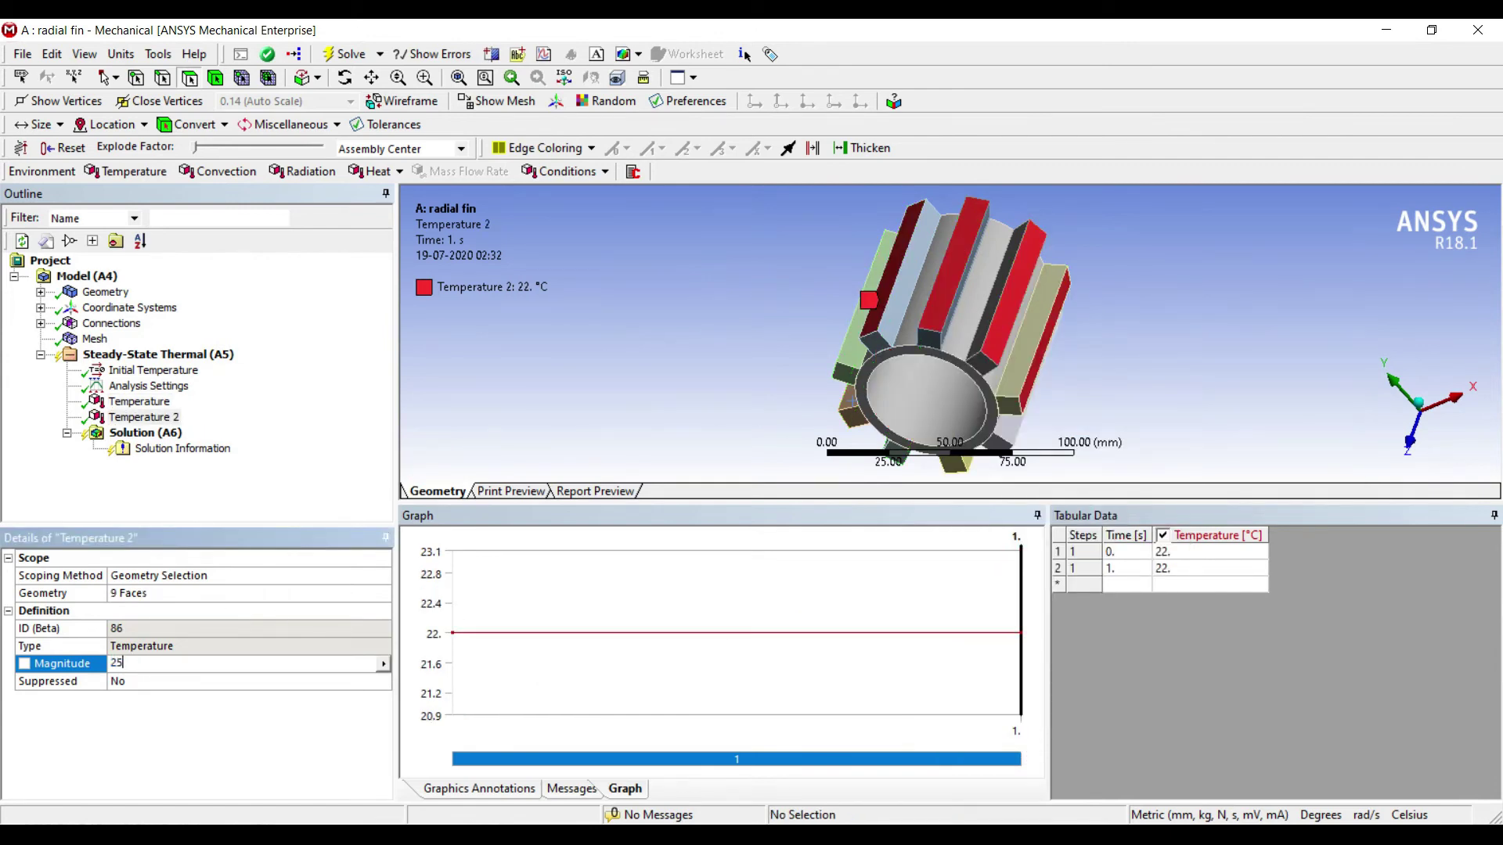
type("25")
key("Return")
- Apply a Convection load to all nine fin bodies with a film coefficient of 5 W/mm²·°C
middle_click_drag(510, 210, 724, 216)
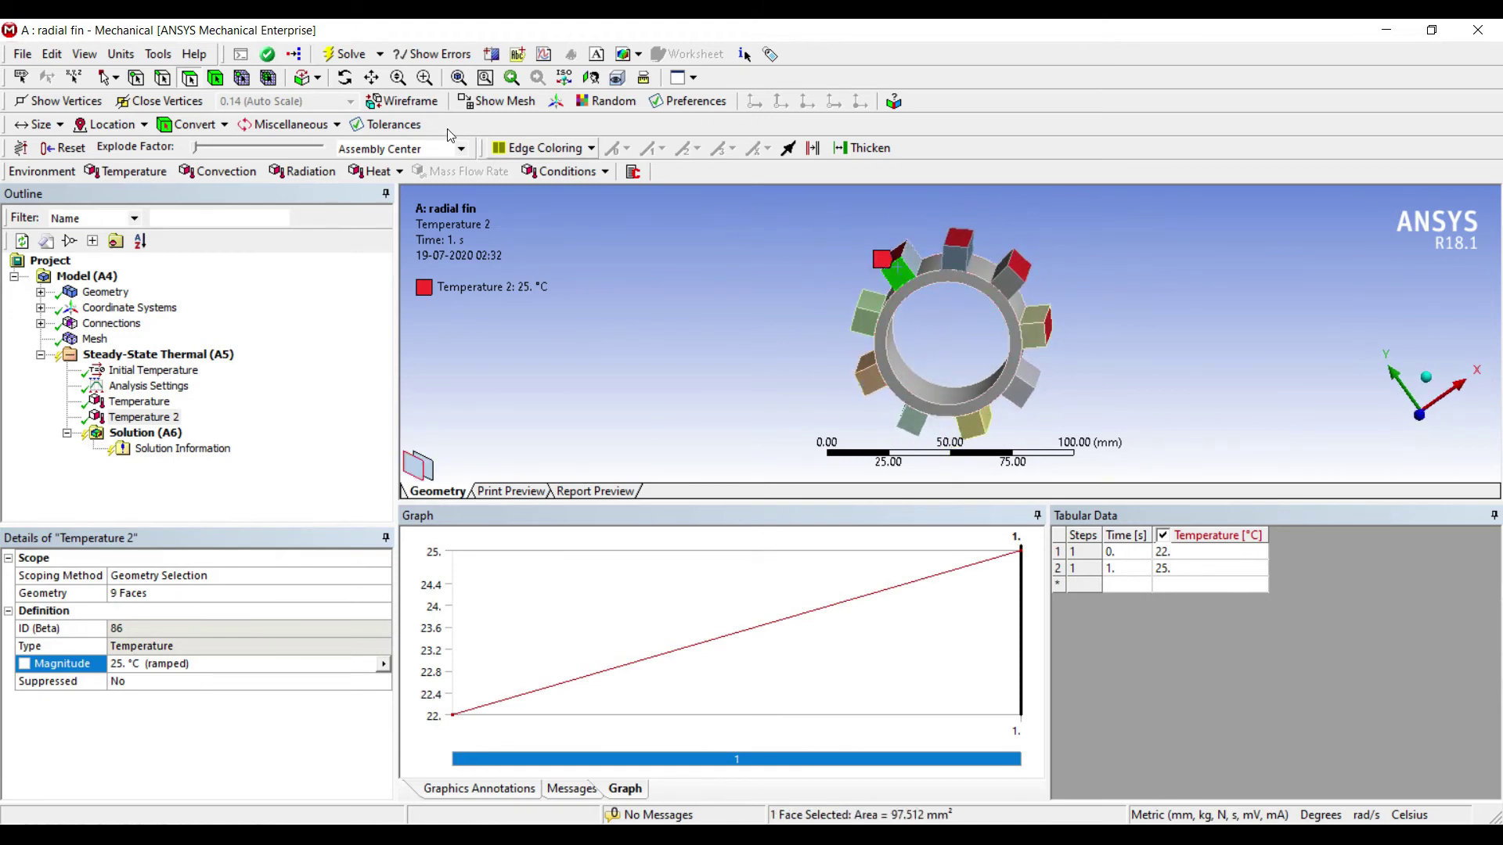
left_click(726, 213)
left_click(765, 208)
left_click(727, 218, "ctrl")
left_click(806, 227, "ctrl")
left_click(826, 267, "ctrl")
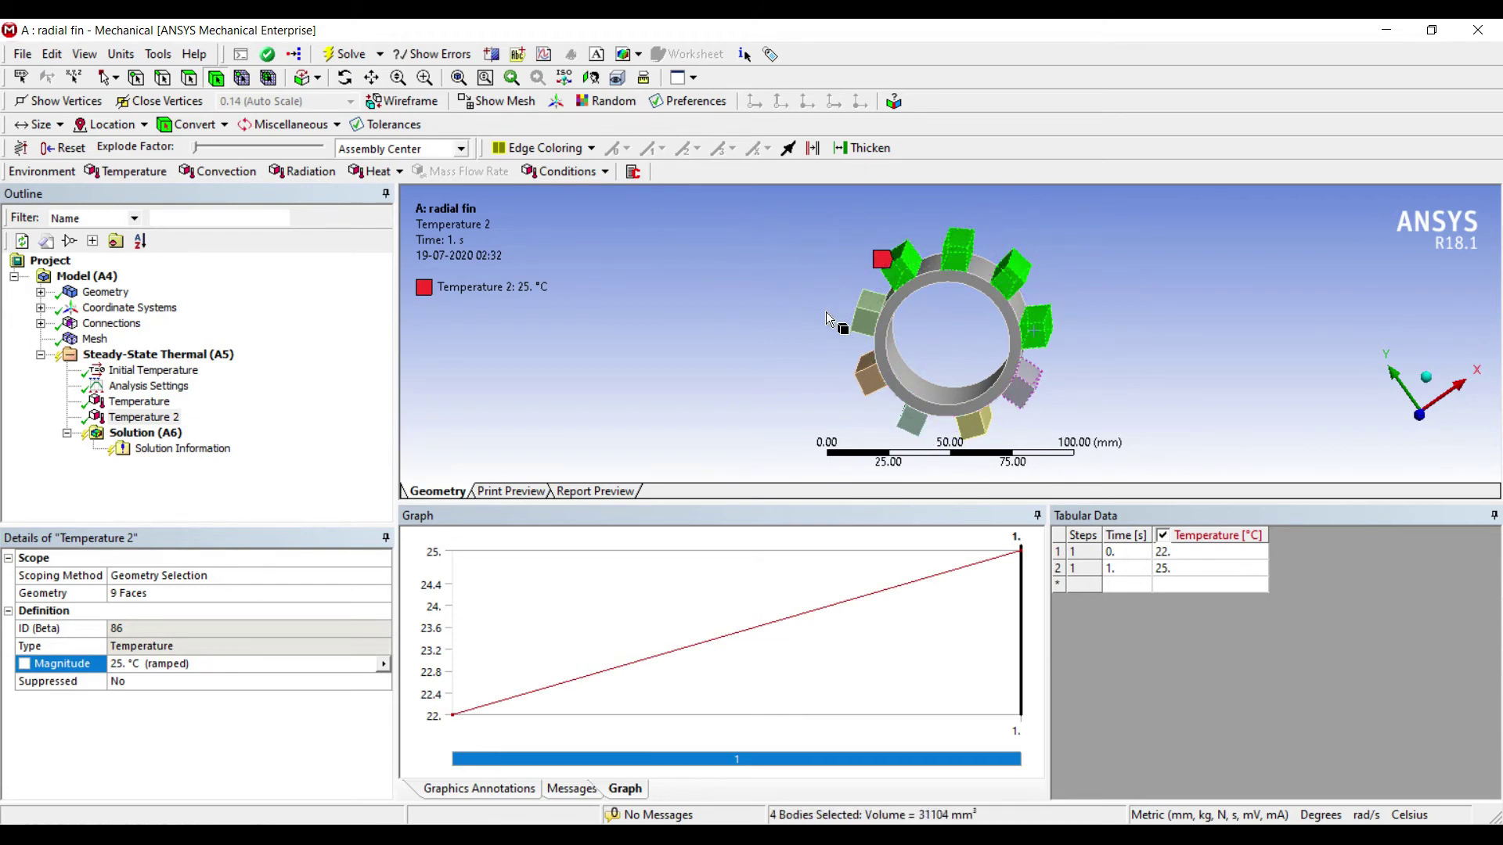
left_click(824, 313, "ctrl")
left_click(780, 345, "ctrl")
left_click(731, 342, "ctrl")
left_click(709, 309, "ctrl")
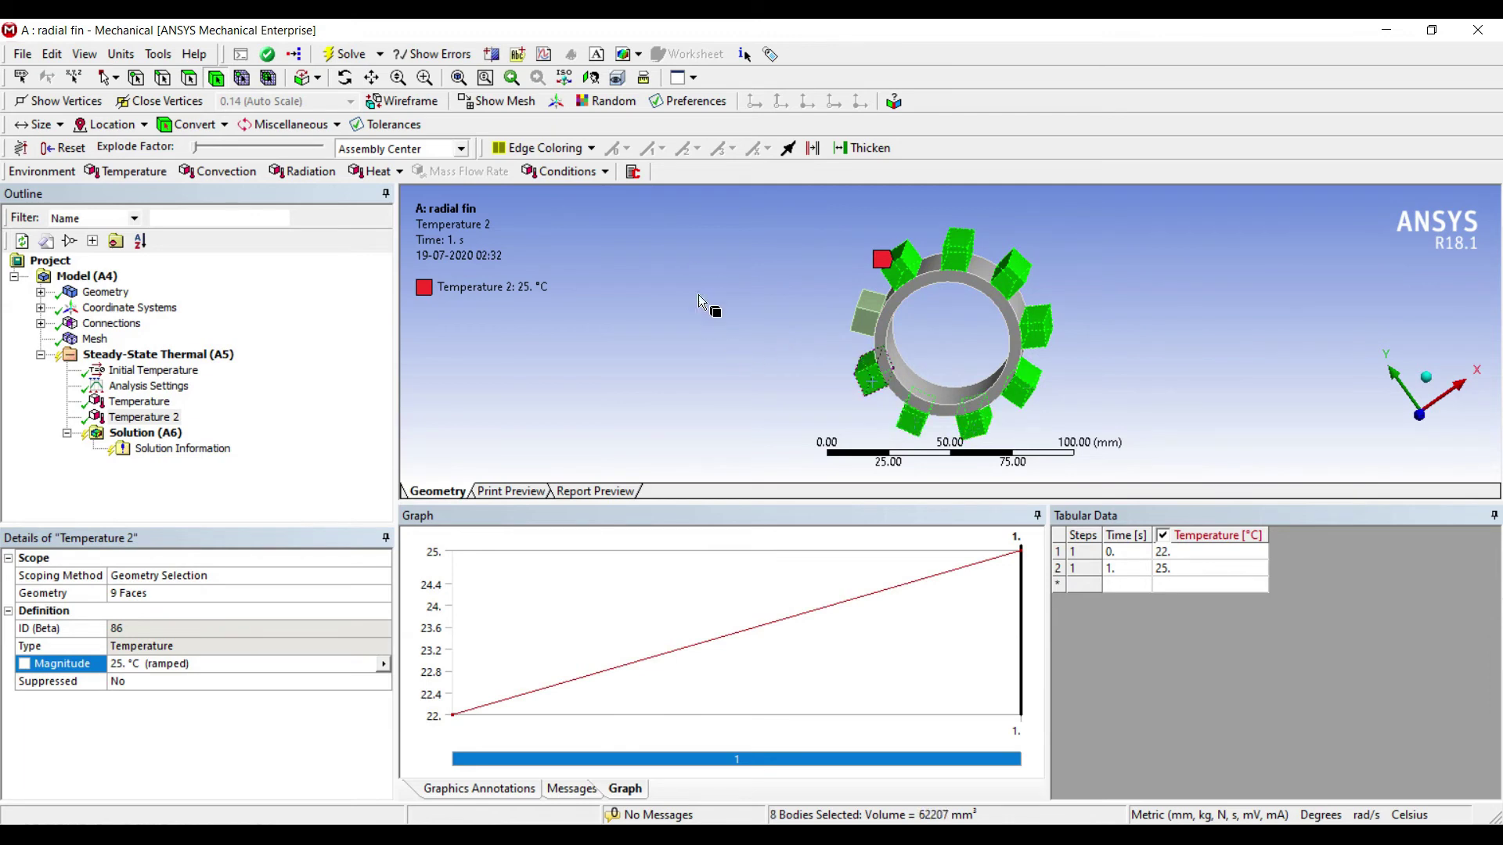
left_click(695, 266, "ctrl")
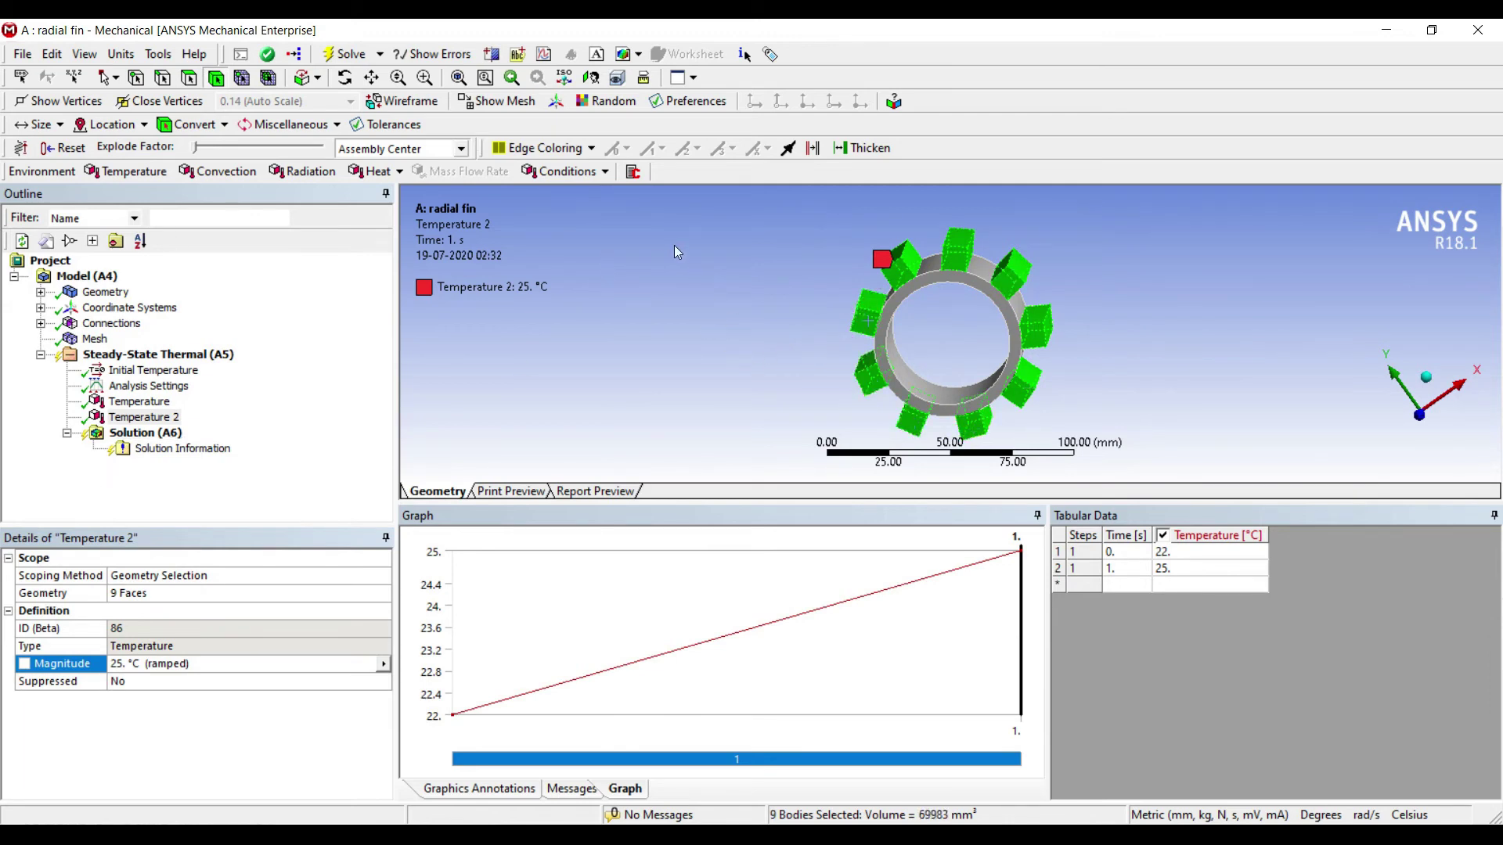
right_click(692, 258)
mouse_move(712, 265)
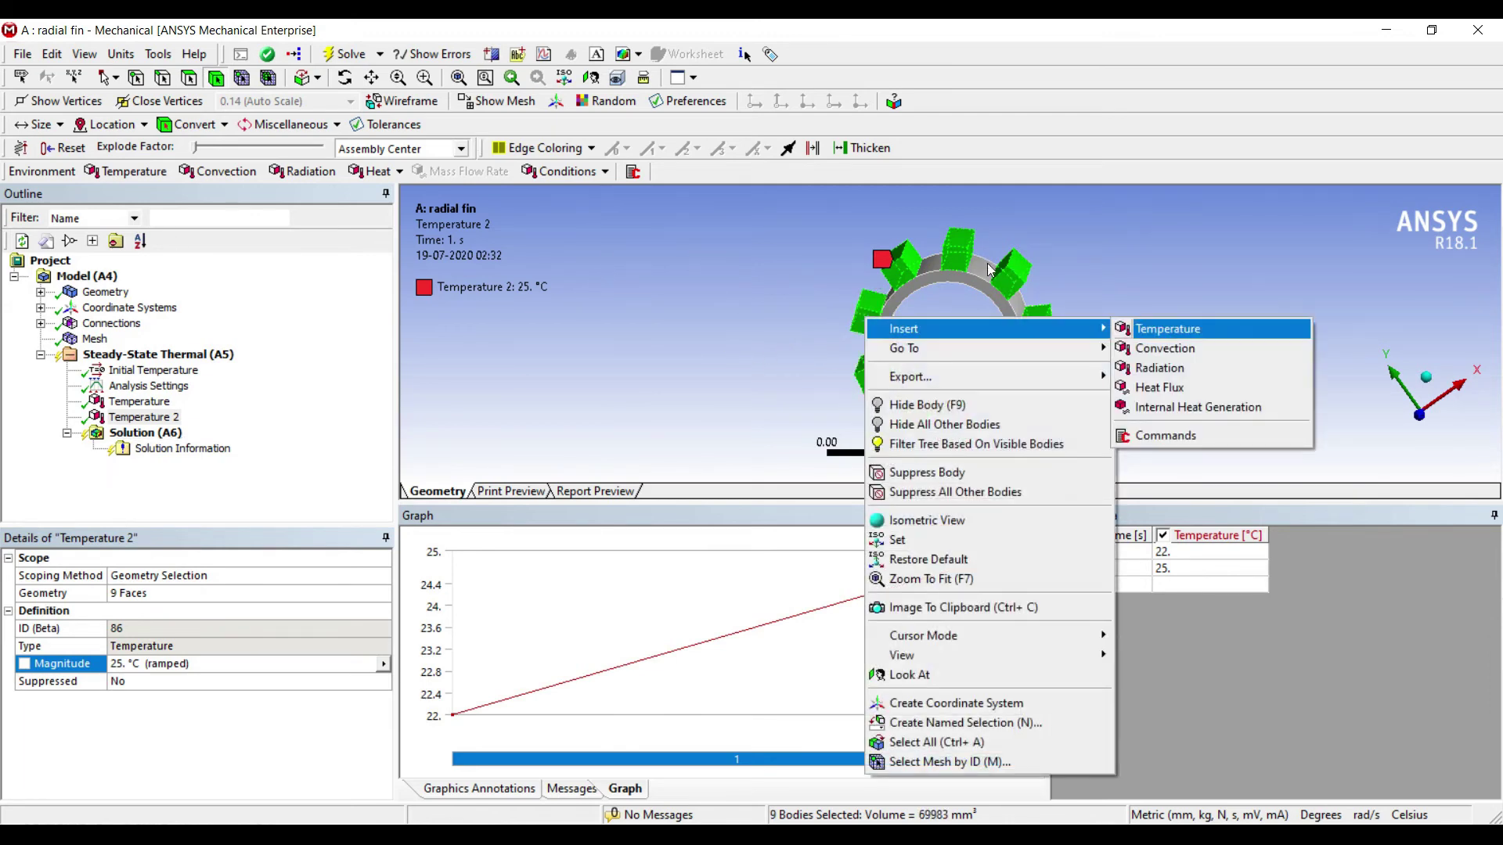
left_click(1165, 348)
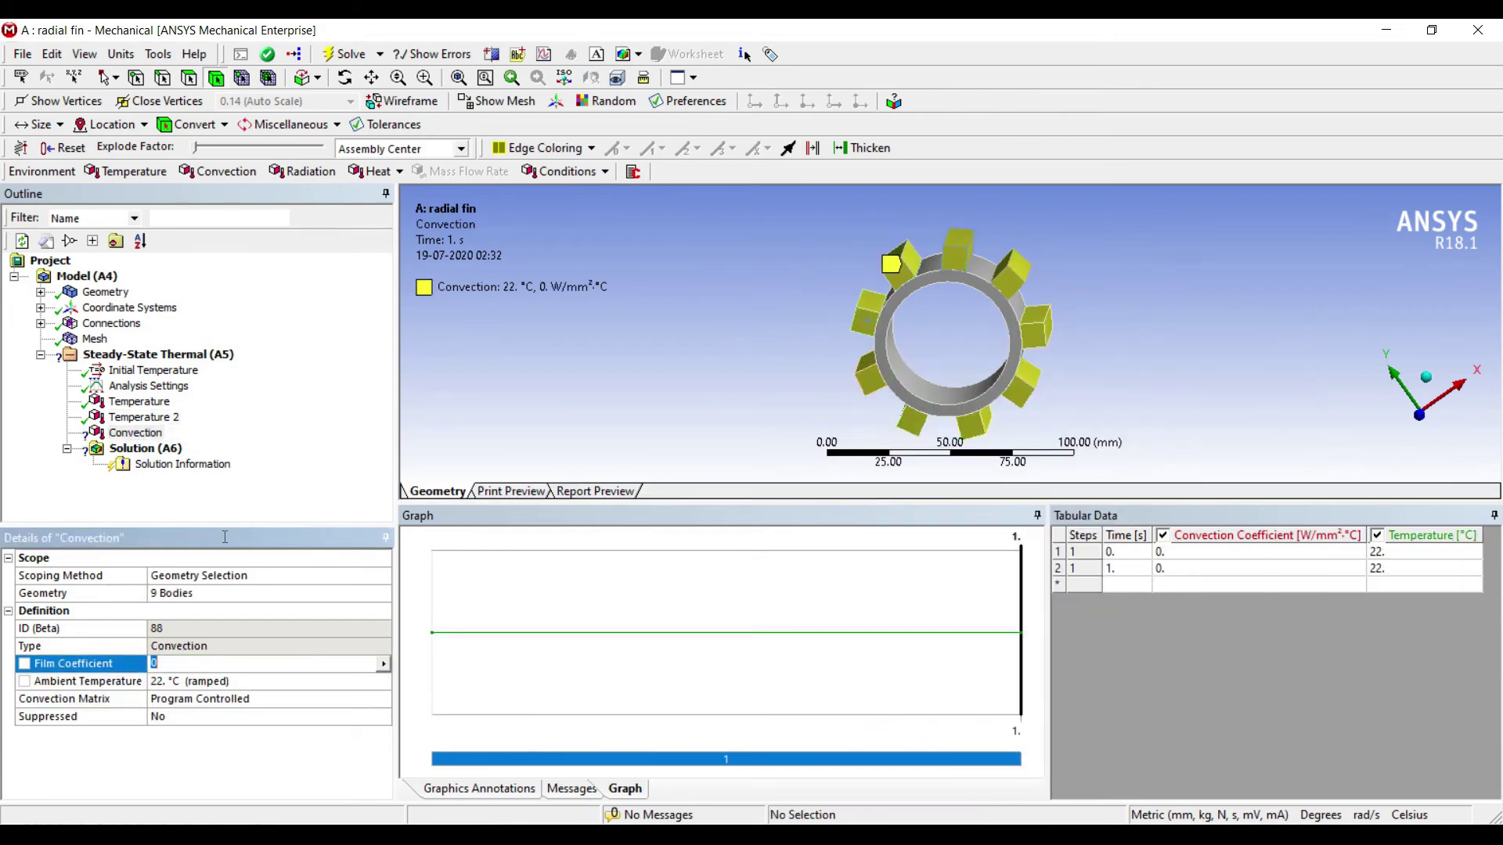
key("Return")
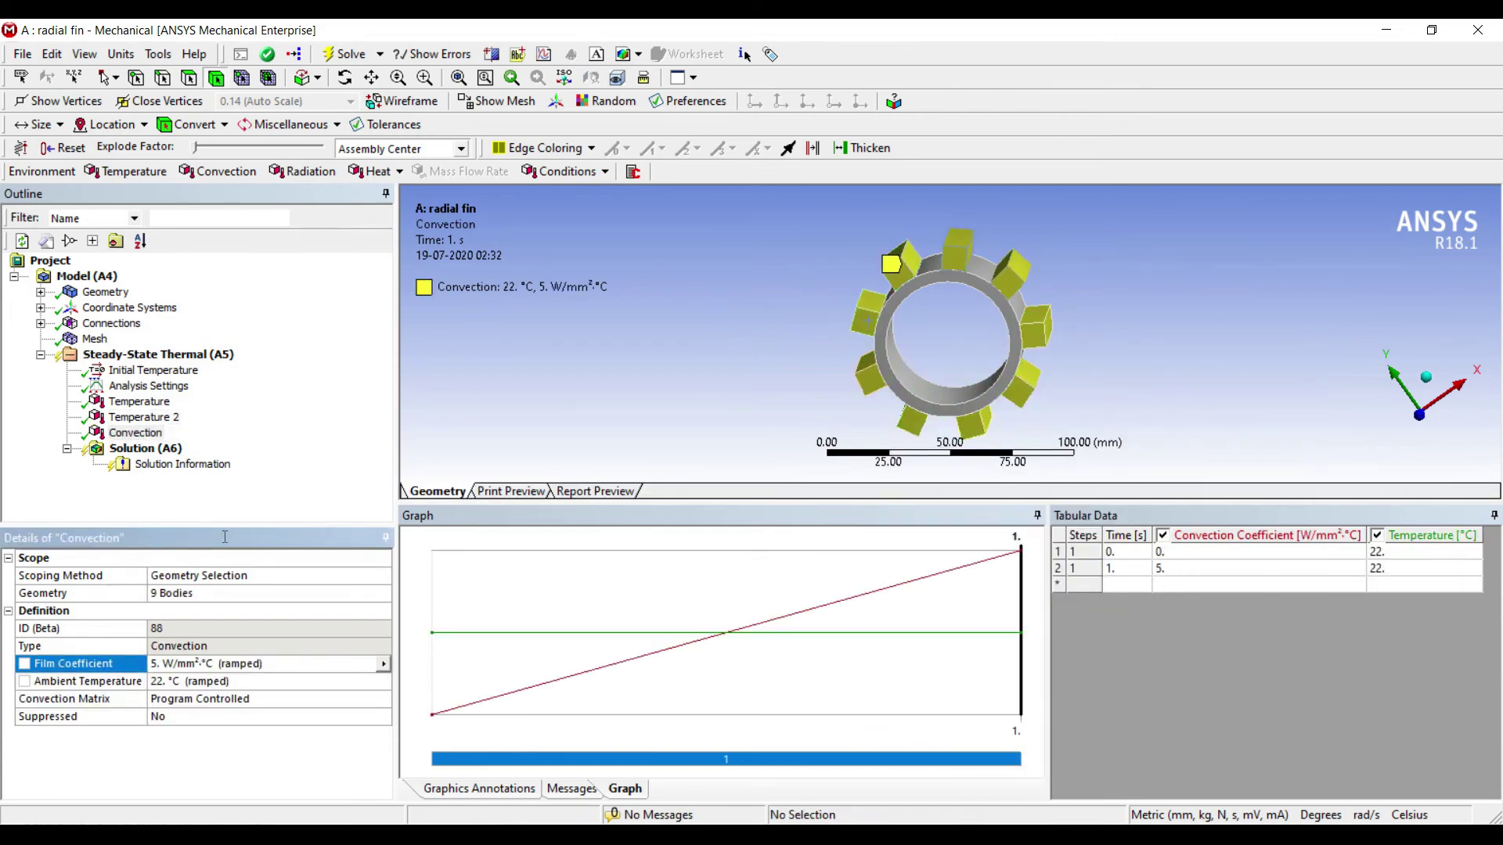
- Add a thermal Temperature result to the solution
left_click(145, 450)
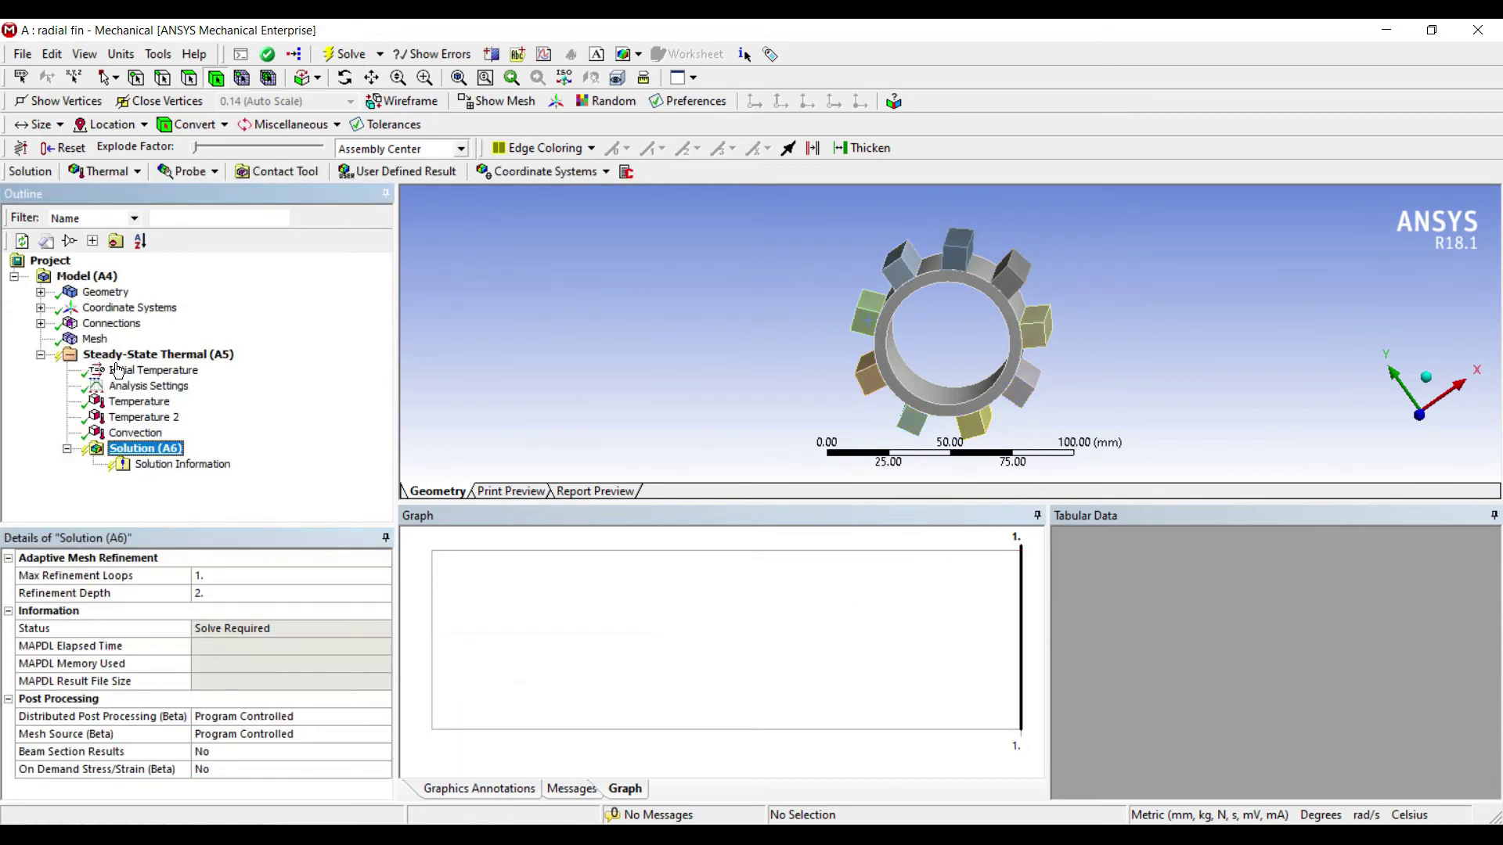
key("shift+F10")
key("Right")
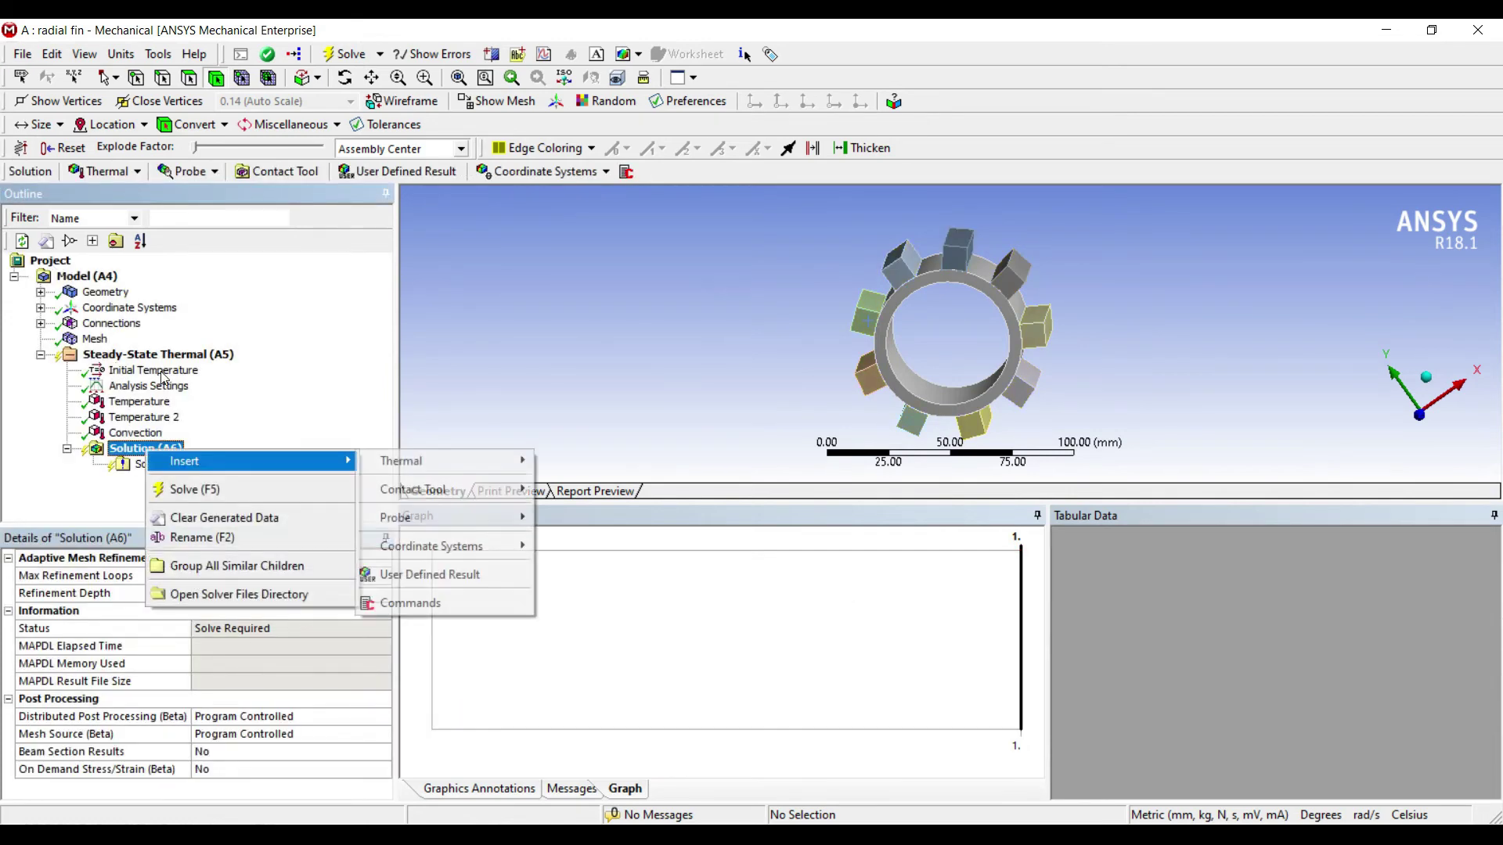
key("Right")
key("Down")
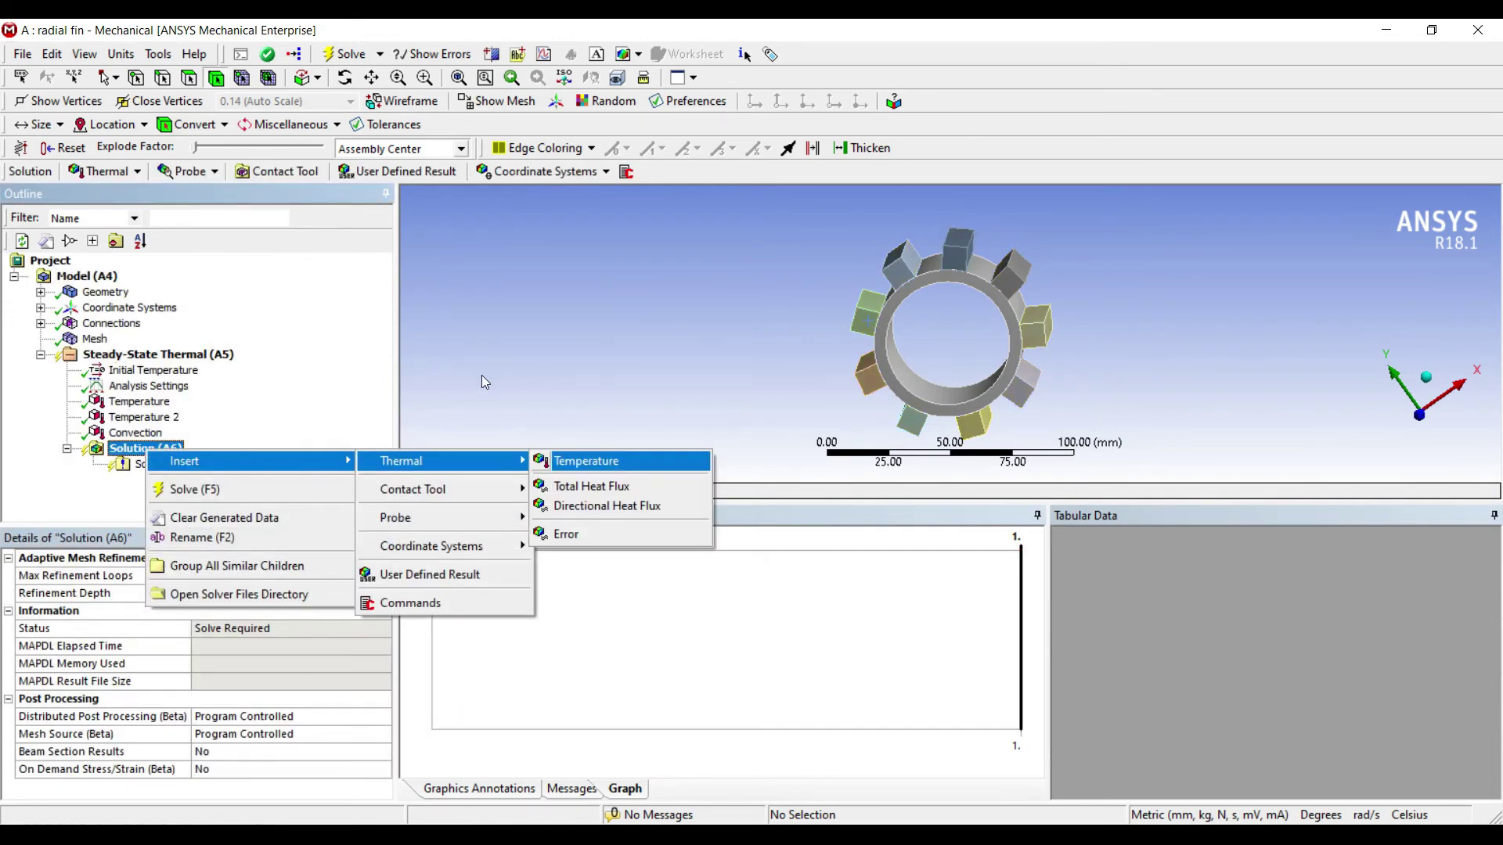
key("Return")
- Add a Total Heat Flux result to the solution
key("Up")
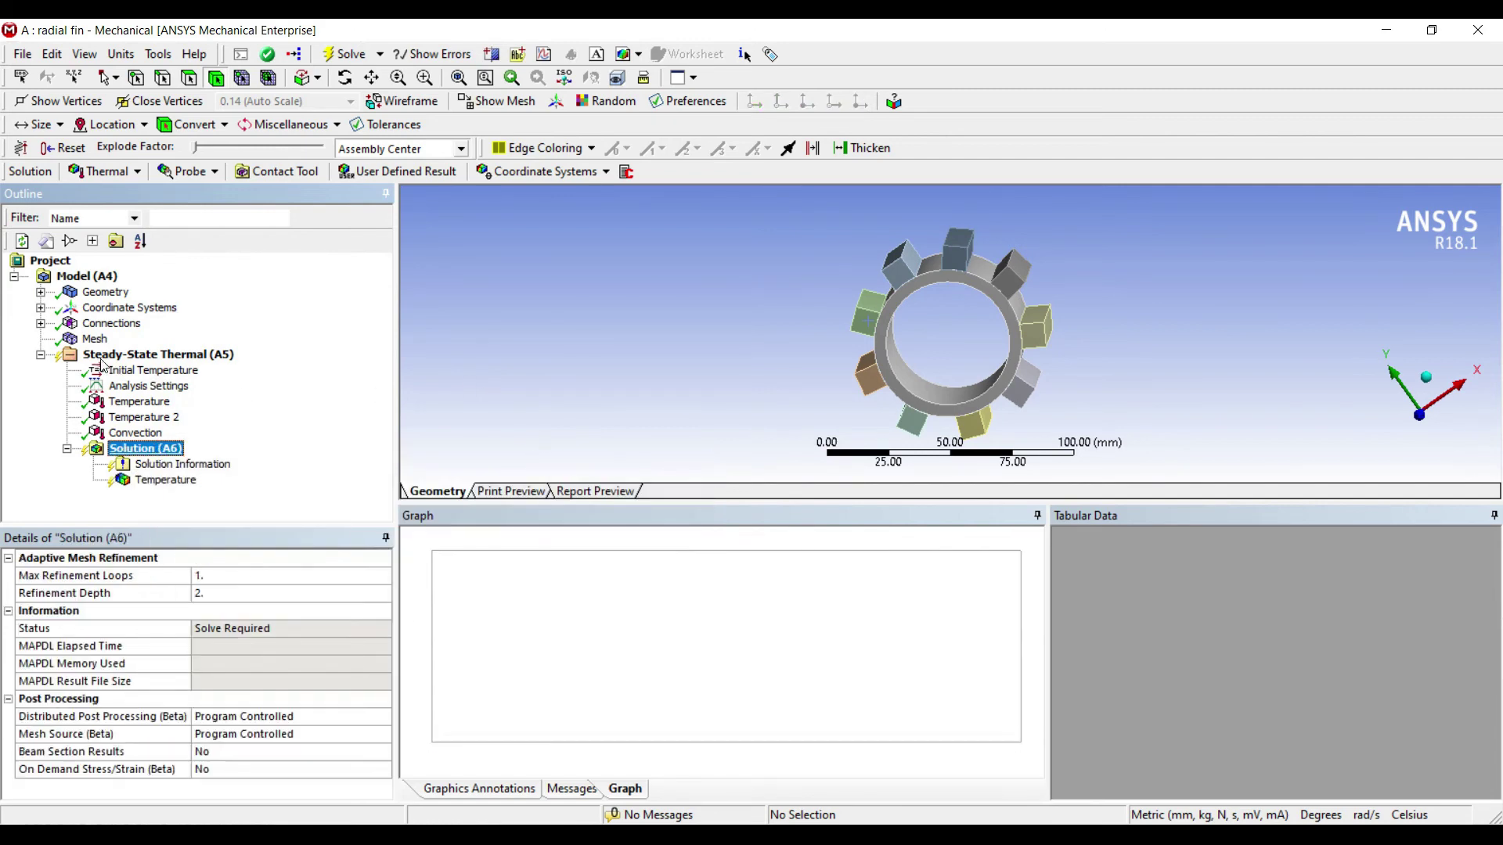
key("shift+F10")
key("Right")
key("Right")
key("Down")
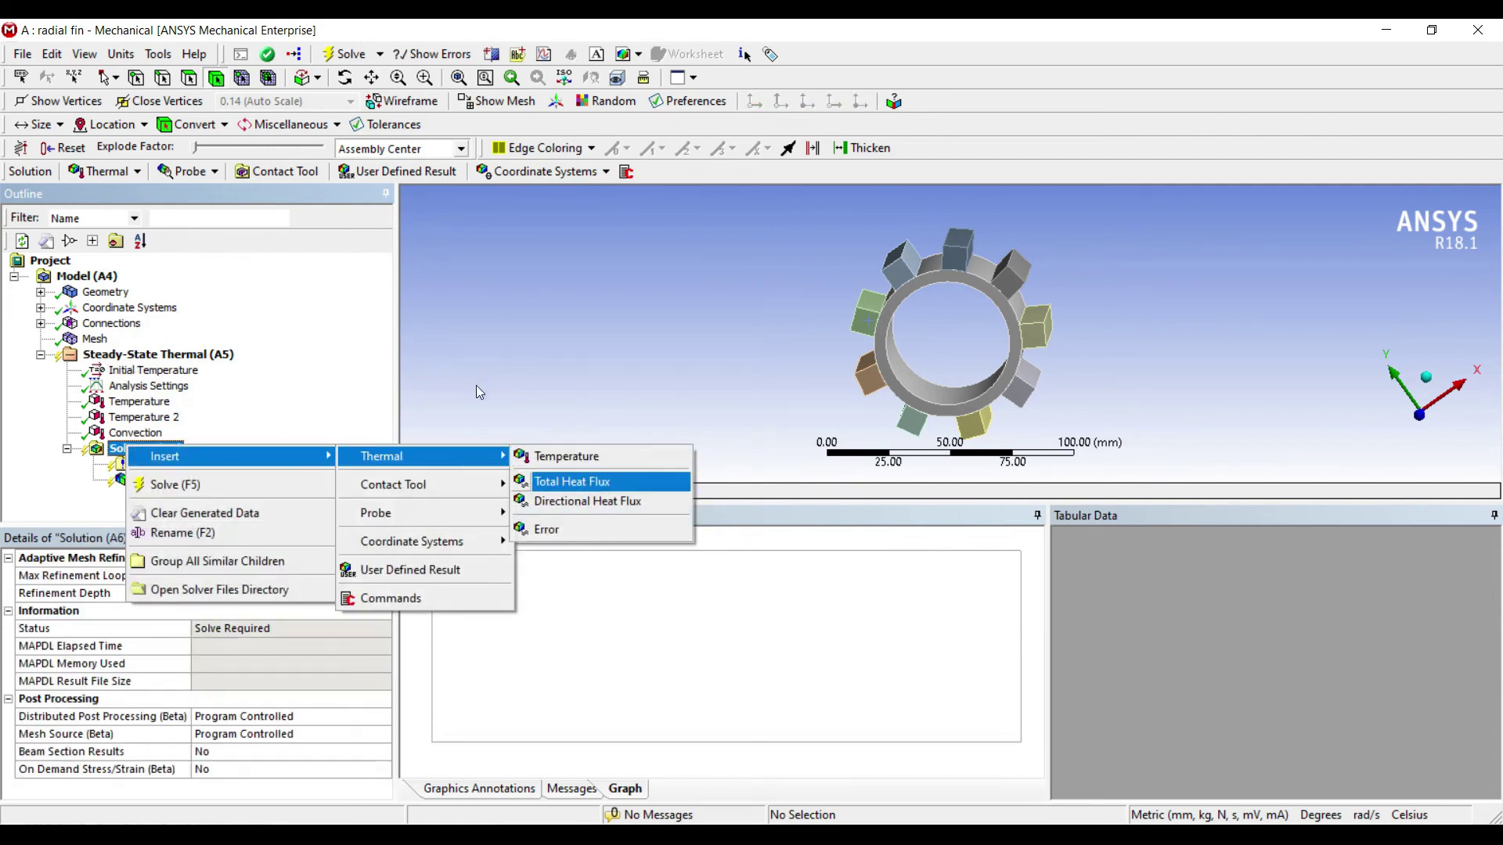
key("Return")
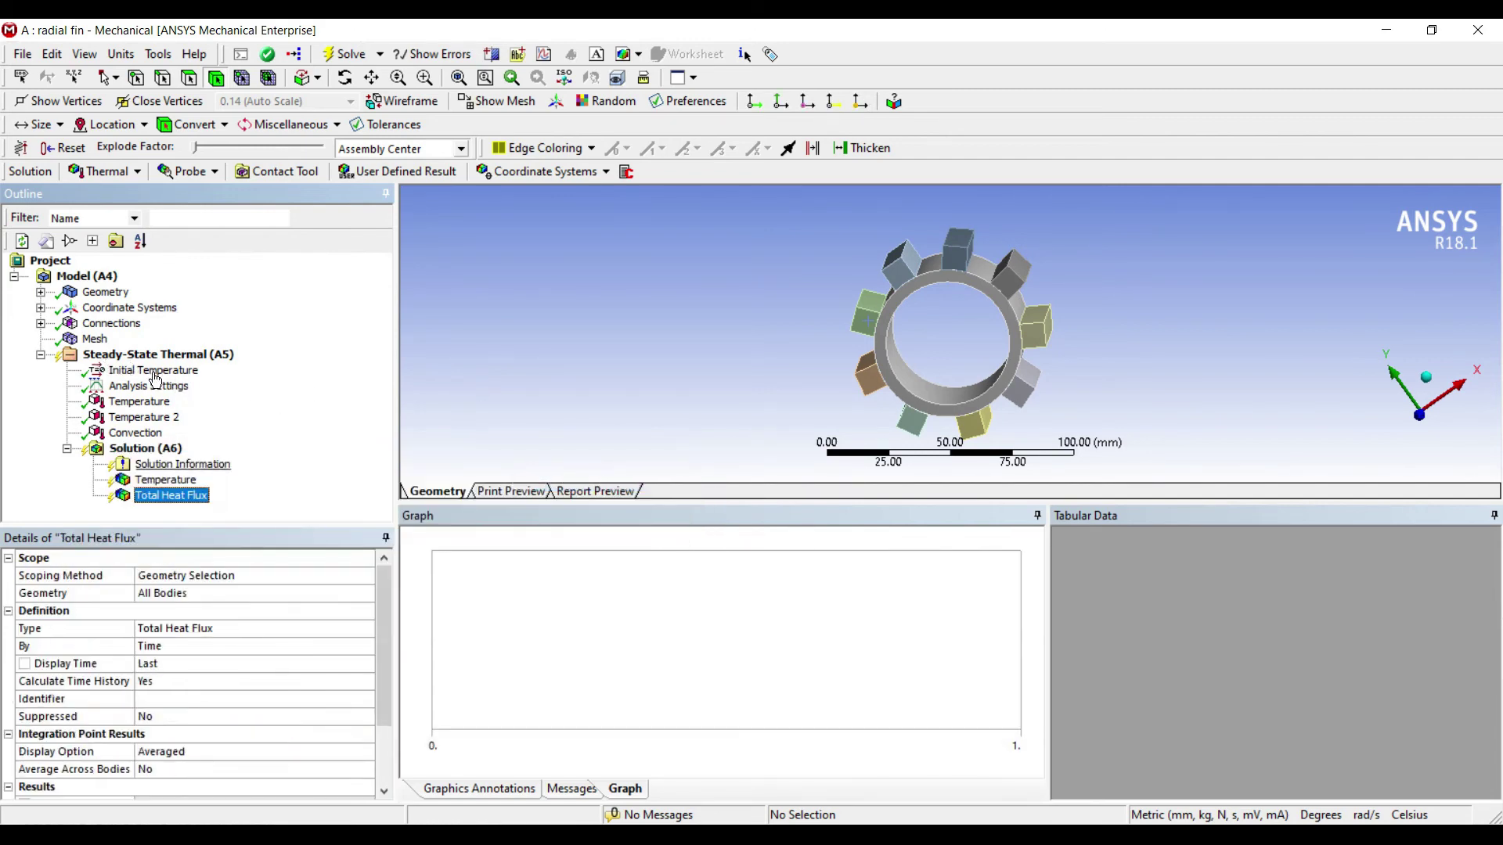
- Solve the steady-state thermal analysis to evaluate the Temperature and Total Heat Flux results
left_click(144, 449)
left_click(350, 54)
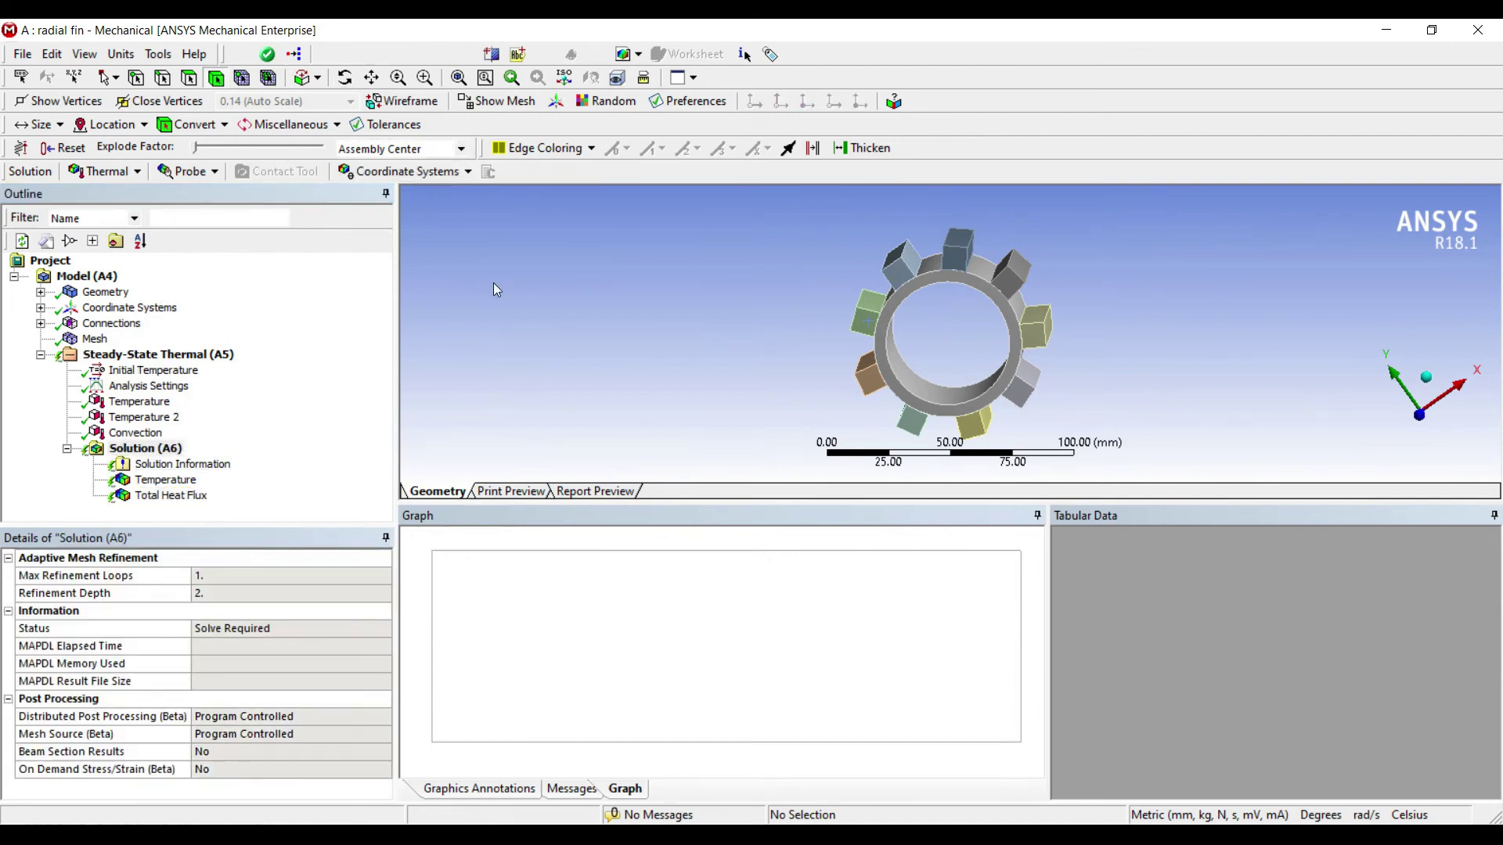
key("F5")
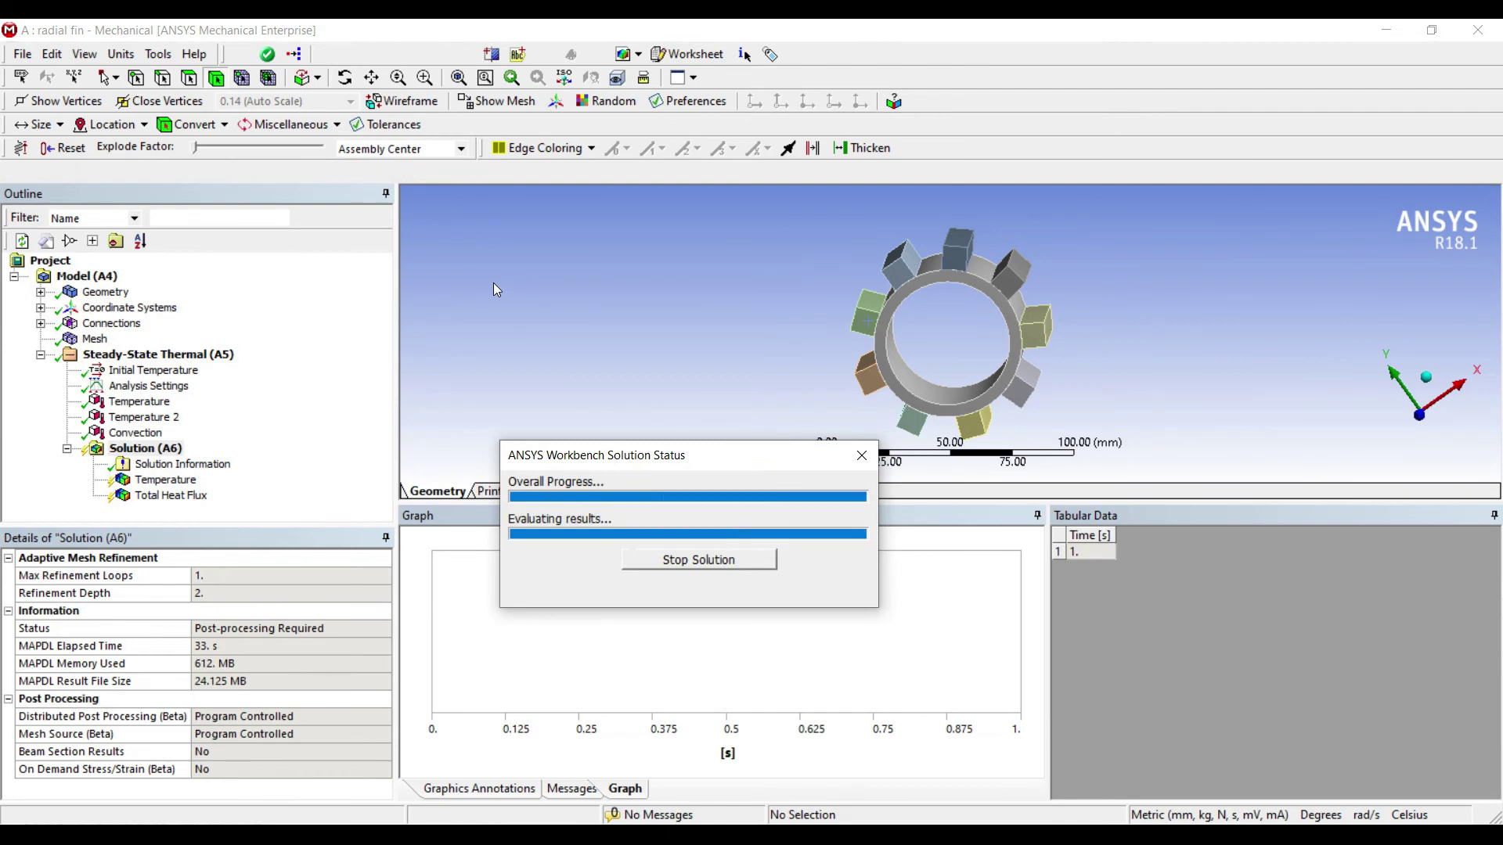
- Examine the Temperature and Total Heat Flux contours on the tube and fins from several angles
left_click(165, 479)
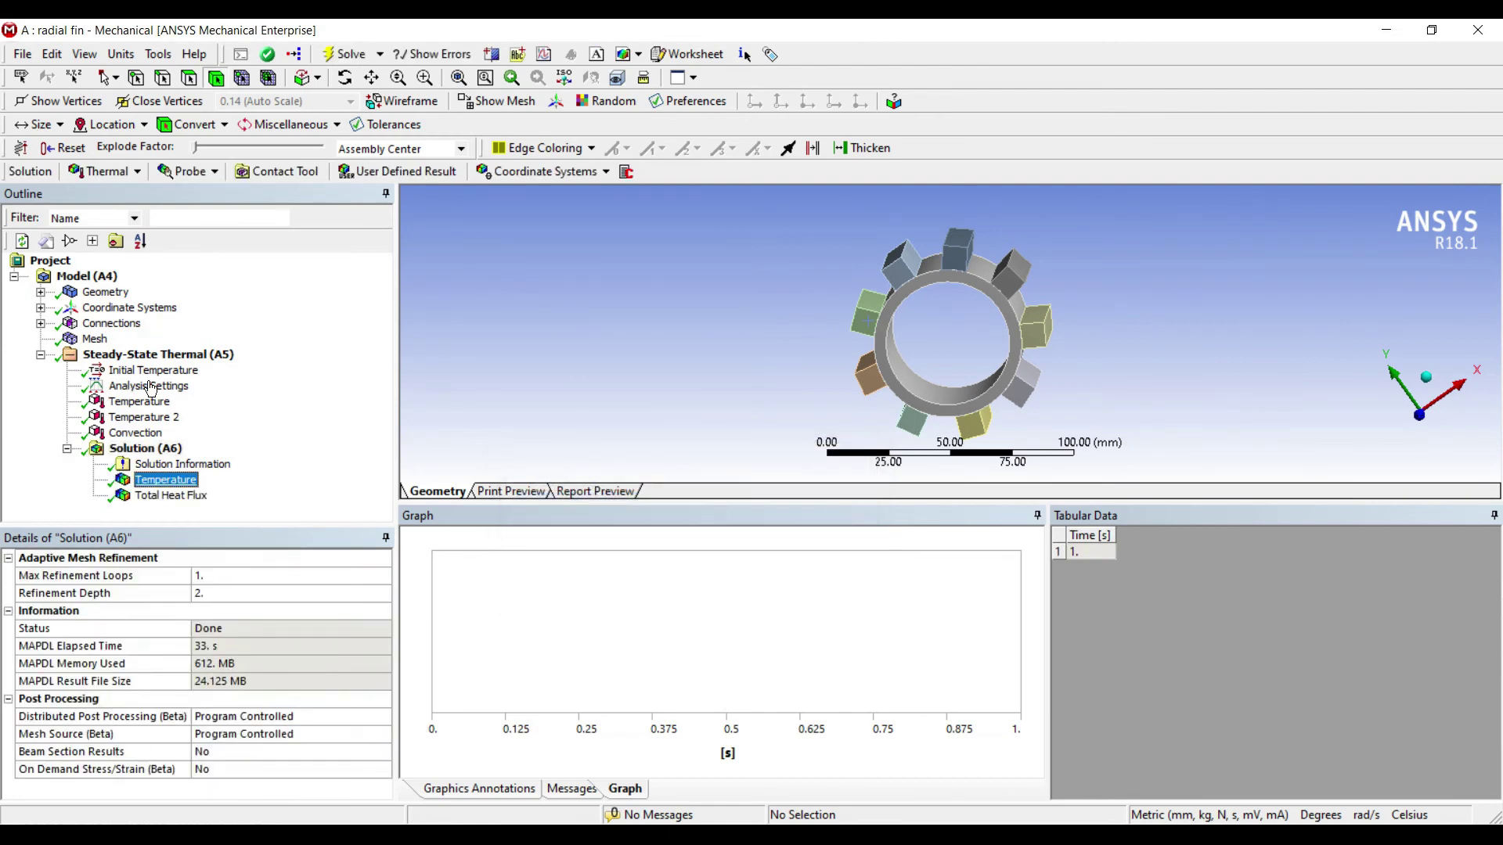
left_click_drag(733, 317, 782, 304)
left_click(171, 495)
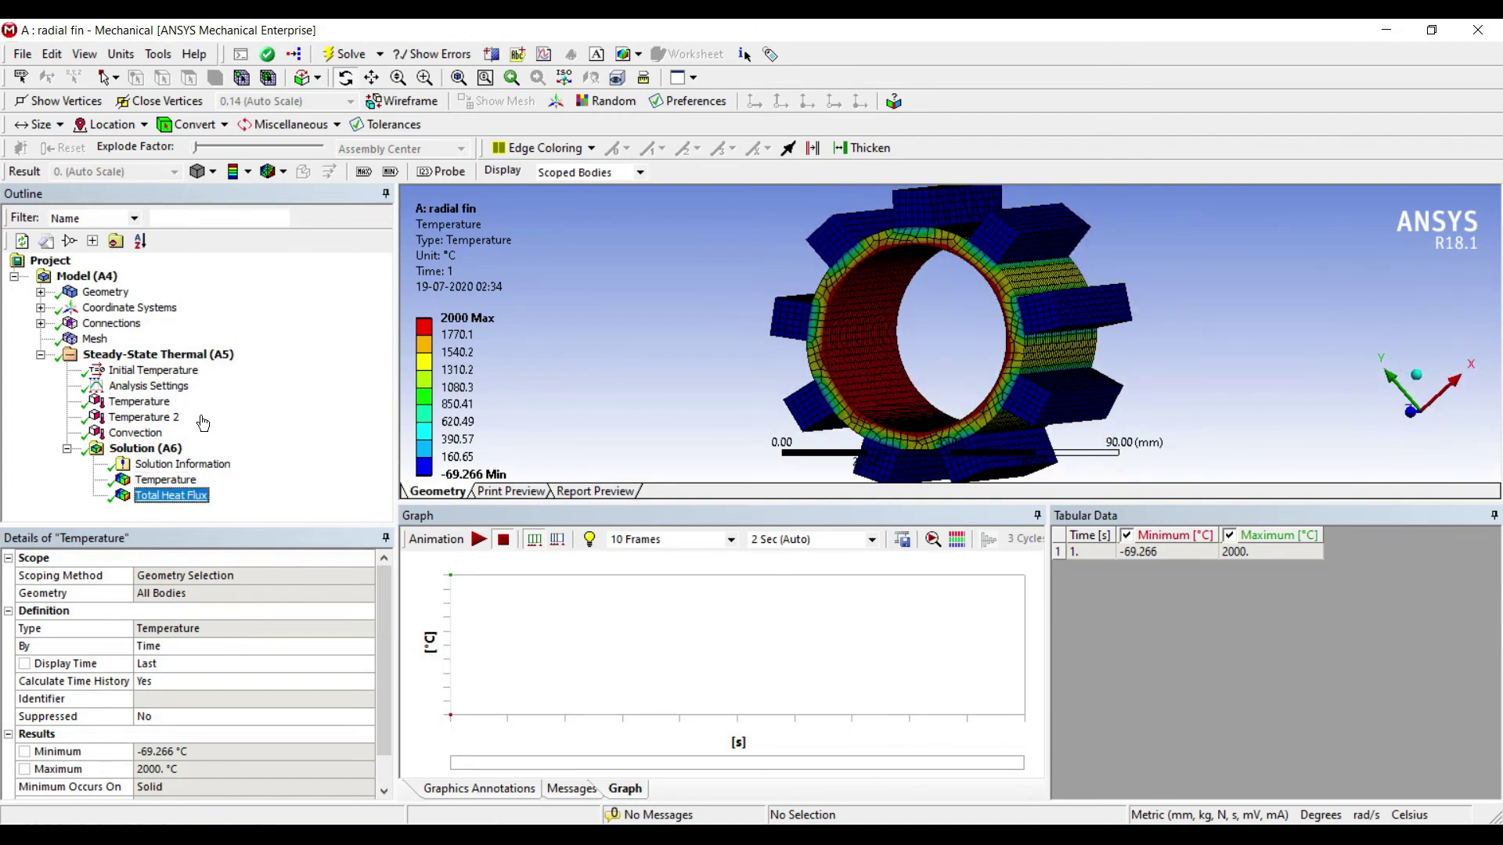
left_click_drag(737, 292, 969, 301)
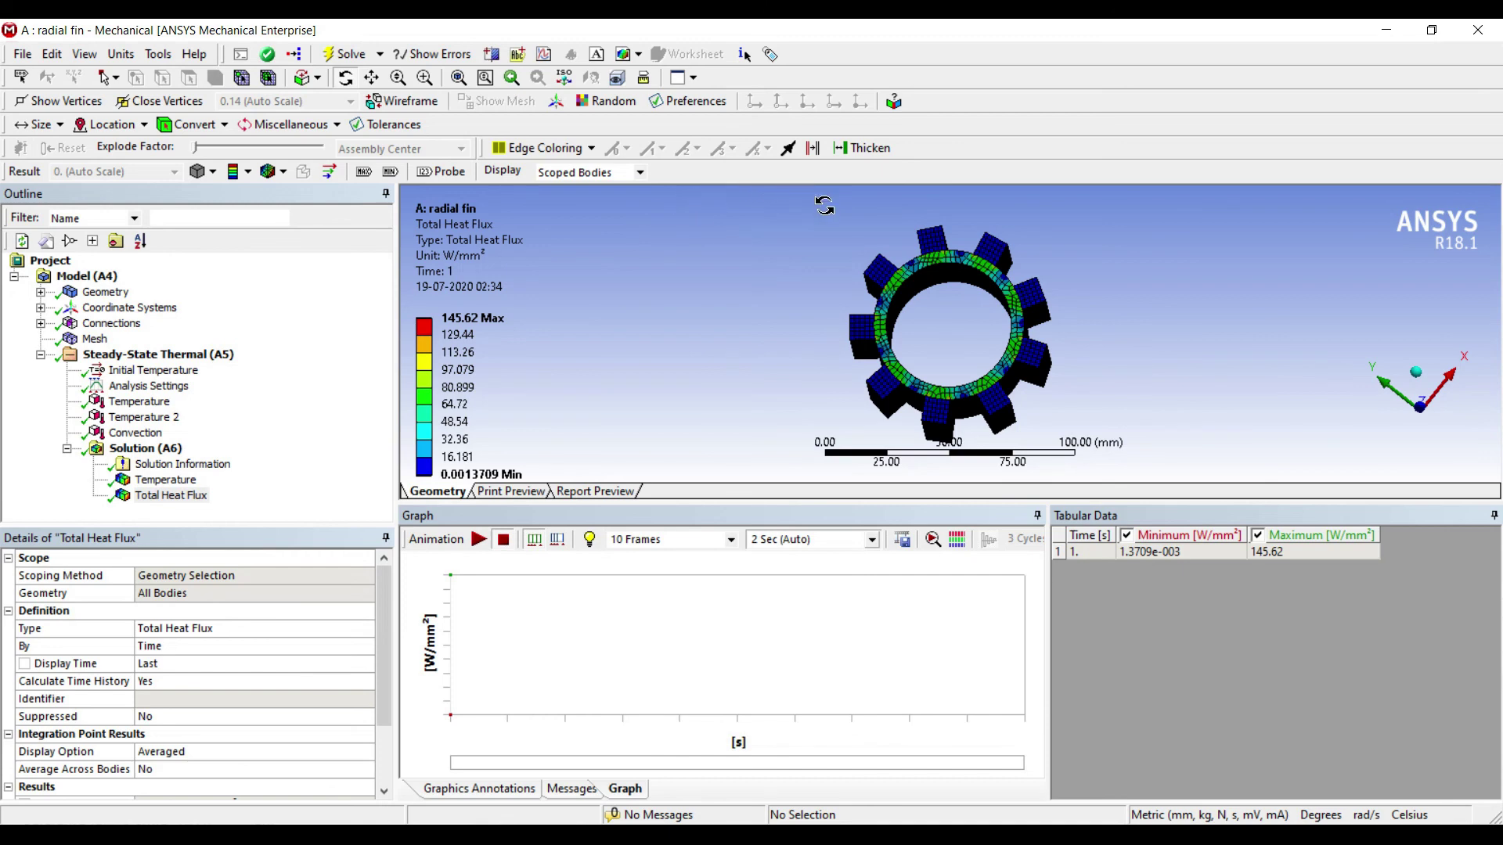
mouse_move(781, 275)
left_mouse_down()
mouse_move(806, 290)
mouse_move(797, 256)
left_mouse_up()
left_click_drag(894, 249, 937, 298)
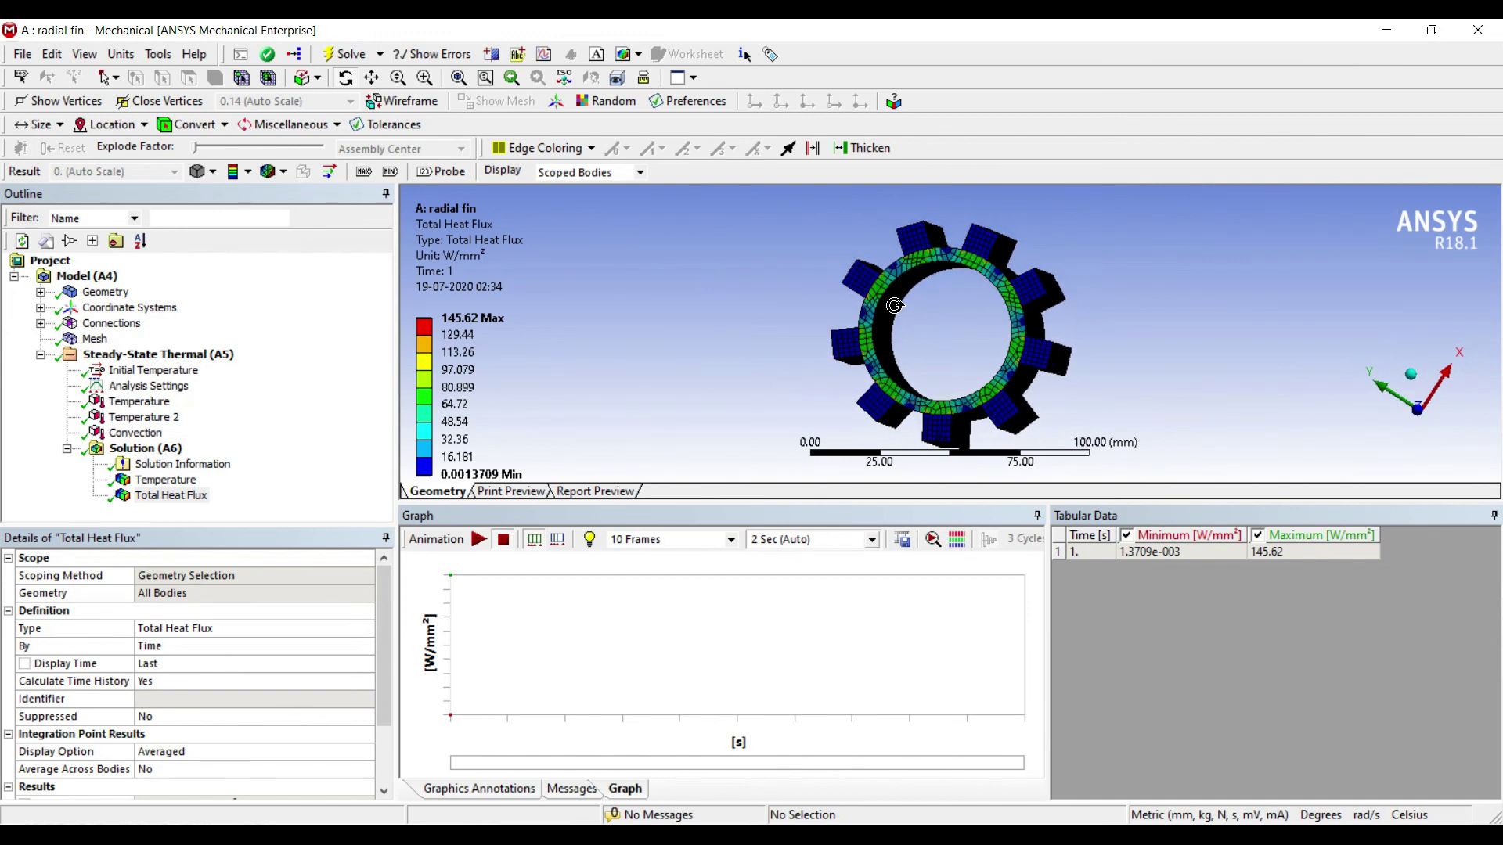